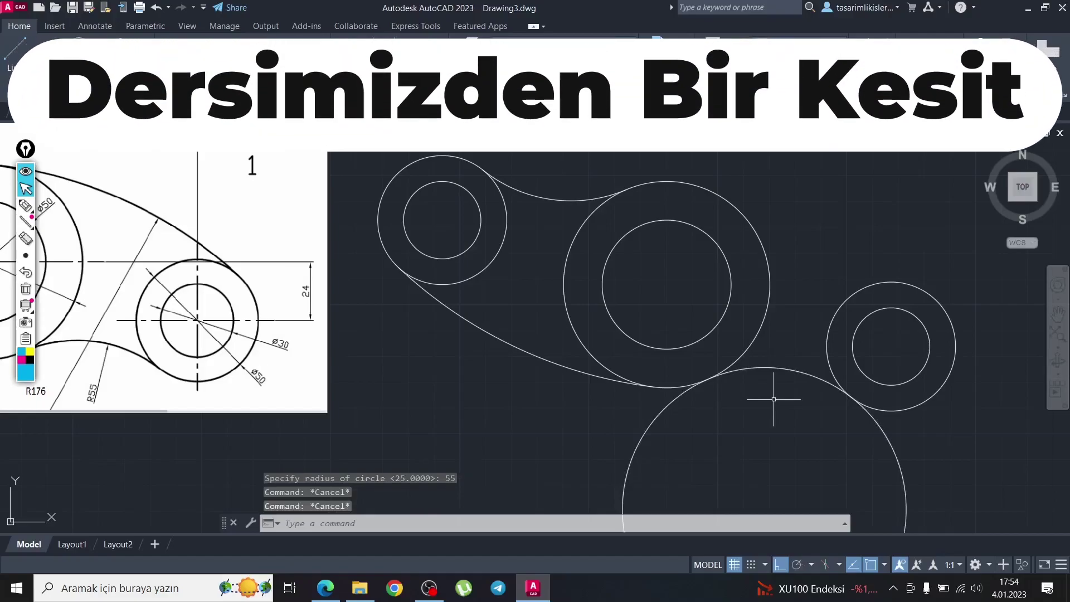
Step: Trim away the lower part of the big circle
type("TR")
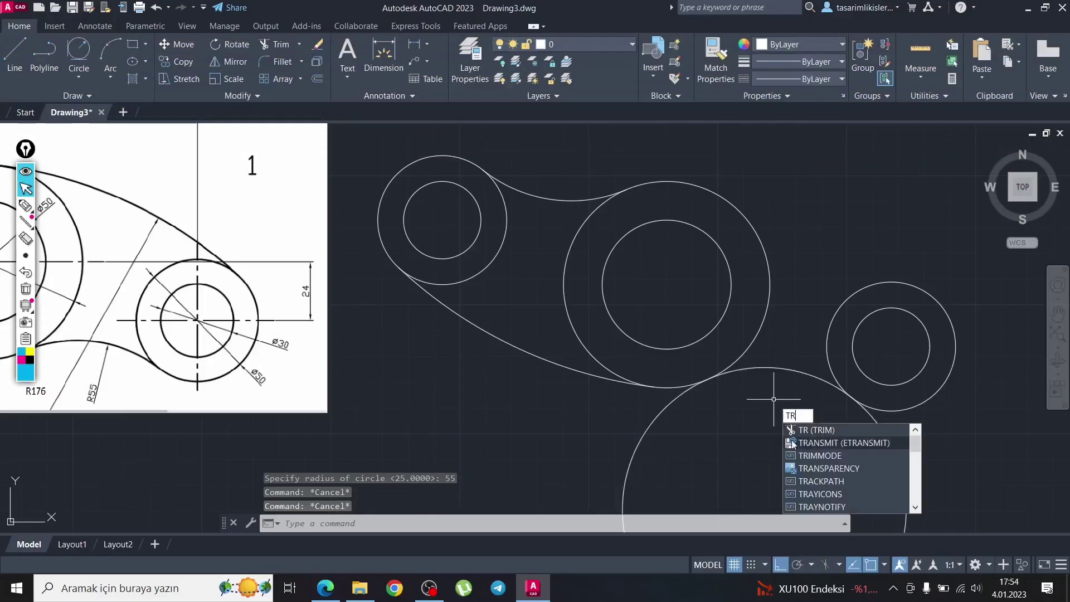
key("Return")
left_click(637, 450)
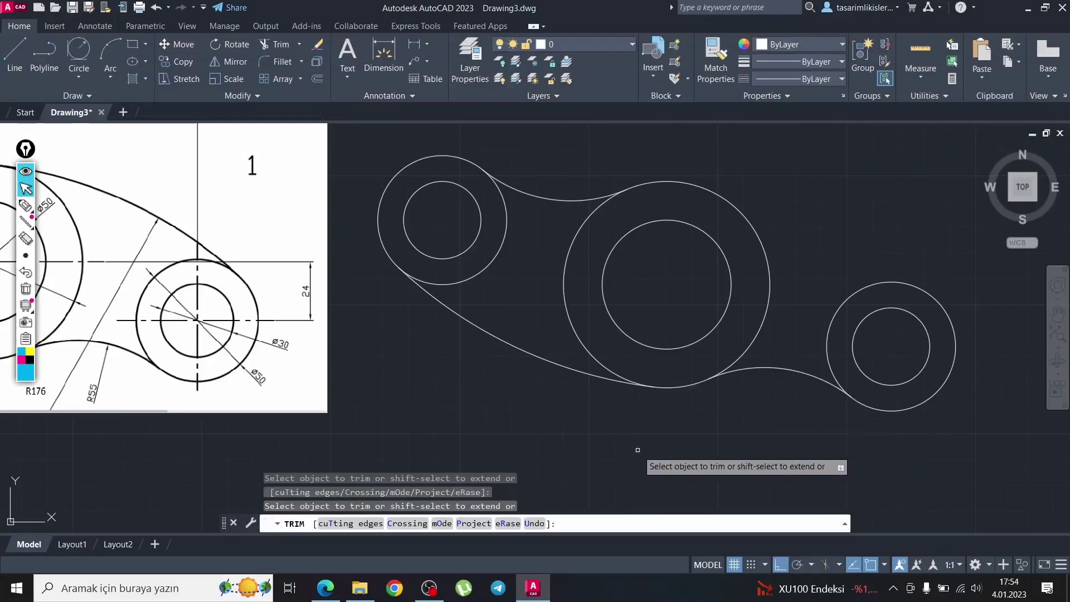
key("Escape")
key("Escape")
key("Escape")
key("Escape")
Step: Draw an R176 circle tangent to the middle and right outer circles
left_click(79, 75)
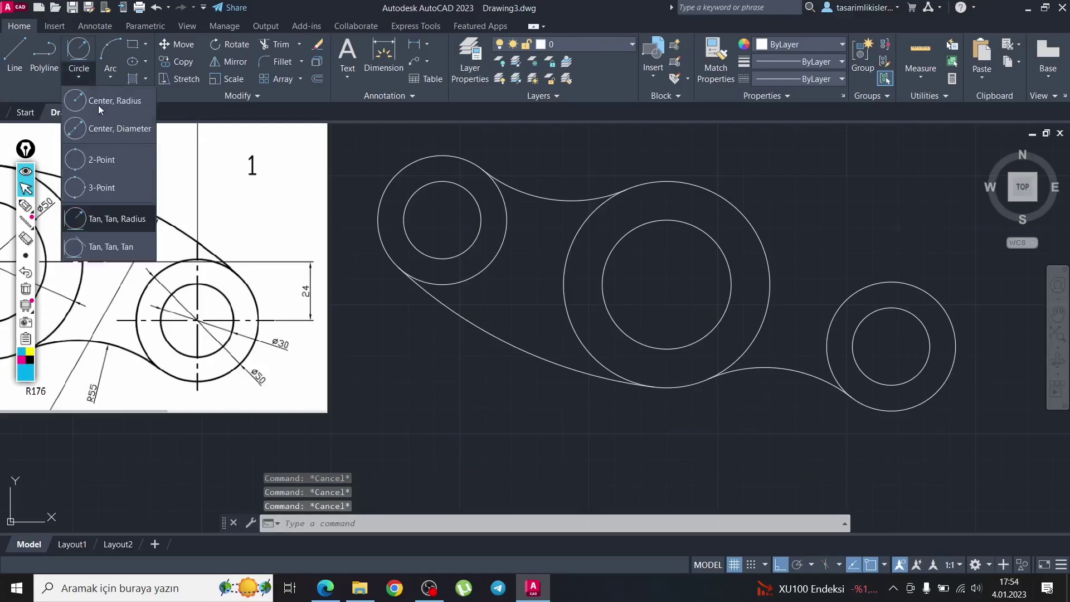
left_click(127, 223)
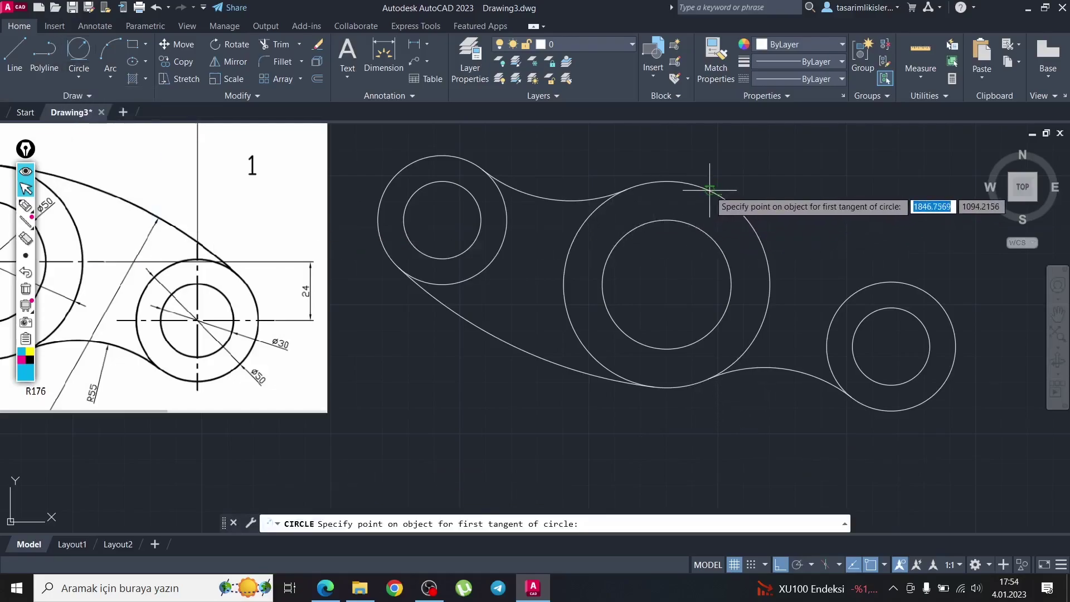
left_click(690, 184)
left_click(925, 291)
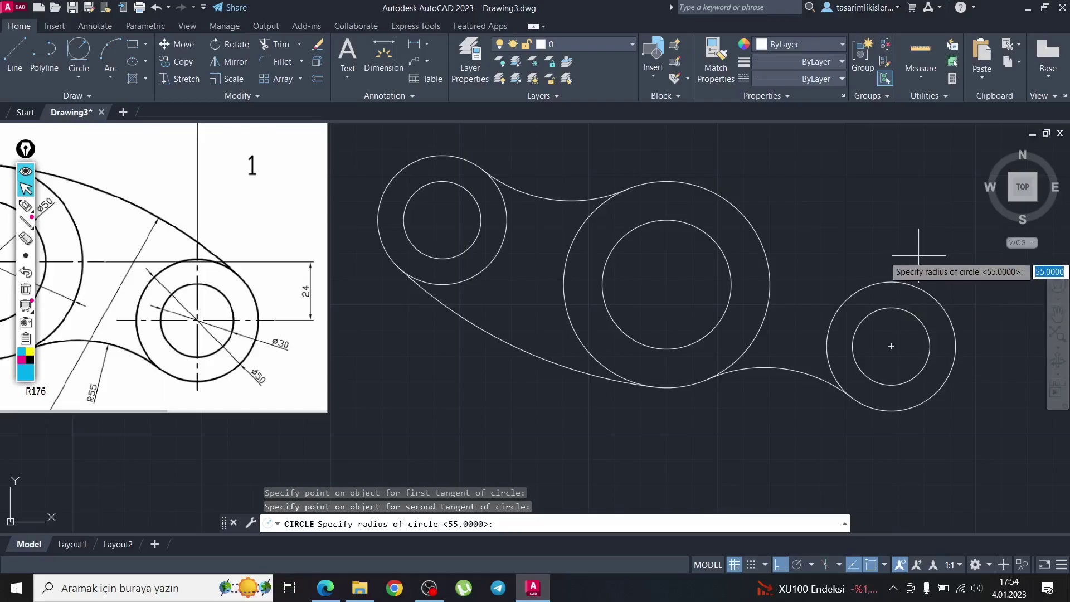
type("176")
key("Return")
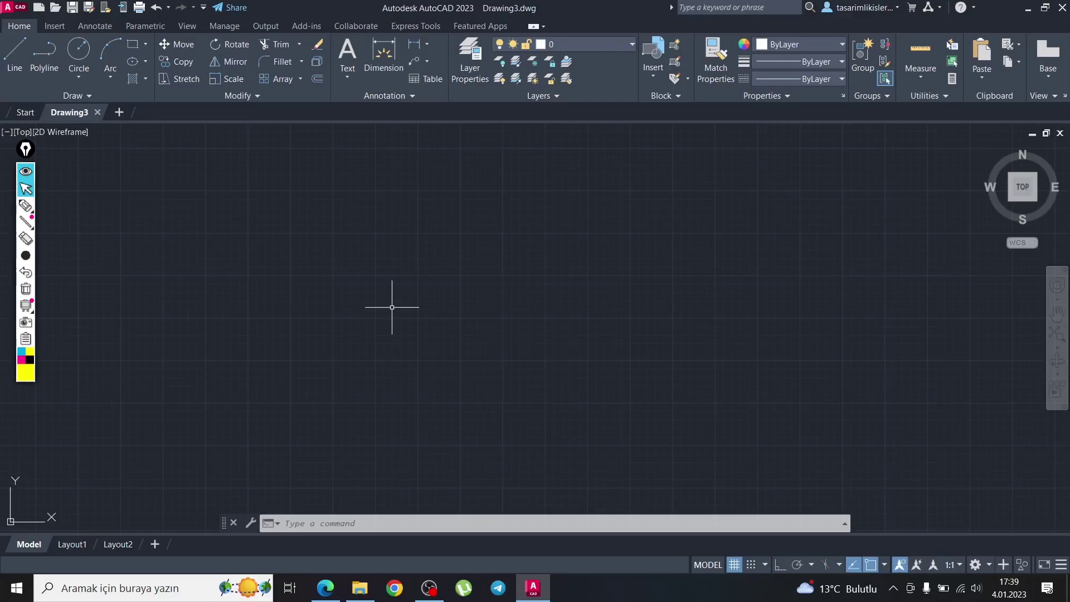
mouse_move(25, 220)
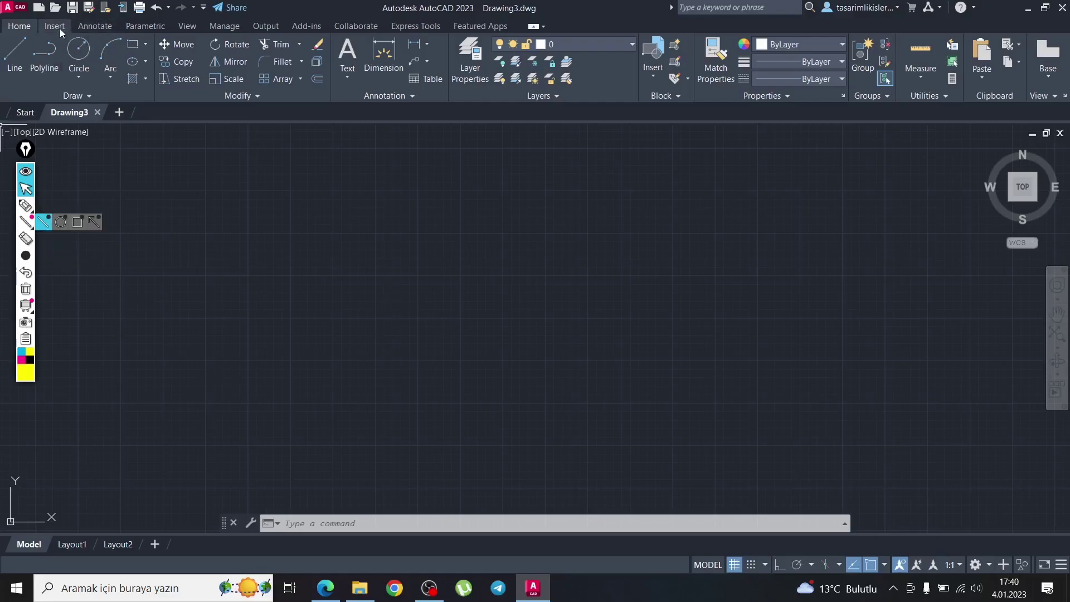
Step: Attach the Screenshot_2 image at the default insertion point with scale 1
left_click(62, 28)
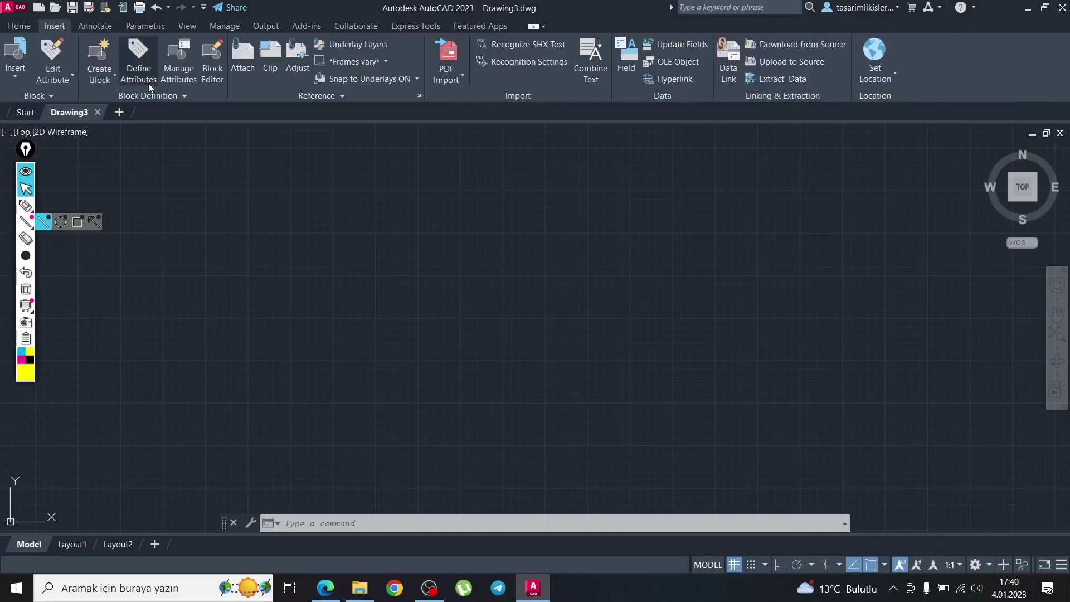
left_click(244, 56)
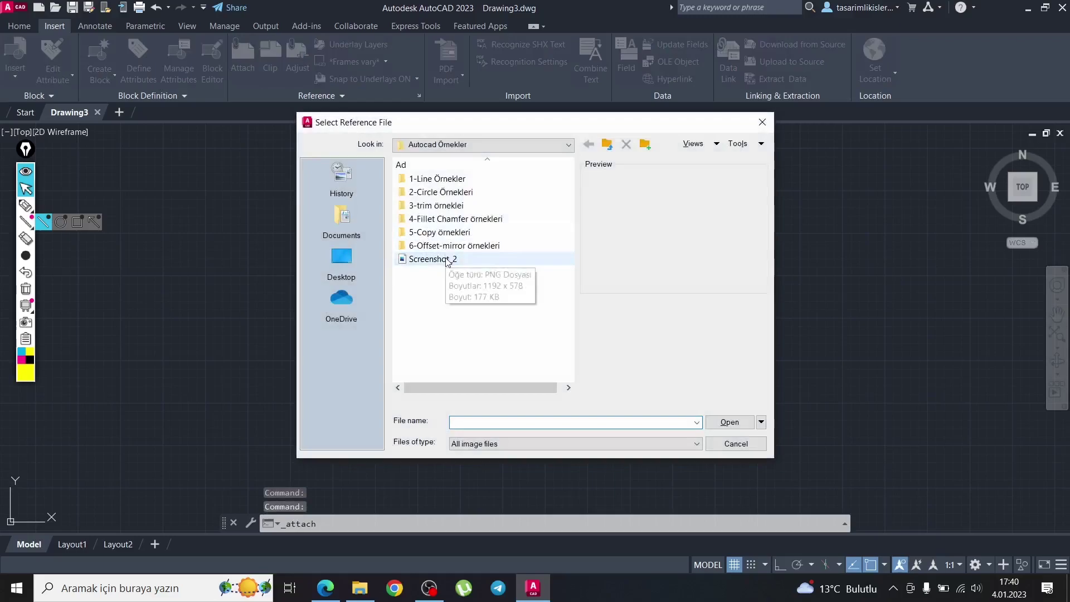
double_click(426, 259)
left_click(547, 391)
key("Return")
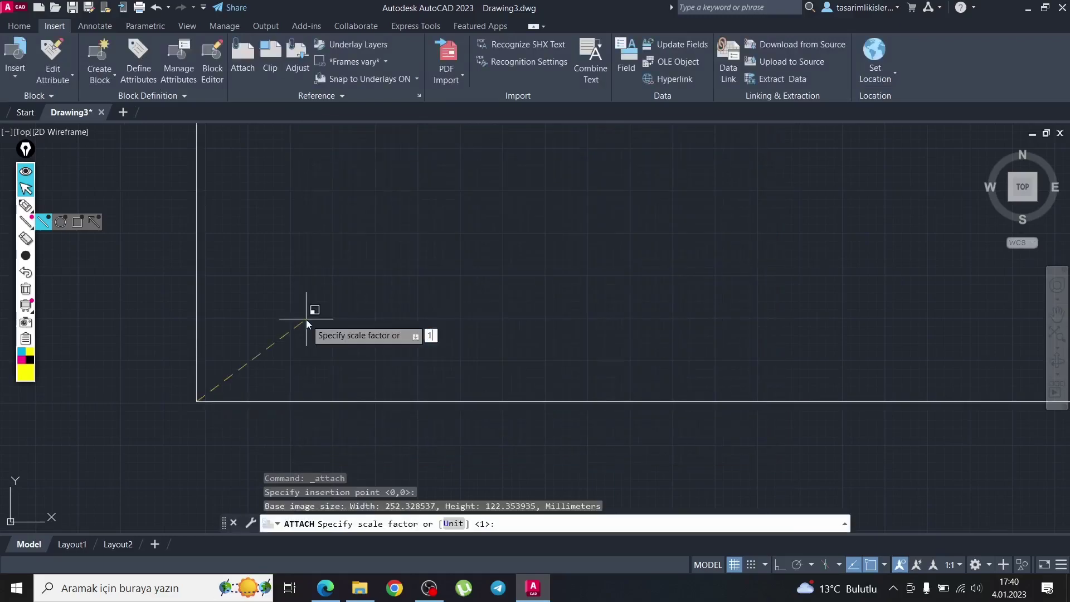
key("Return")
Step: Zoom in on the attached reference image to read the dimensioned part
scroll(253, 350, "up", 5)
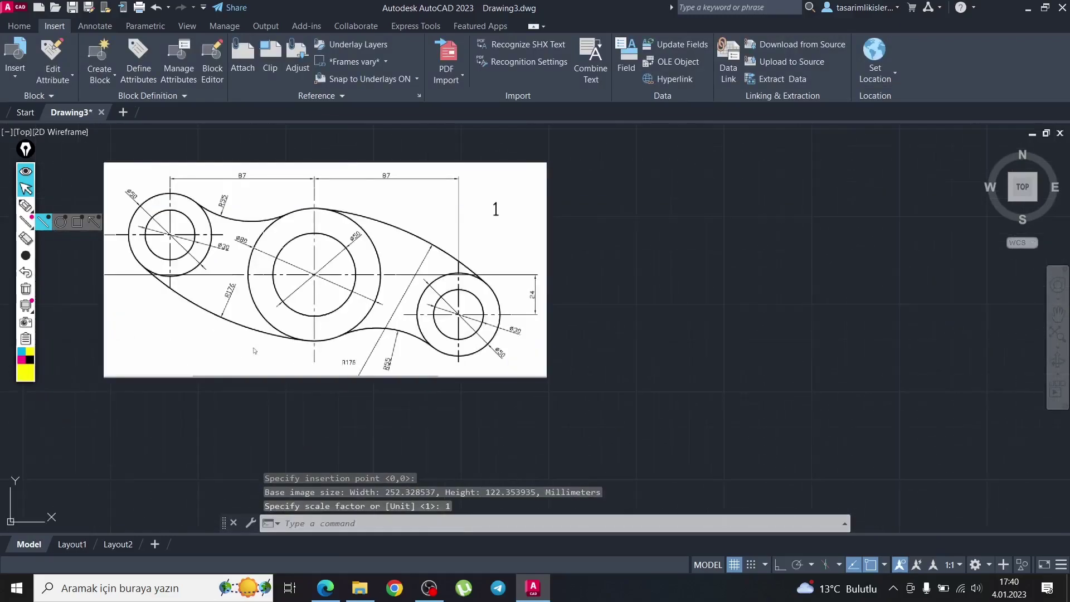
scroll(269, 433, "up", 1)
scroll(290, 441, "up", 2)
scroll(335, 449, "down", 1)
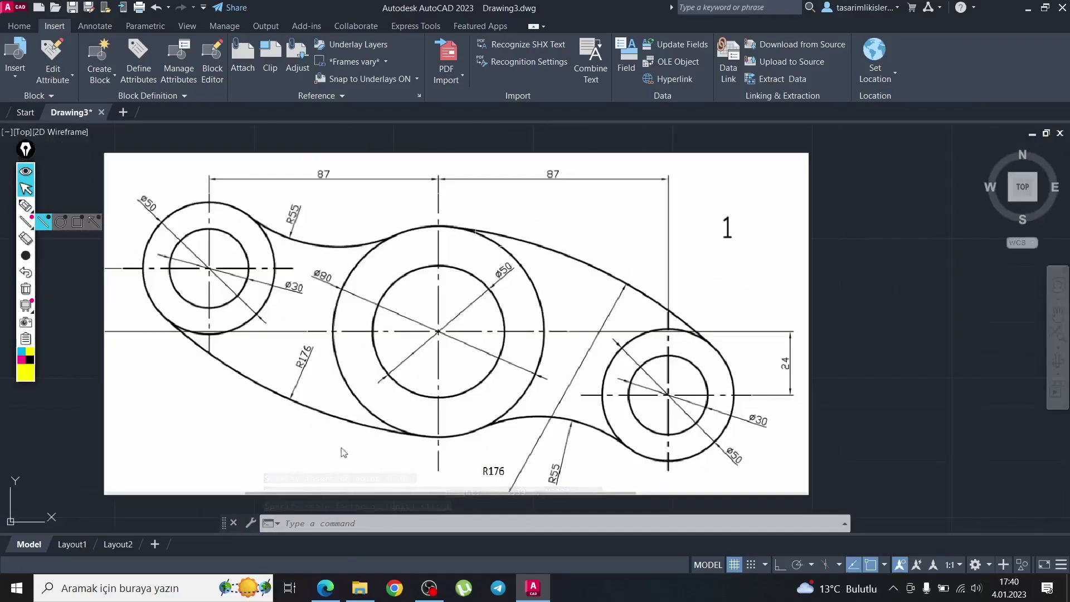
scroll(84, 233, "up", 2)
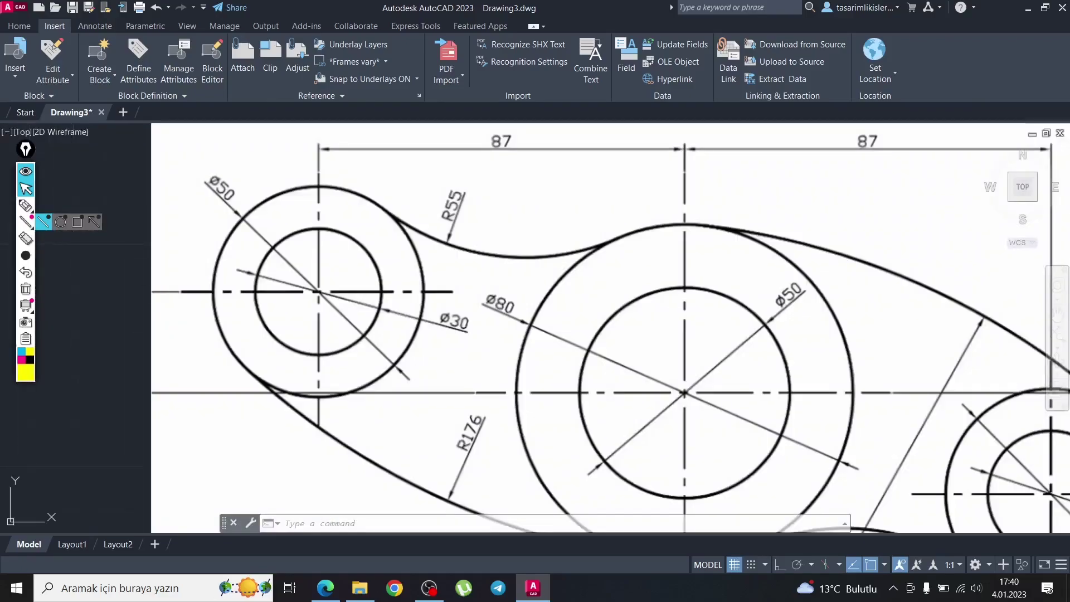
scroll(415, 316, "up", 2)
scroll(414, 316, "up", 1)
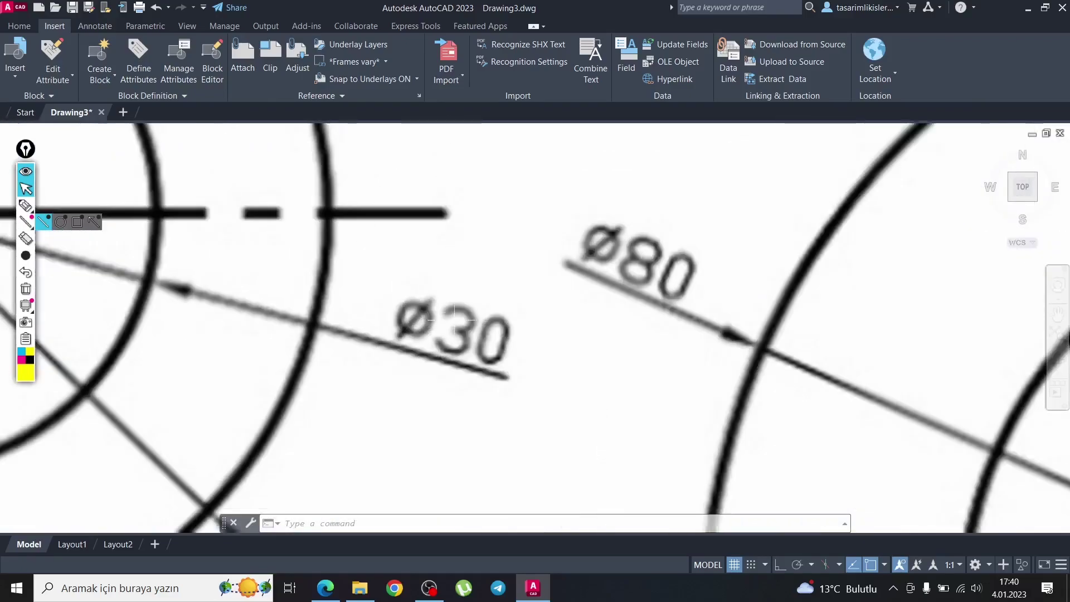
scroll(452, 319, "down", 3)
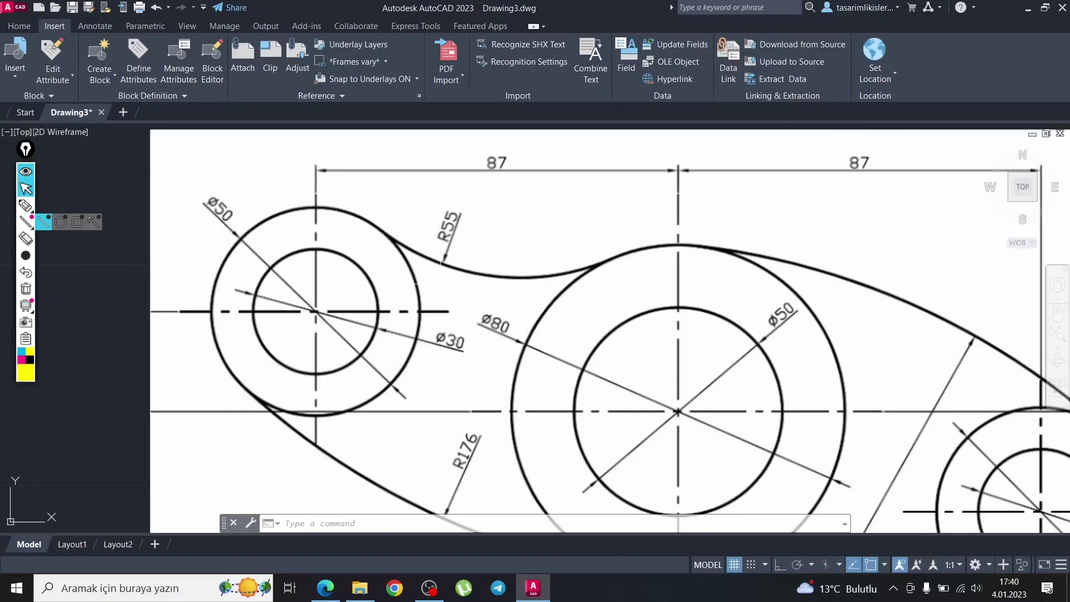
middle_click_drag(462, 502, 296, 513)
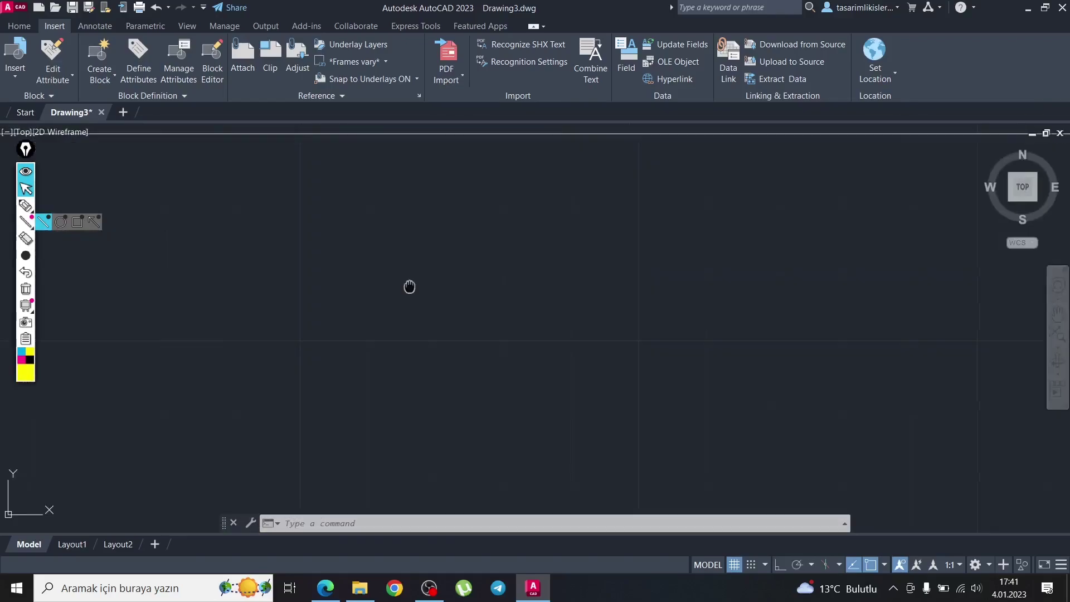
left_click(25, 205)
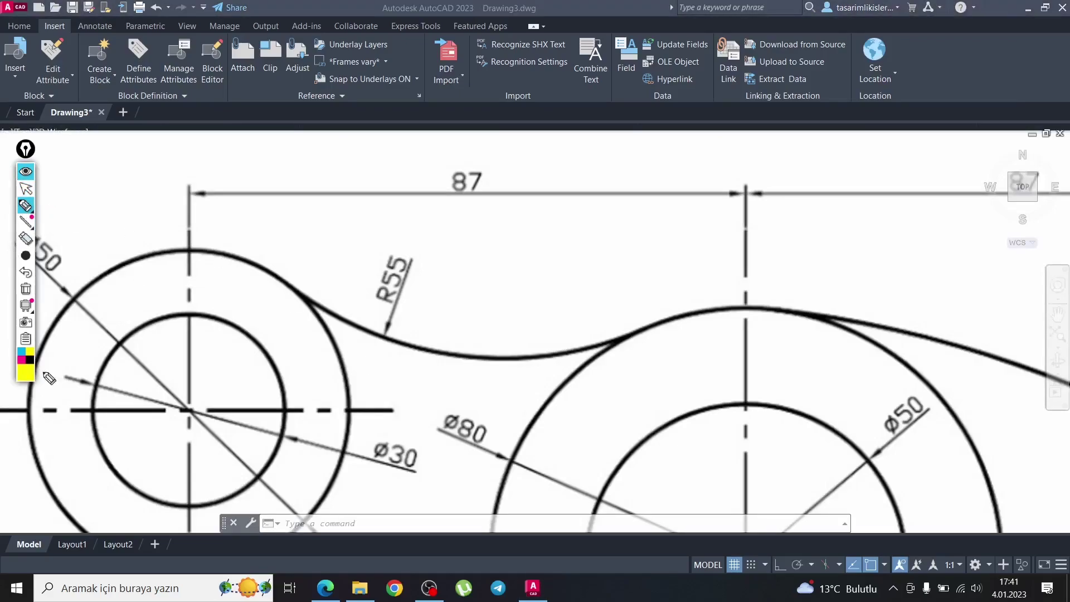
mouse_move(238, 246)
left_mouse_down()
mouse_move(251, 279)
mouse_move(256, 234)
left_mouse_up()
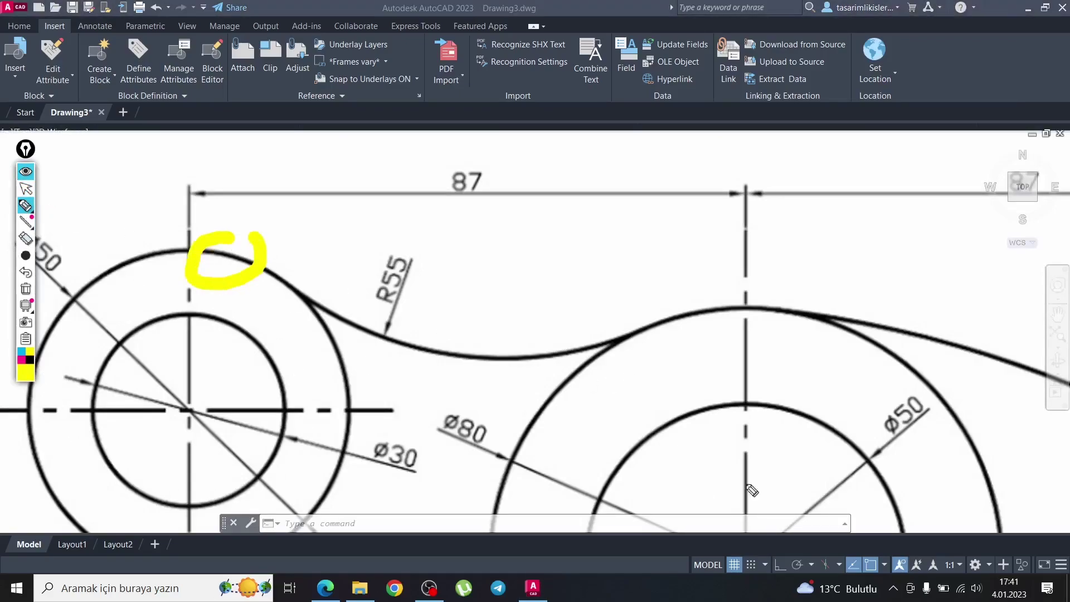
mouse_move(749, 285)
left_mouse_down()
mouse_move(752, 334)
mouse_move(772, 269)
left_mouse_up()
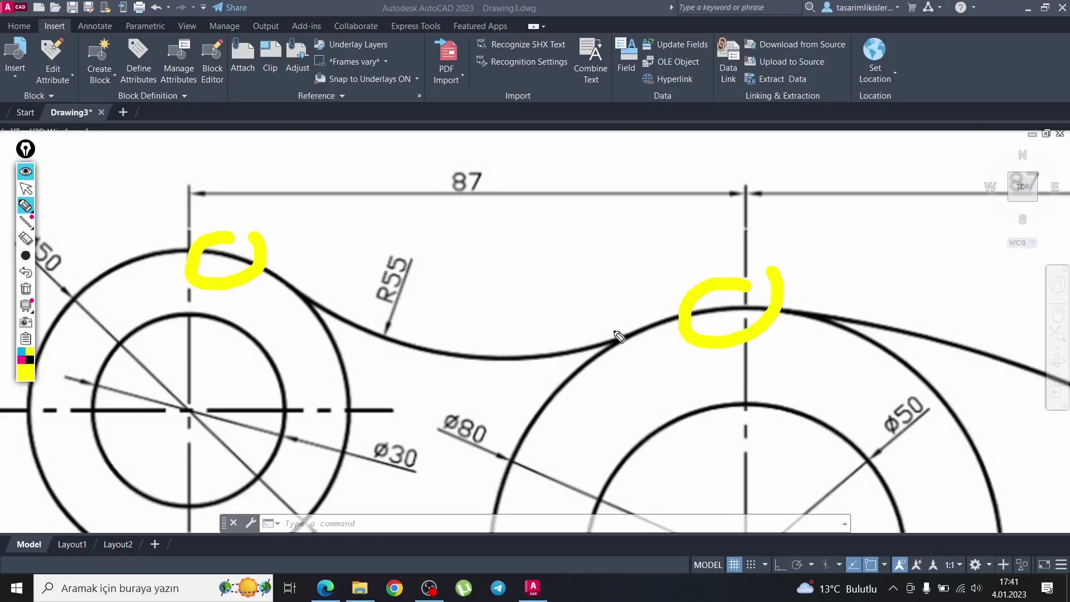
mouse_move(409, 266)
left_mouse_down()
mouse_move(343, 312)
mouse_move(471, 275)
mouse_move(401, 245)
left_mouse_up()
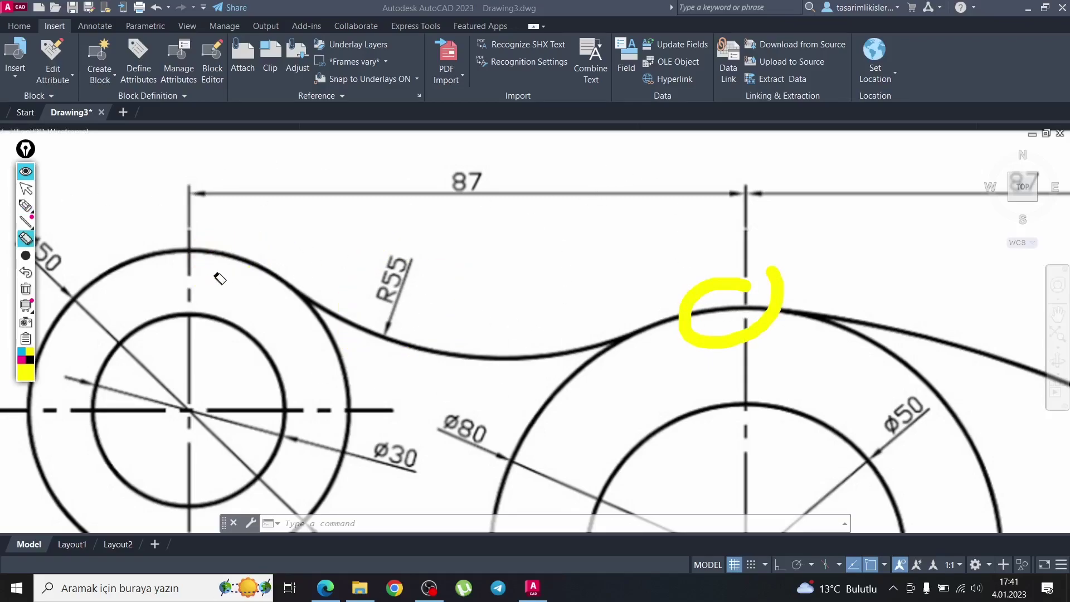
left_click(25, 188)
left_click_drag(324, 436, 218, 419)
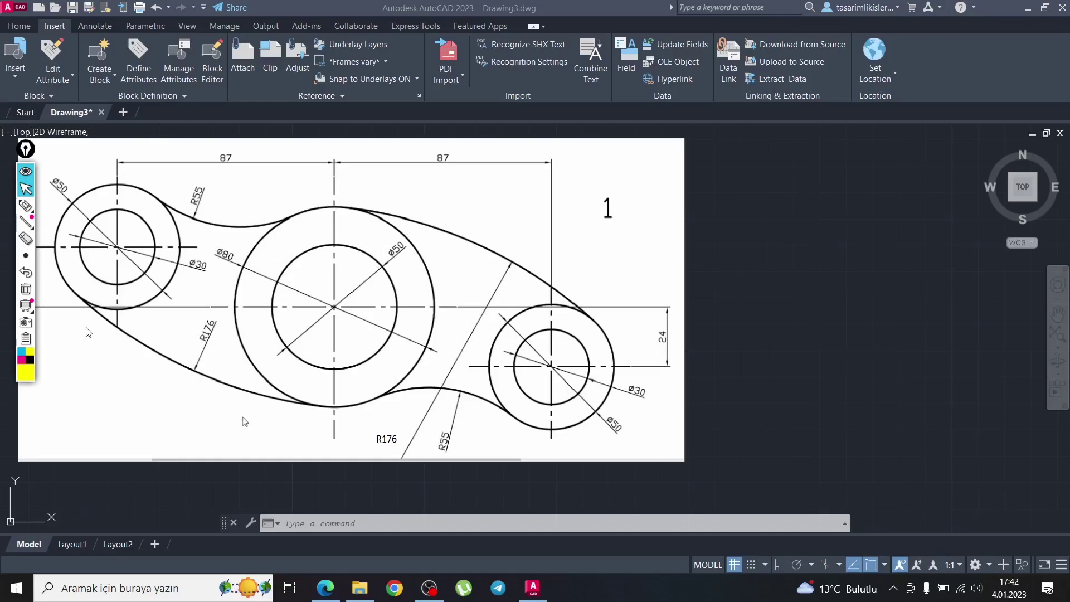
left_click(25, 353)
left_click_drag(387, 229, 402, 221)
left_click_drag(242, 236, 252, 266)
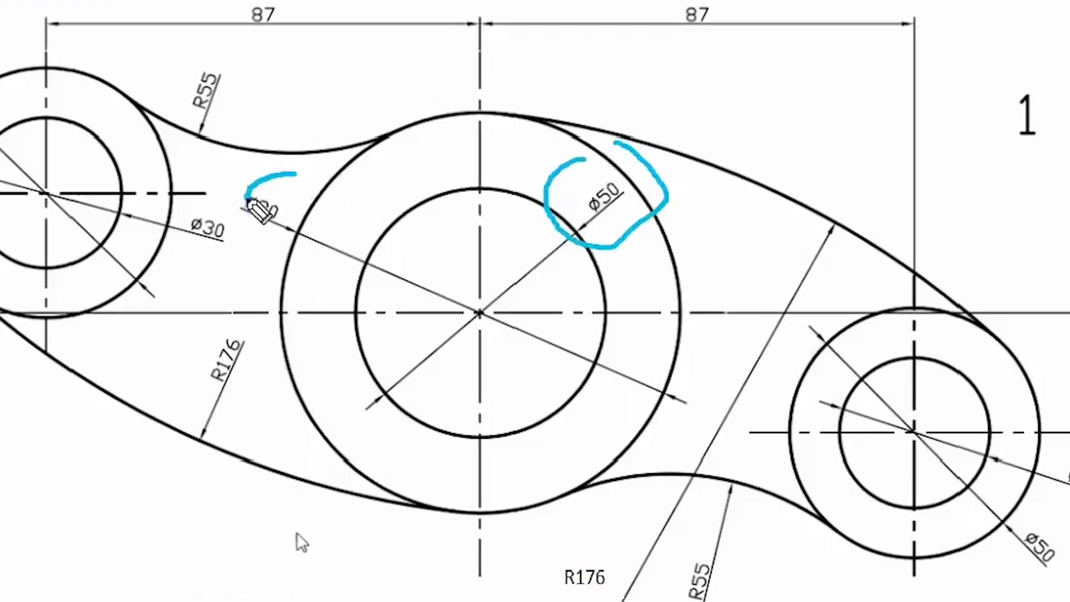
left_click_drag(316, 226, 296, 174)
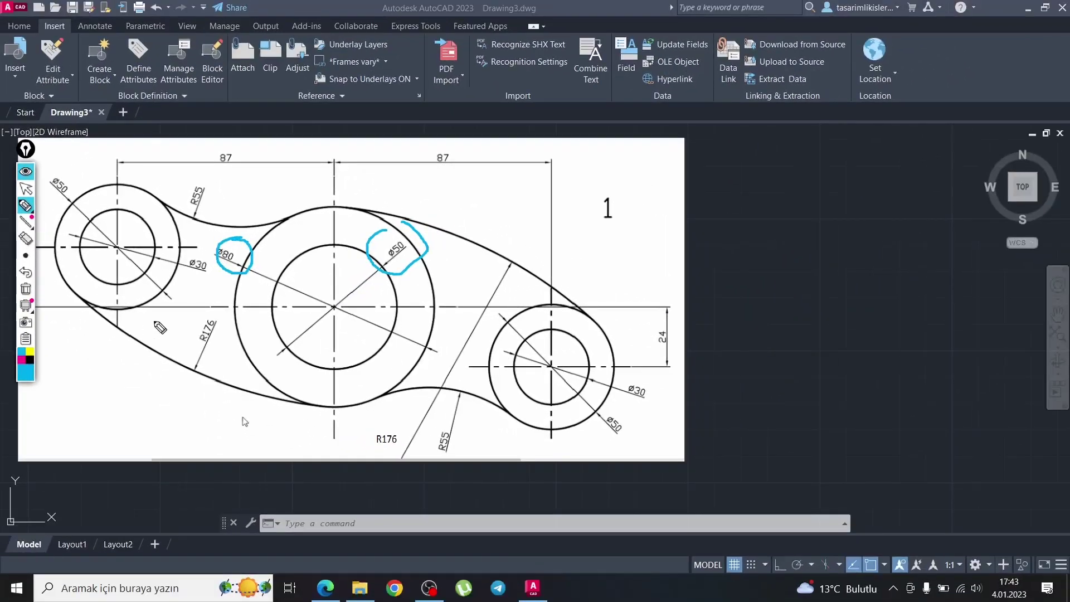
left_click(26, 188)
scroll(733, 268, "down", 3)
Step: Draw a radius-25 circle in the empty drawing area
type("c")
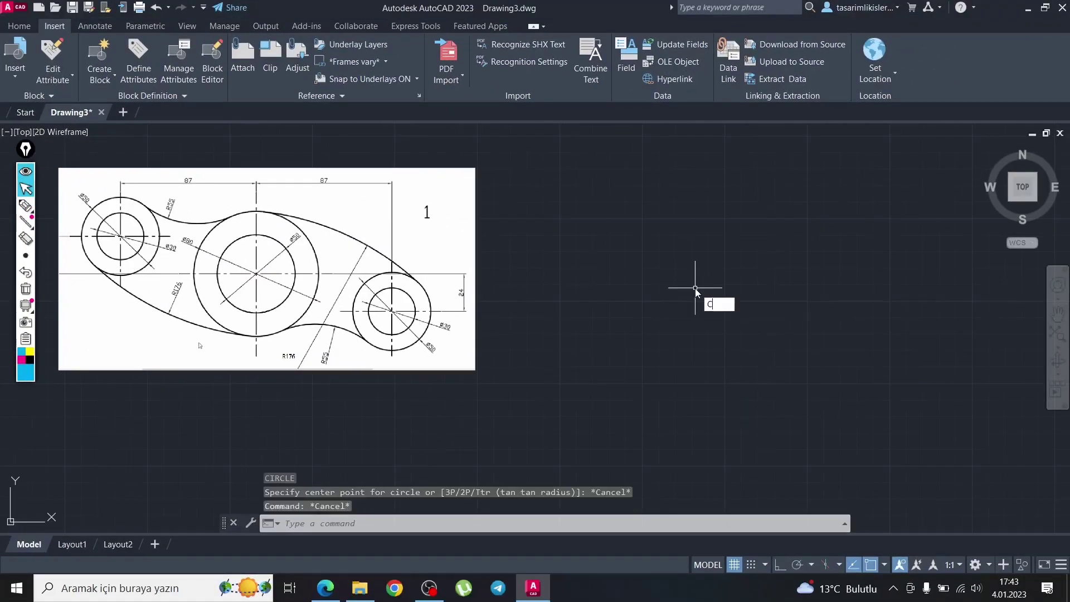
key("Return")
left_click(693, 289)
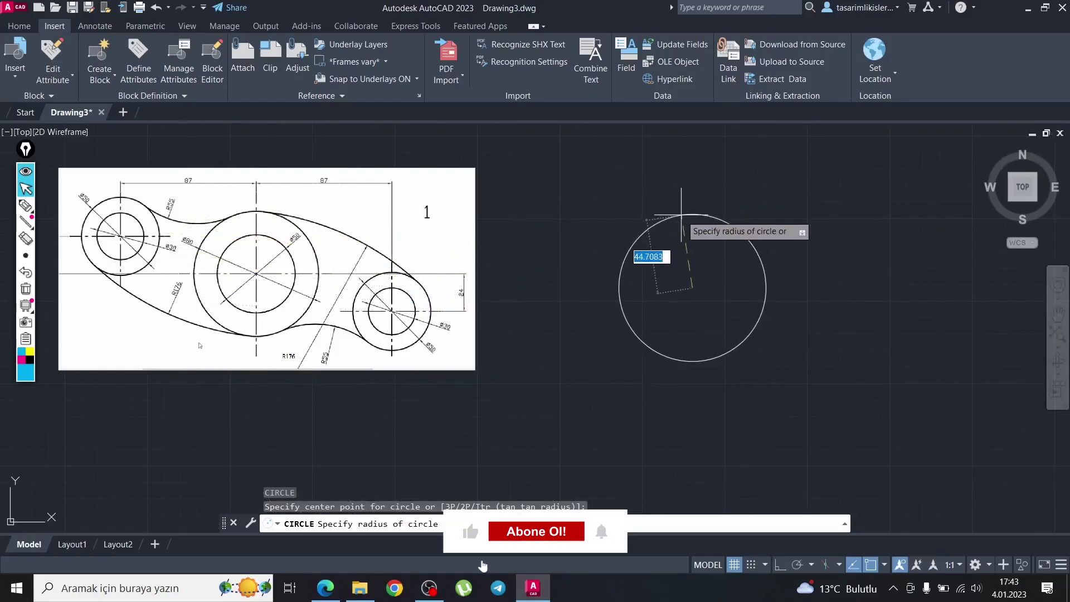
type("25")
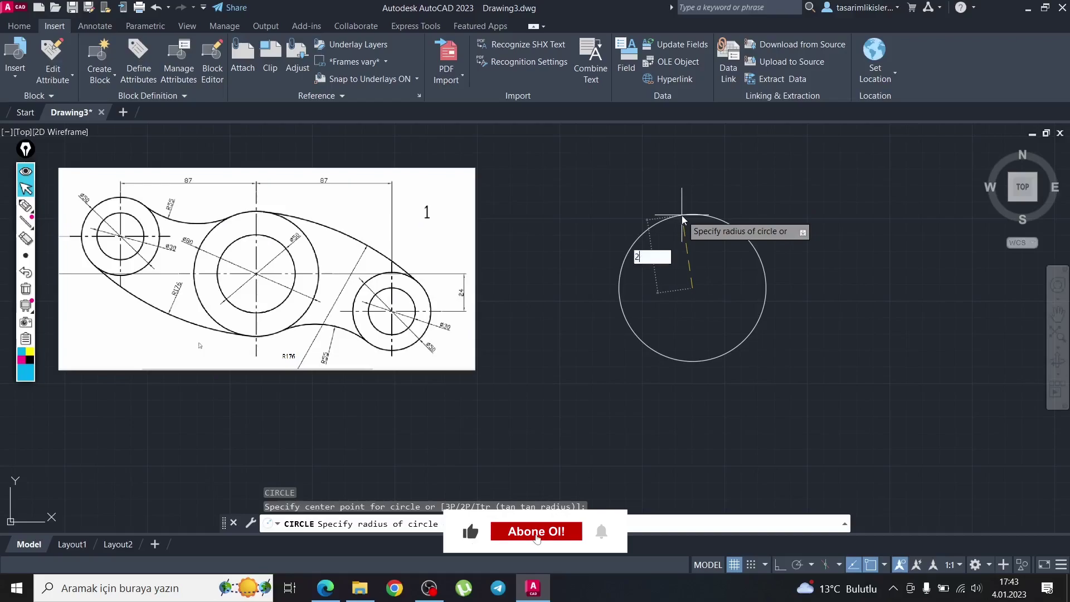
key("Return")
left_click(711, 253)
left_click(702, 241)
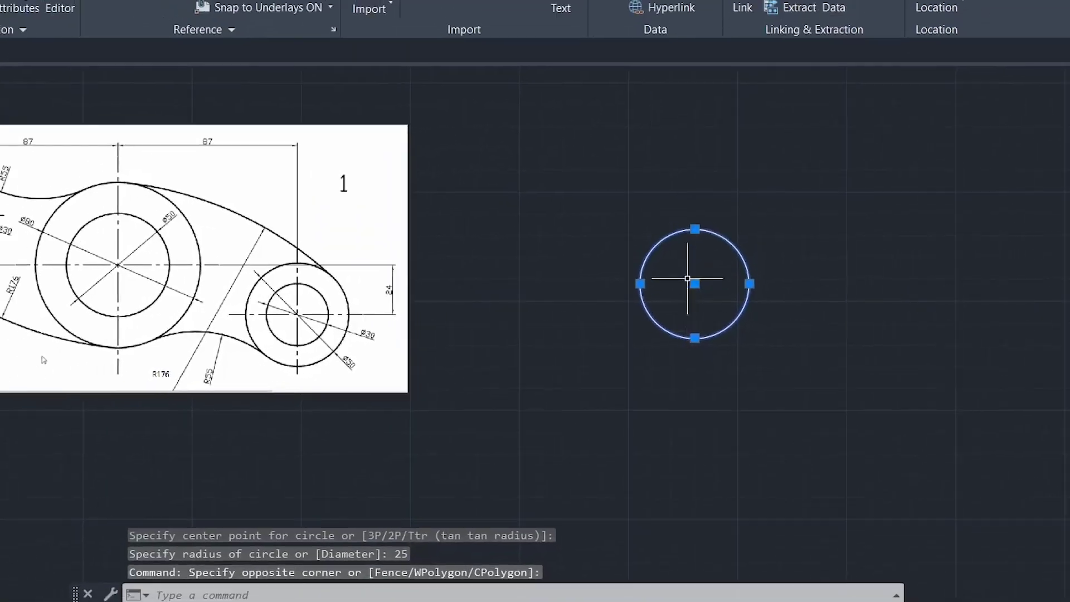
key("Escape")
key("Escape")
Step: Add a diameter-80 circle on the same centre as the radius-25 circle
left_click(84, 82)
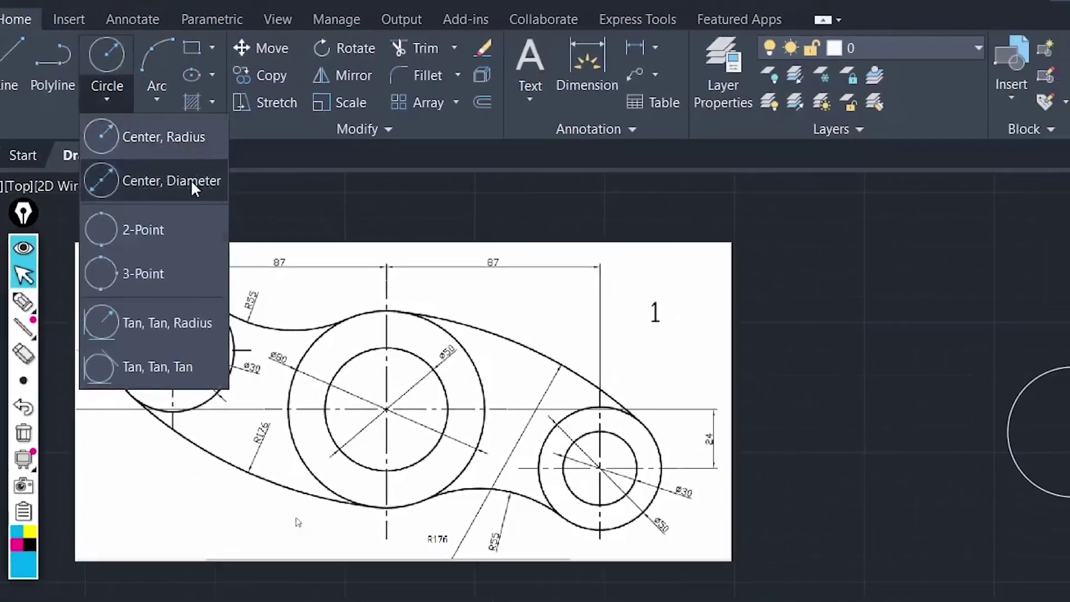
left_click(173, 219)
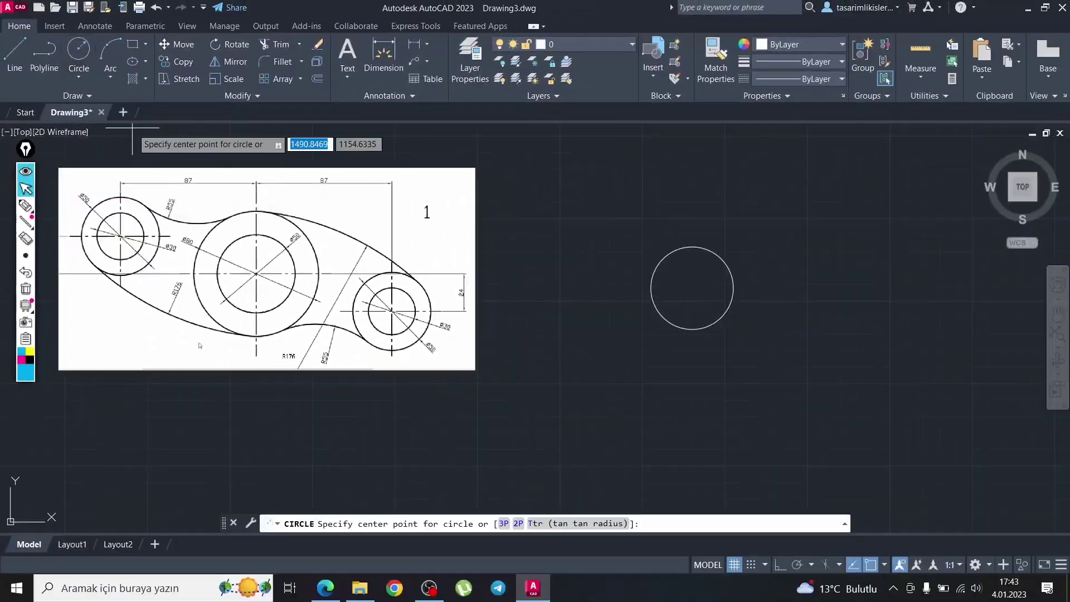
left_click(690, 284)
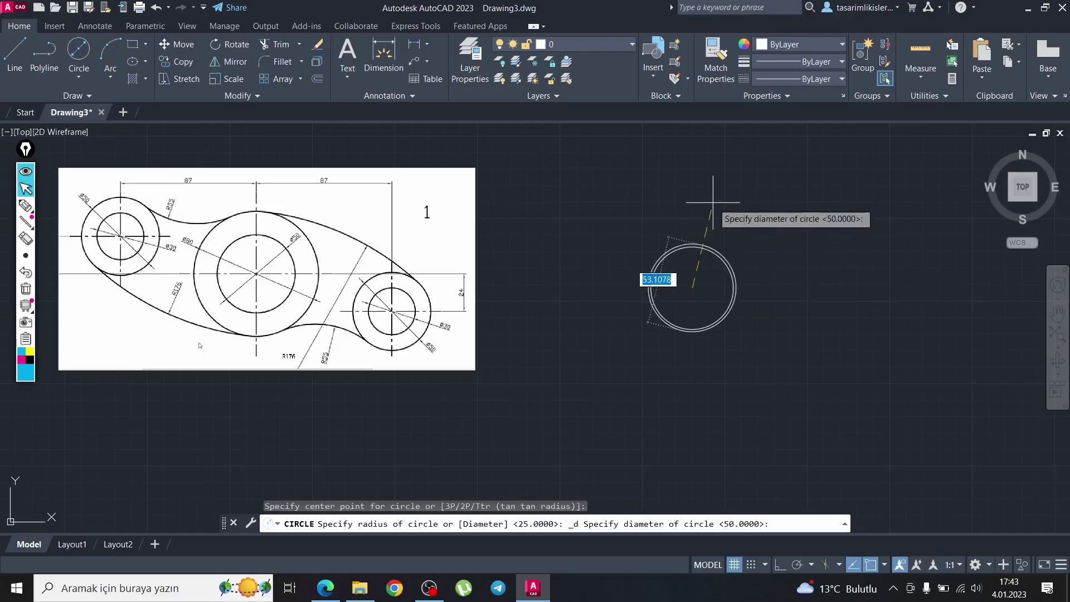
type("80")
key("Return")
left_click_drag(698, 179, 692, 231)
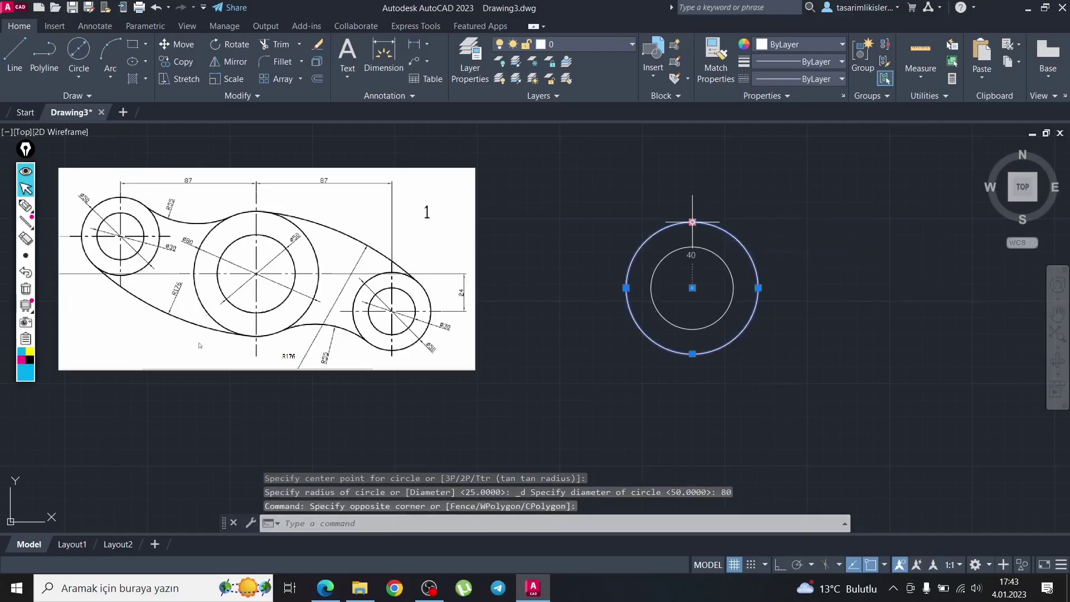
key("Escape")
key("Escape")
key("Escape")
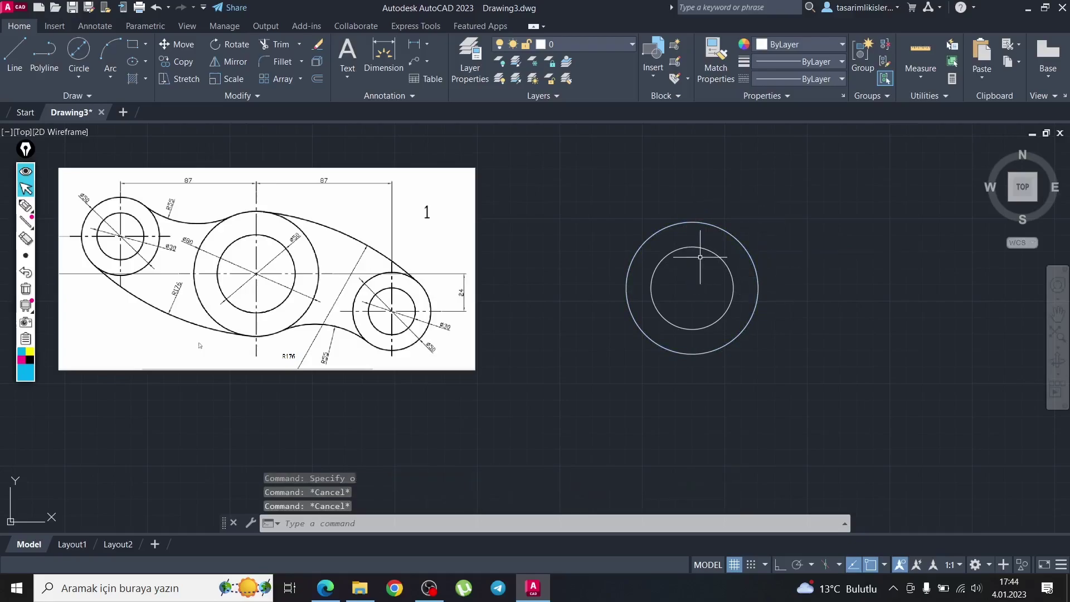
key("ctrl+shift+p")
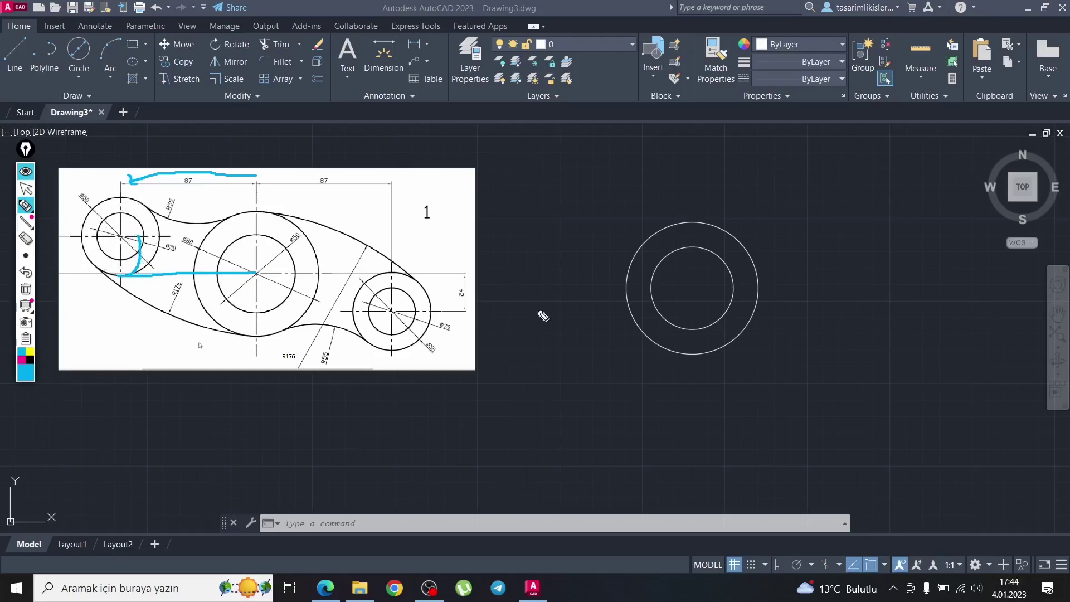
Step: With Ortho on, draw a line 87 left from the circle centre, then 25 up
key("Escape")
type("l")
key("Return")
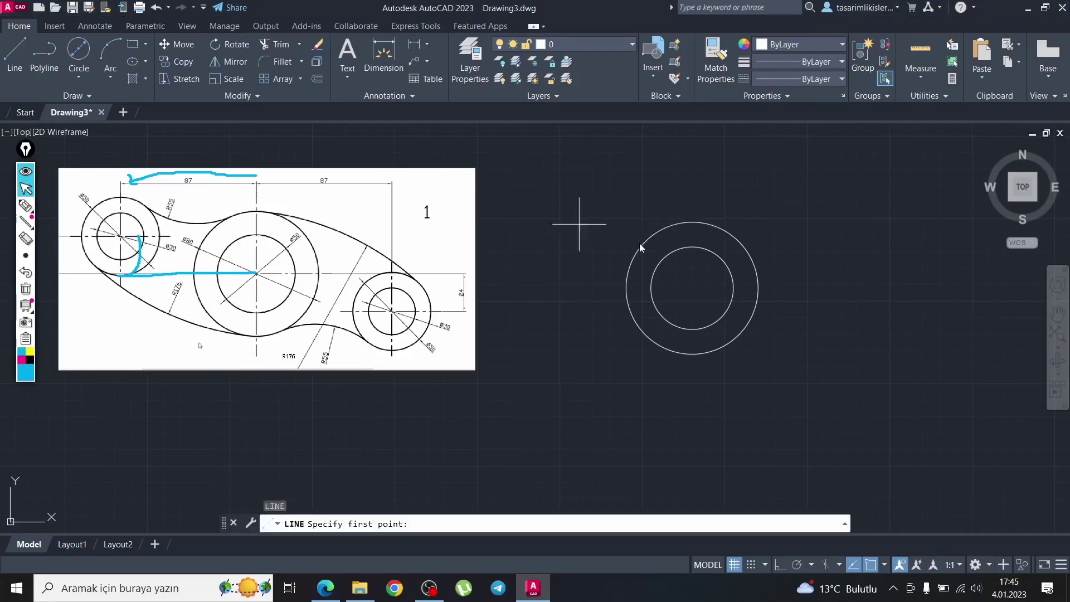
left_click(692, 288)
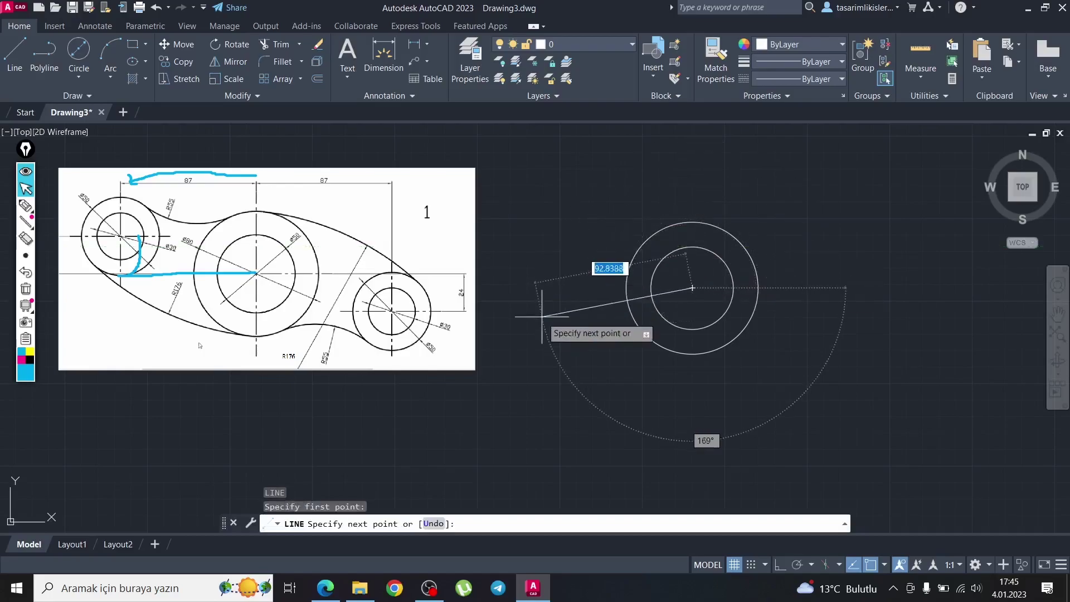
key("F8")
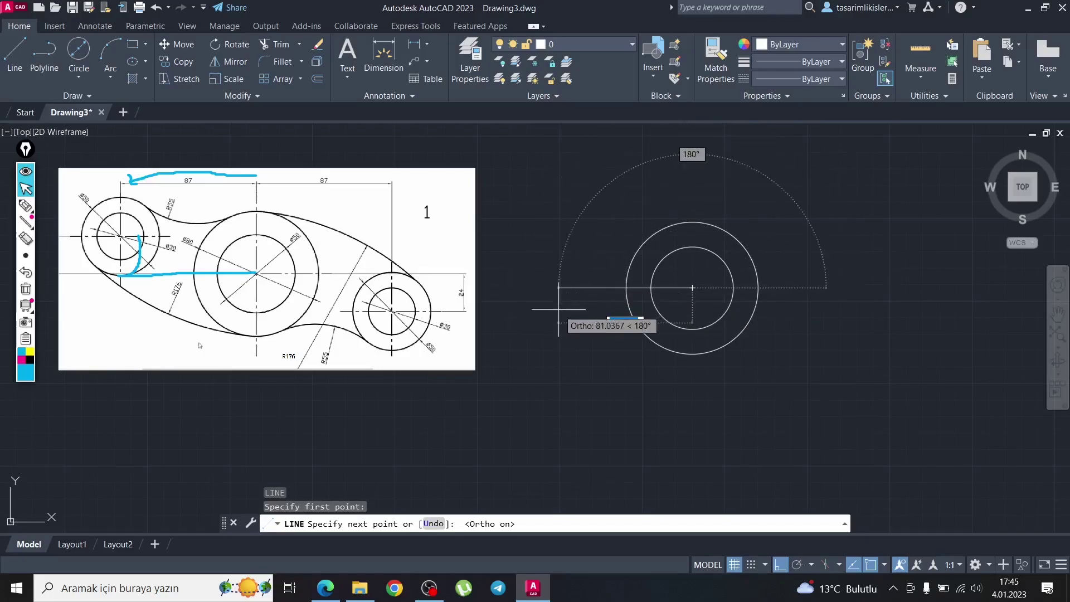
type("87")
key("Return")
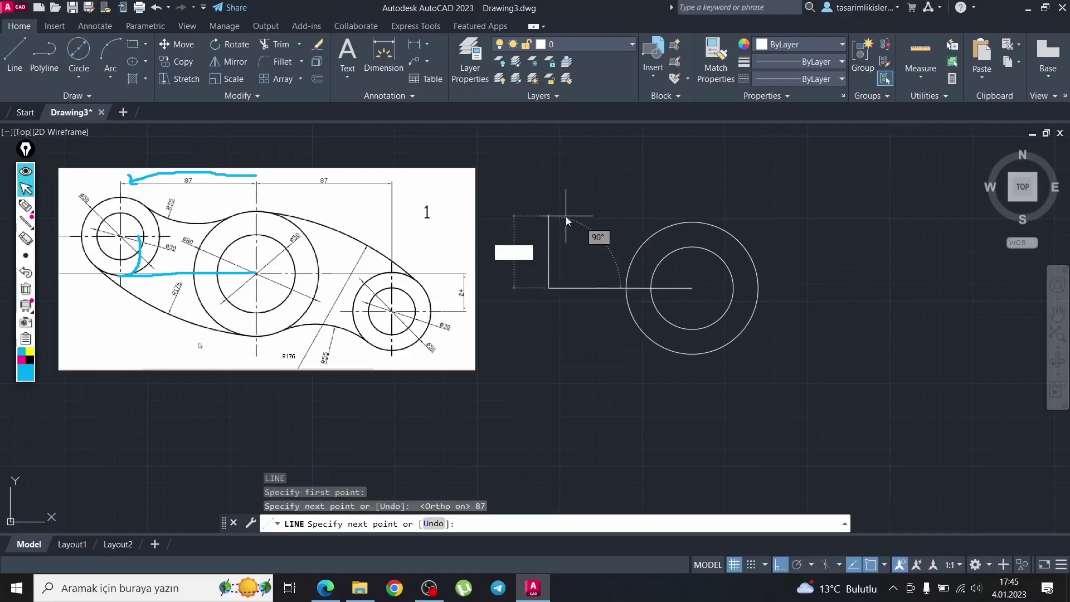
type("25")
key("Return")
key("Escape")
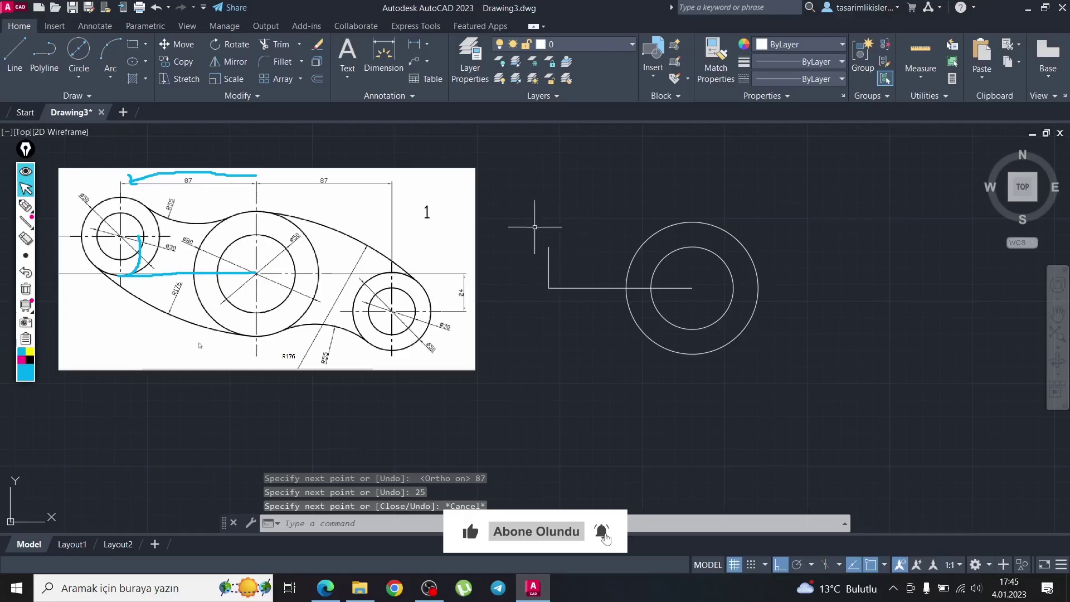
Step: Draw a radius-15 circle centred on the top endpoint of the 25-unit vertical line
type("c")
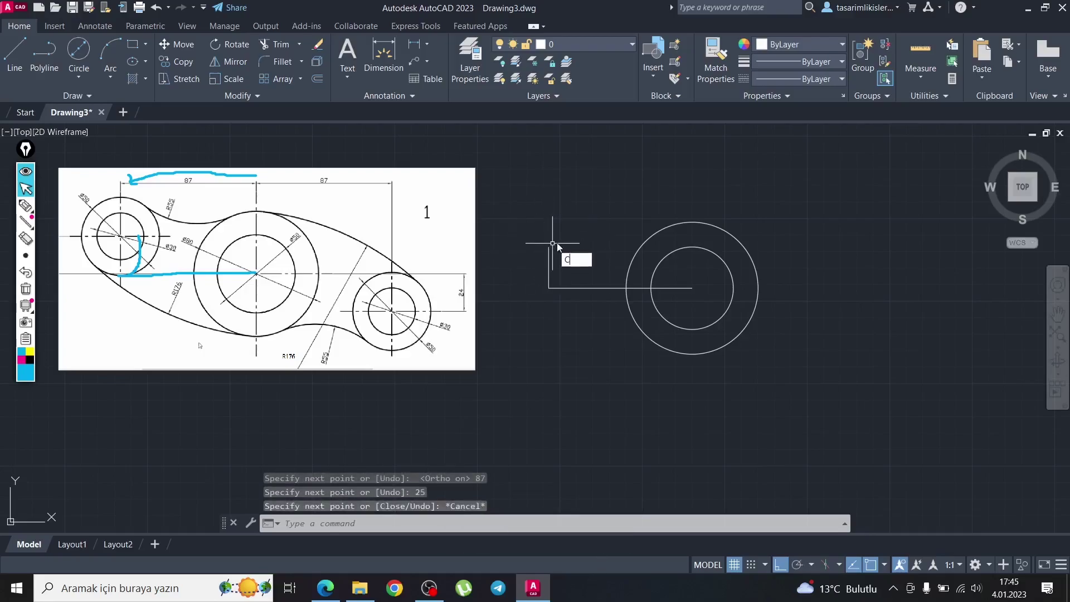
key("Return")
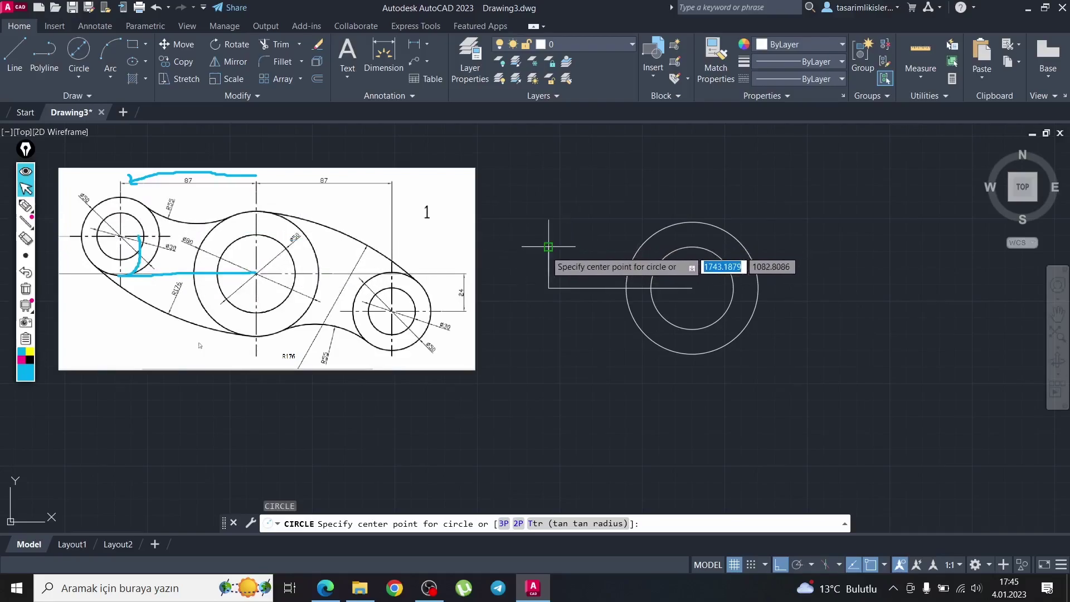
left_click(549, 247)
type("15")
key("Return")
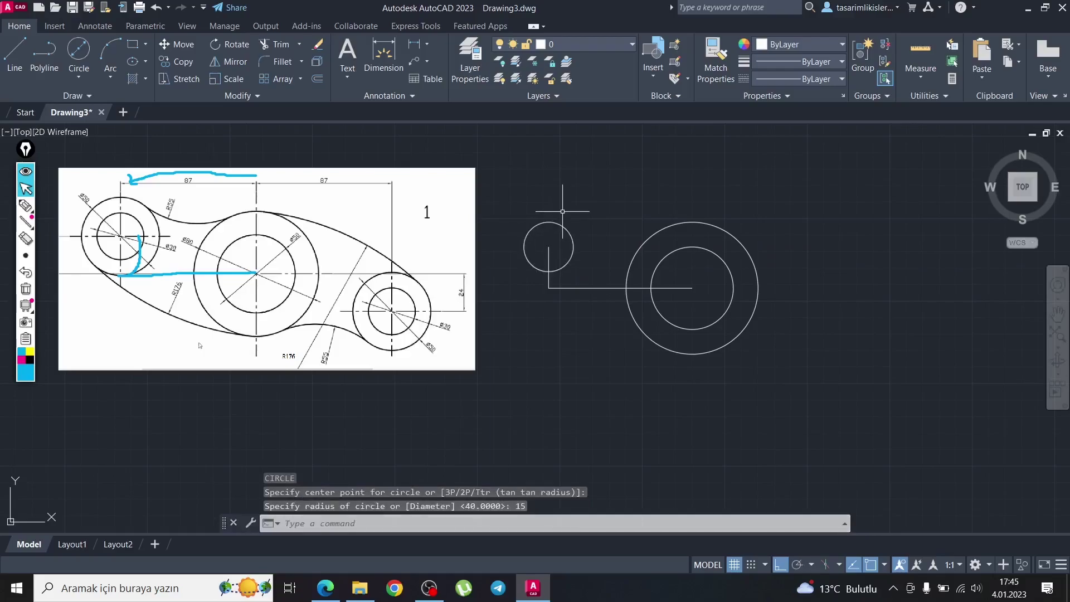
key("Return")
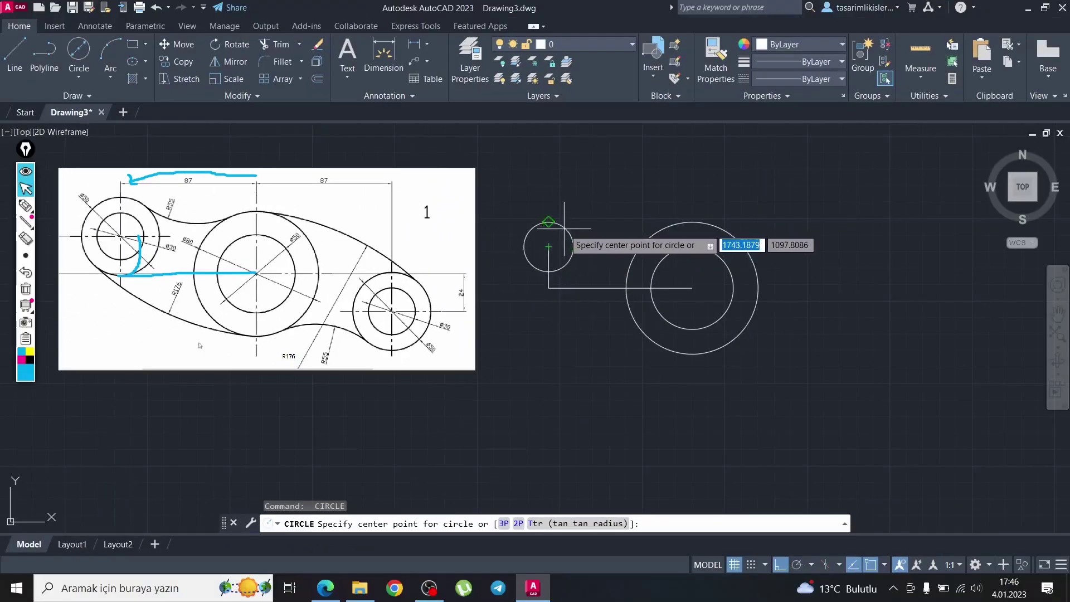
key("Escape")
left_click(656, 198)
key("Escape")
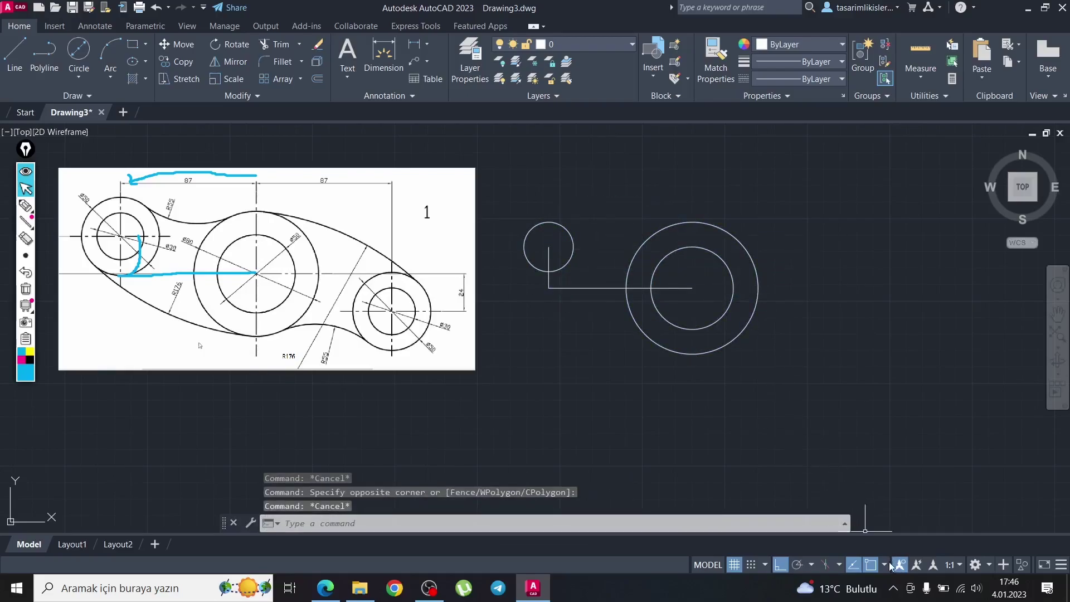
key("Escape")
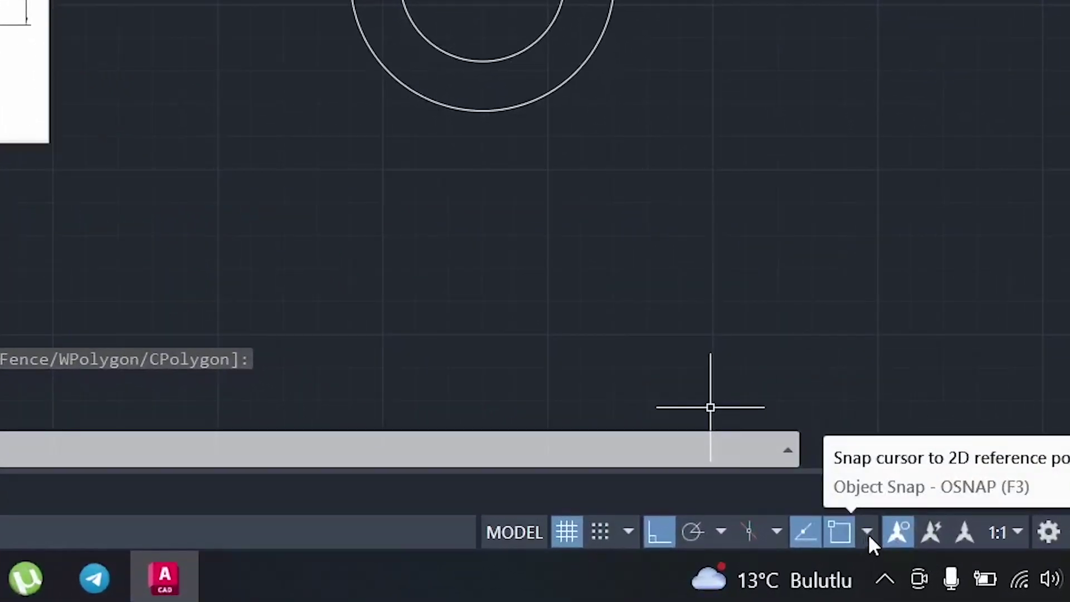
Step: Turn off the Center object snap, leaving the other snaps enabled
left_click(868, 529)
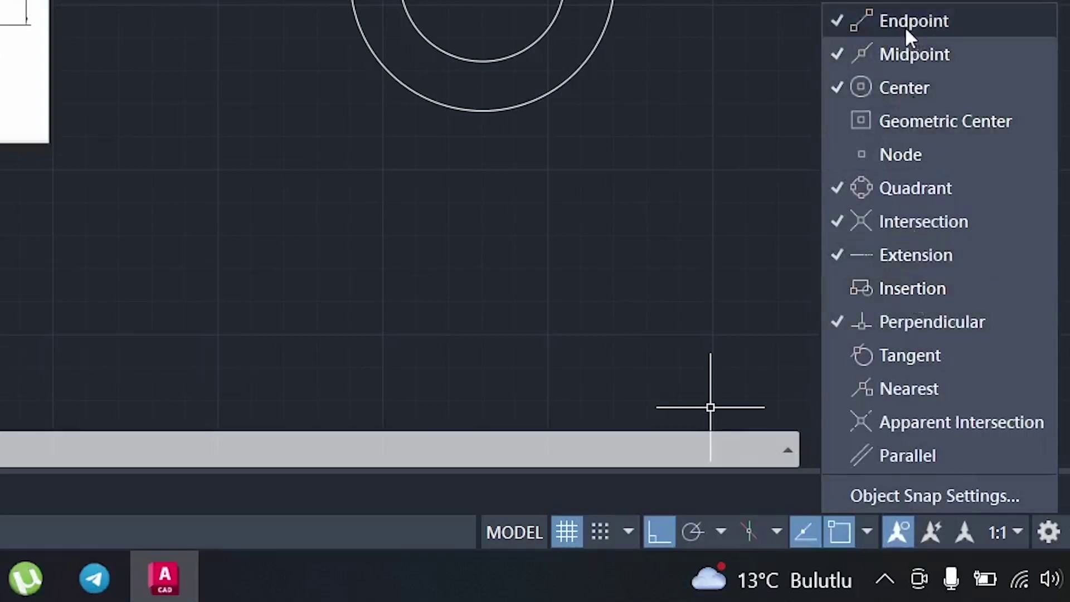
left_click(891, 88)
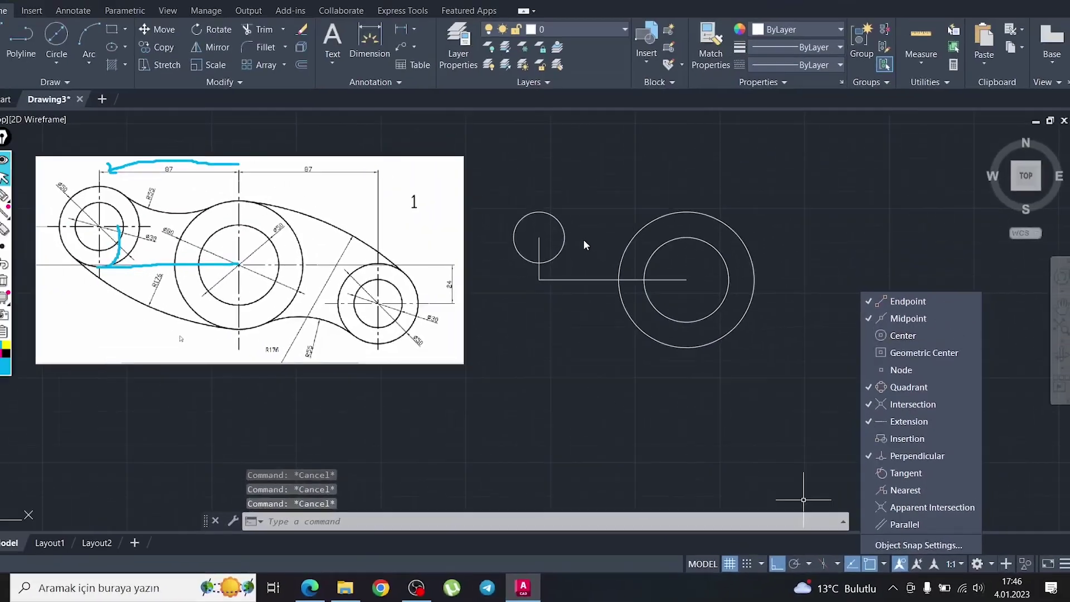
key("Escape")
type("c")
key("Return")
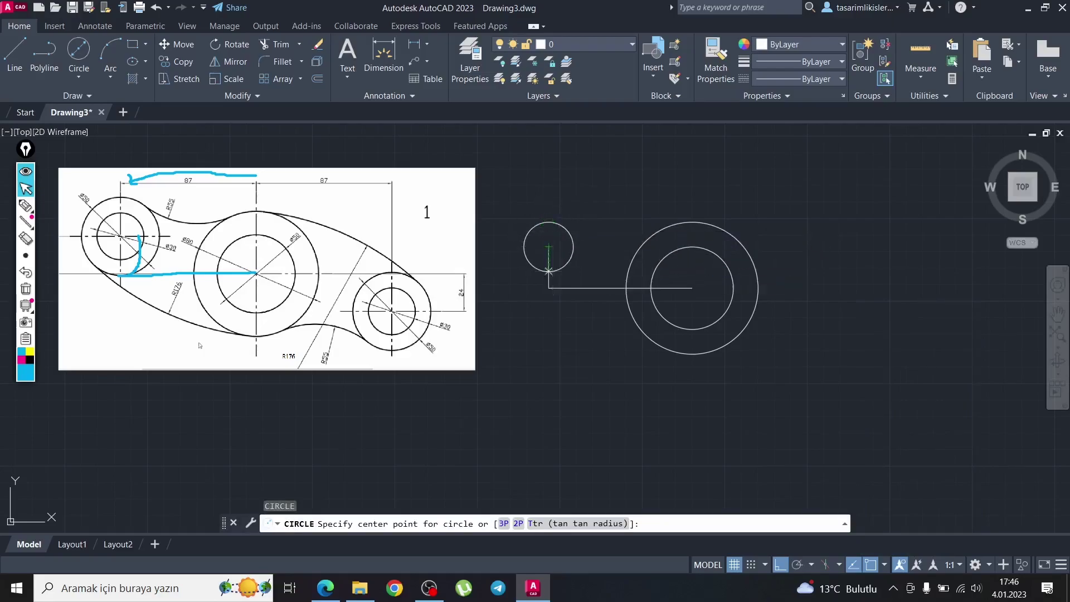
key("Escape")
left_click(549, 279)
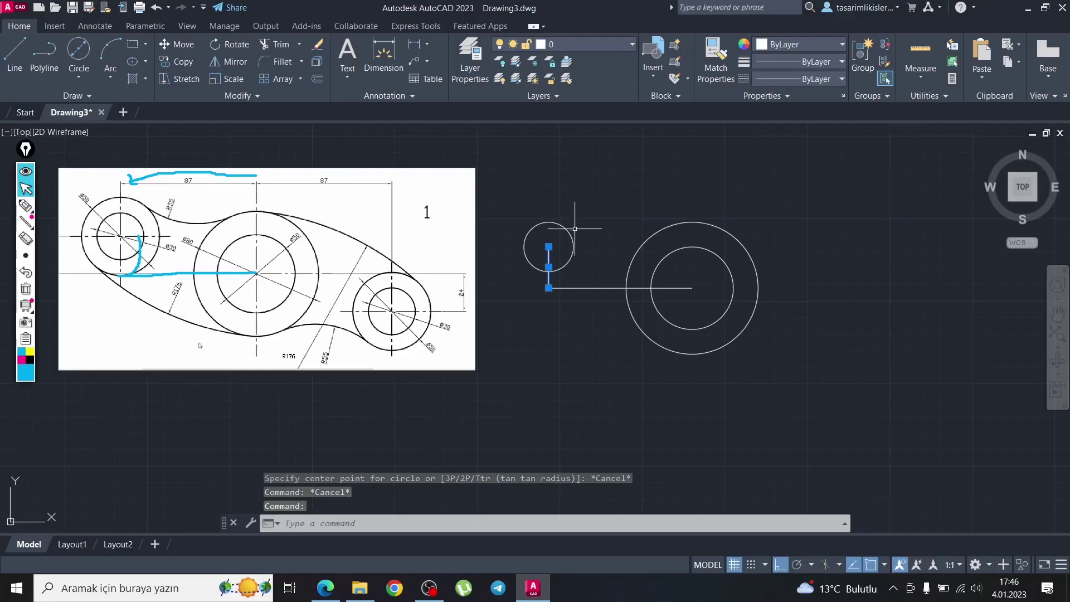
key("Delete")
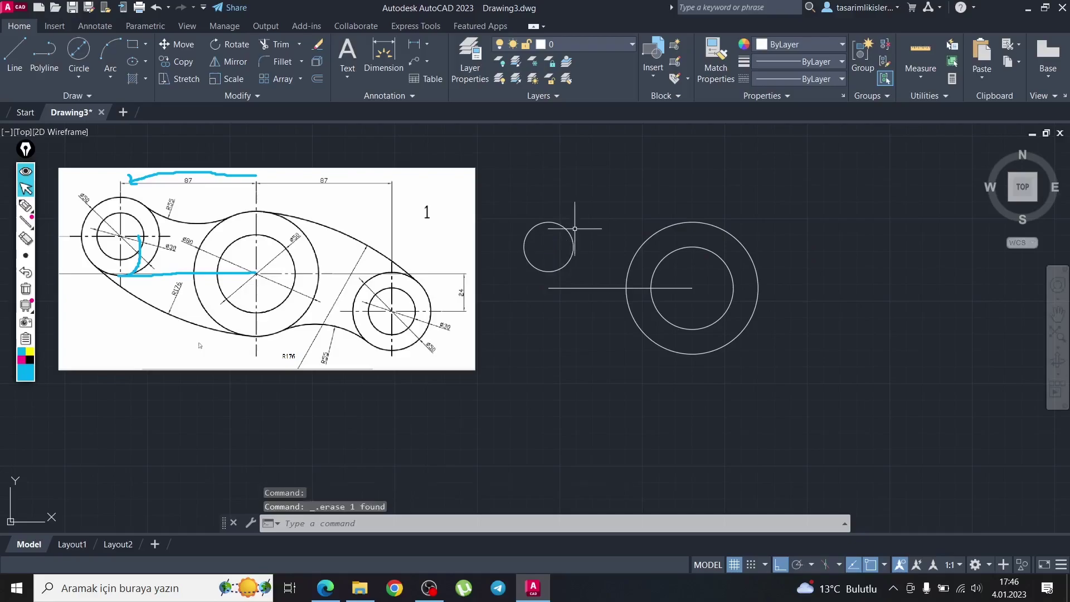
type("c")
key("Return")
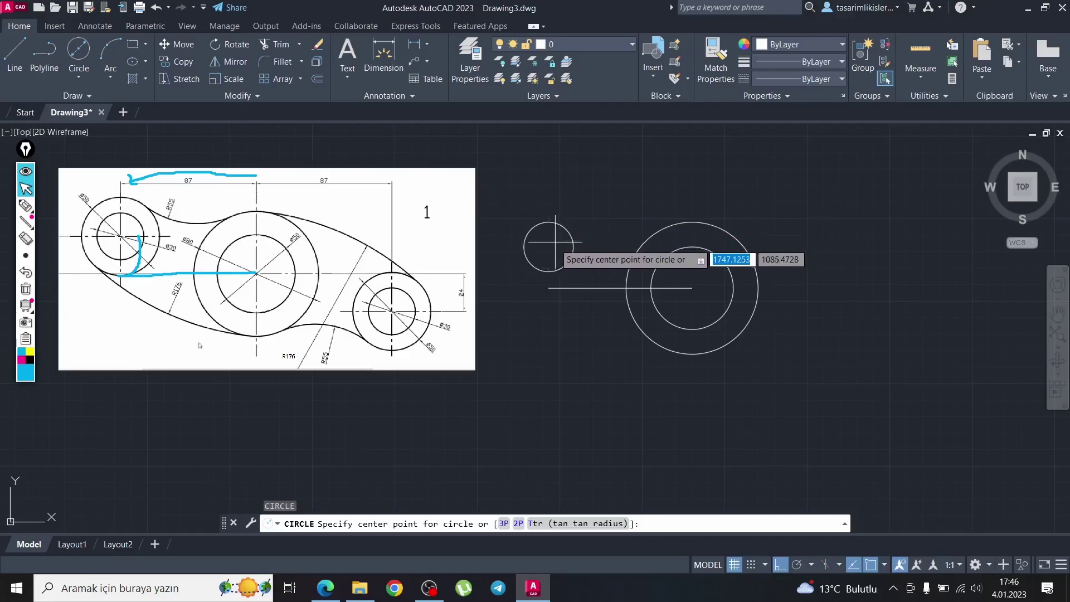
key("Escape")
key("Escape")
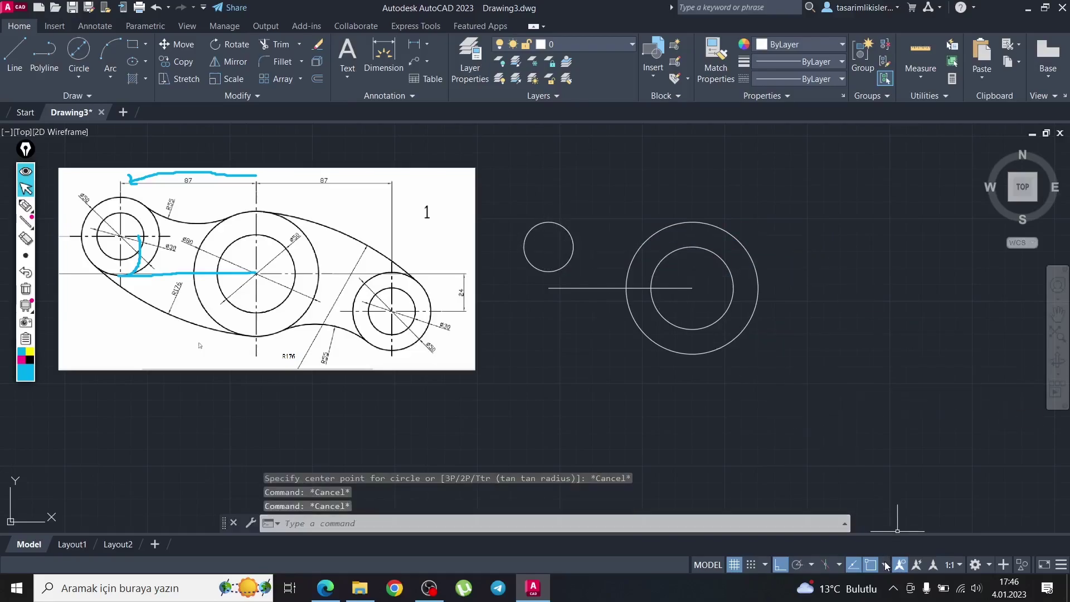
left_click(885, 564)
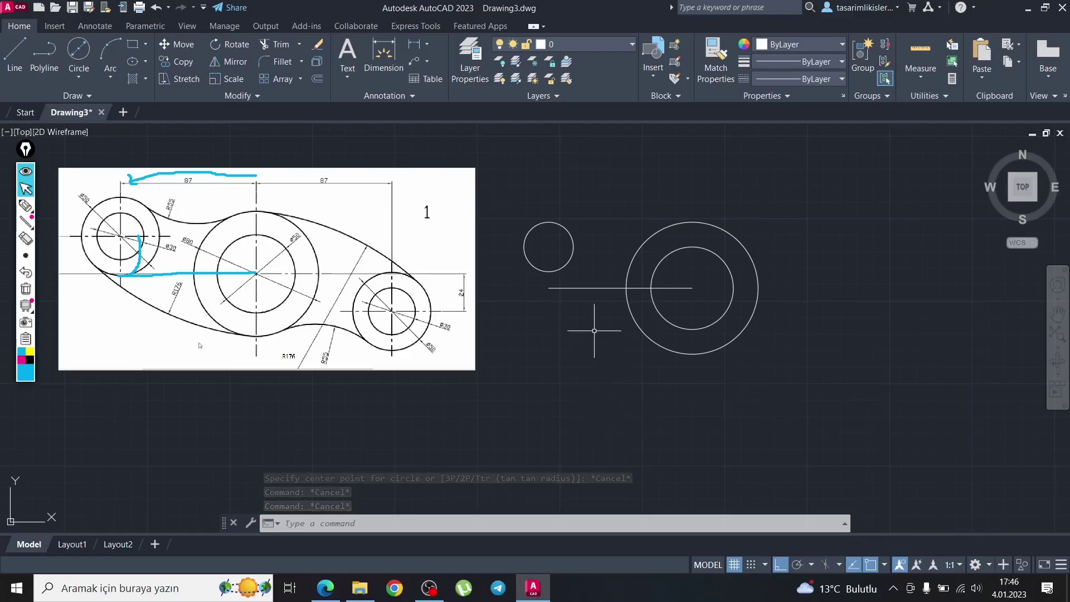
type("c")
key("Return")
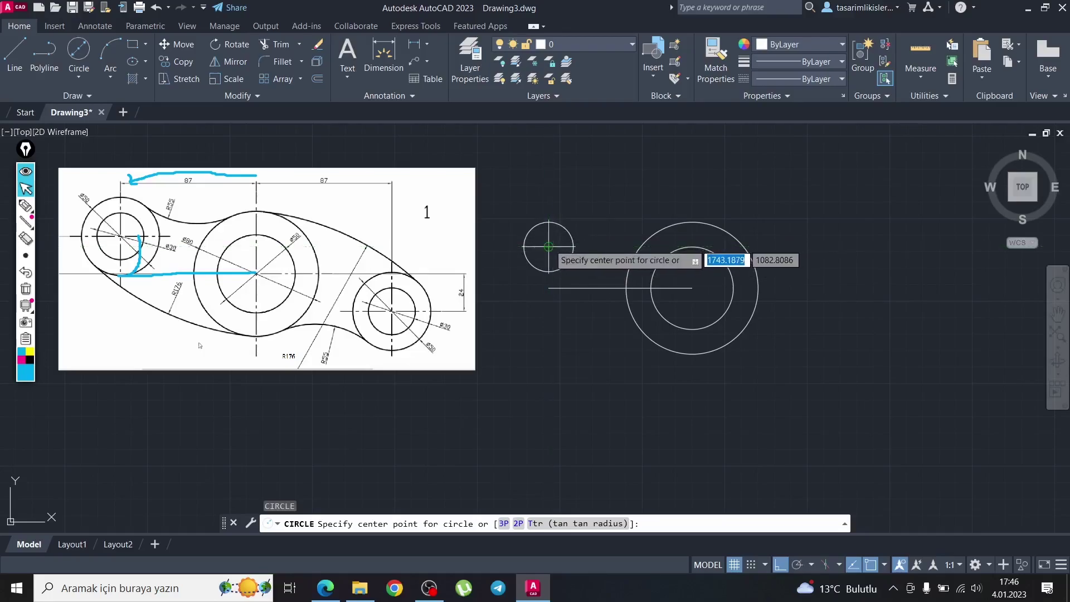
left_click(550, 246)
left_click(640, 155)
left_click(588, 186)
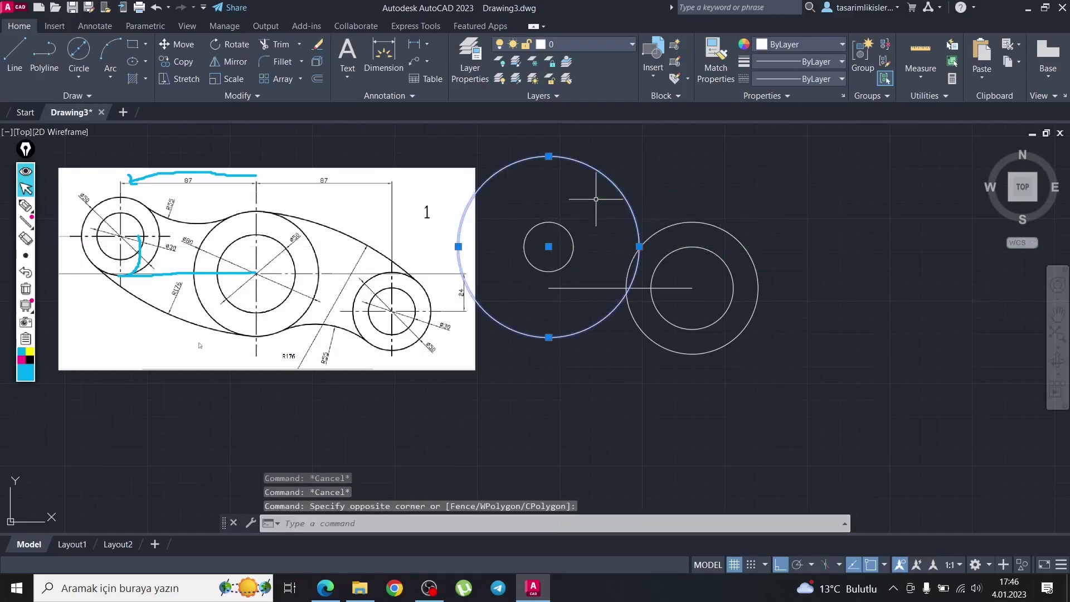
key("Delete")
key("ctrl+z")
key("ctrl+z")
key("ctrl+z")
key("ctrl+z")
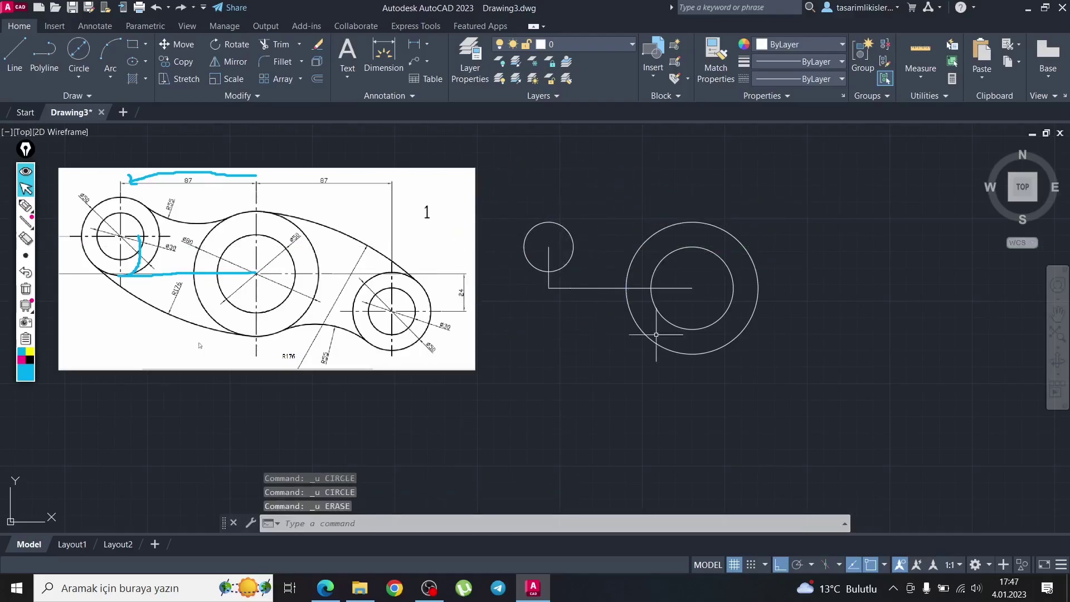
Step: Turn the Center object snap back on
key("Escape")
key("Escape")
left_click(884, 565)
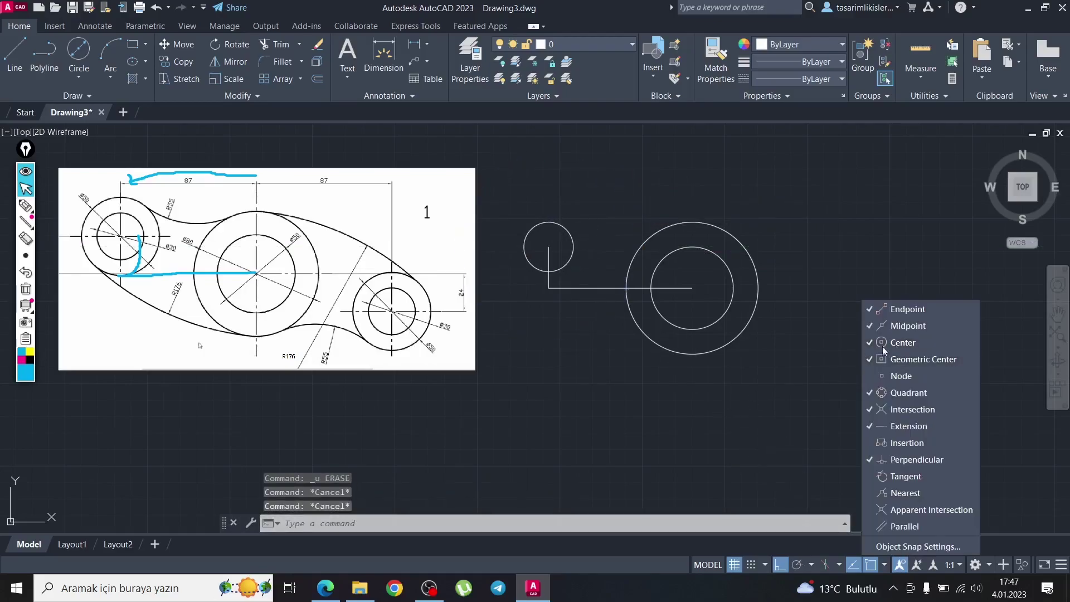
left_click(882, 344)
left_click(549, 223)
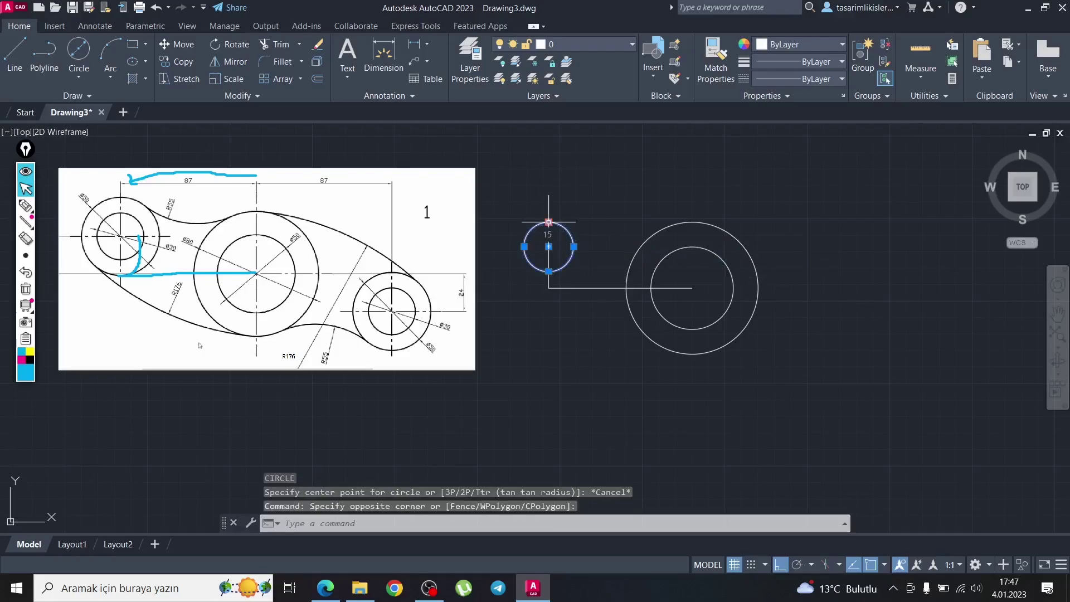
key("Escape")
key("Escape")
key("Escape")
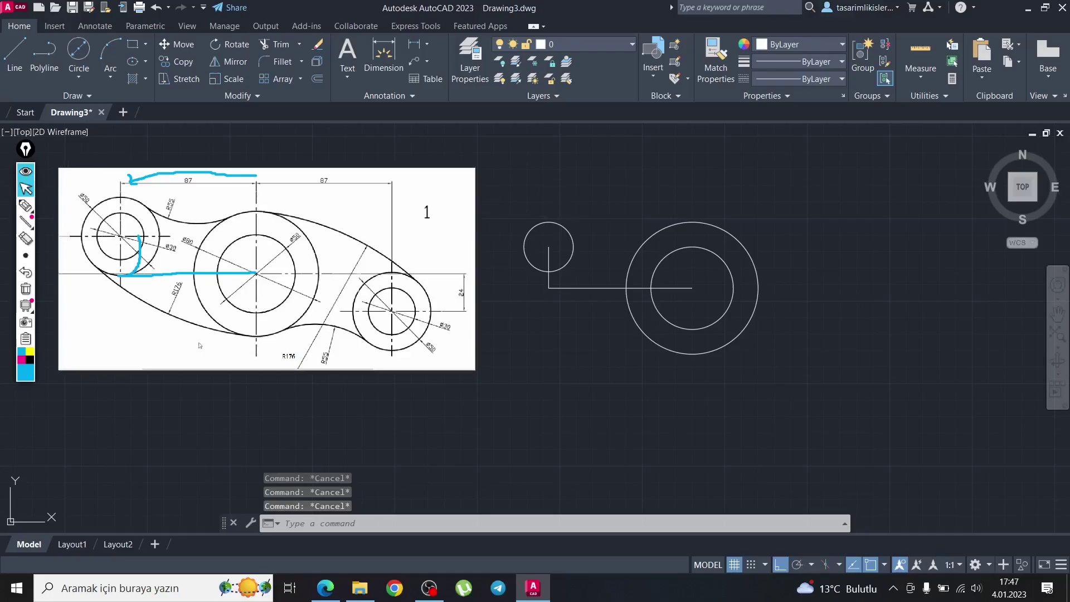
Step: Draw a radius-25 circle concentric with the small left circle
type("c")
key("Return")
left_click(549, 247)
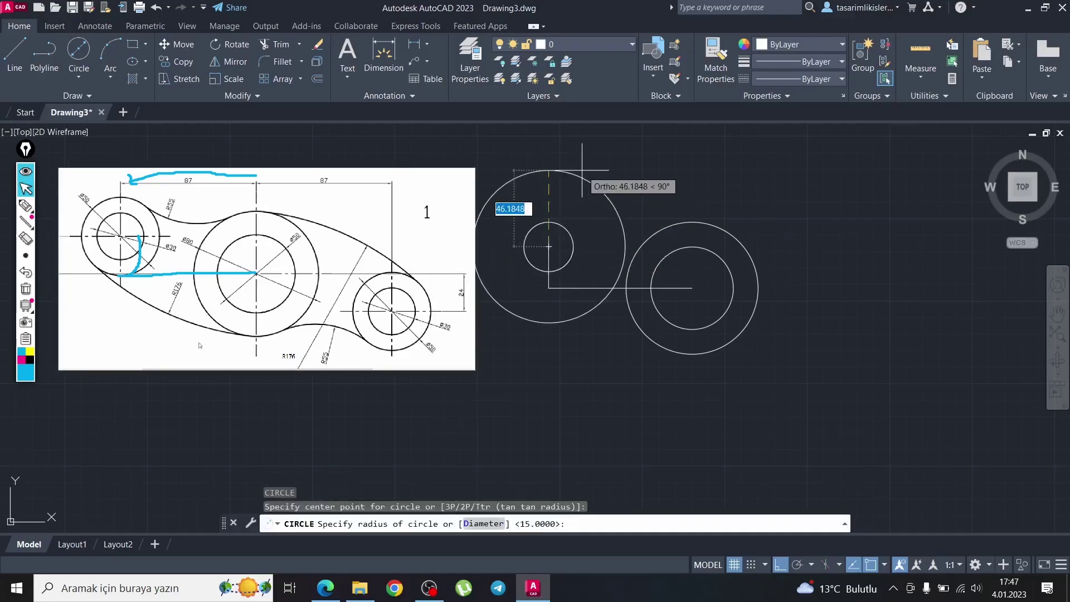
type("25")
key("Return")
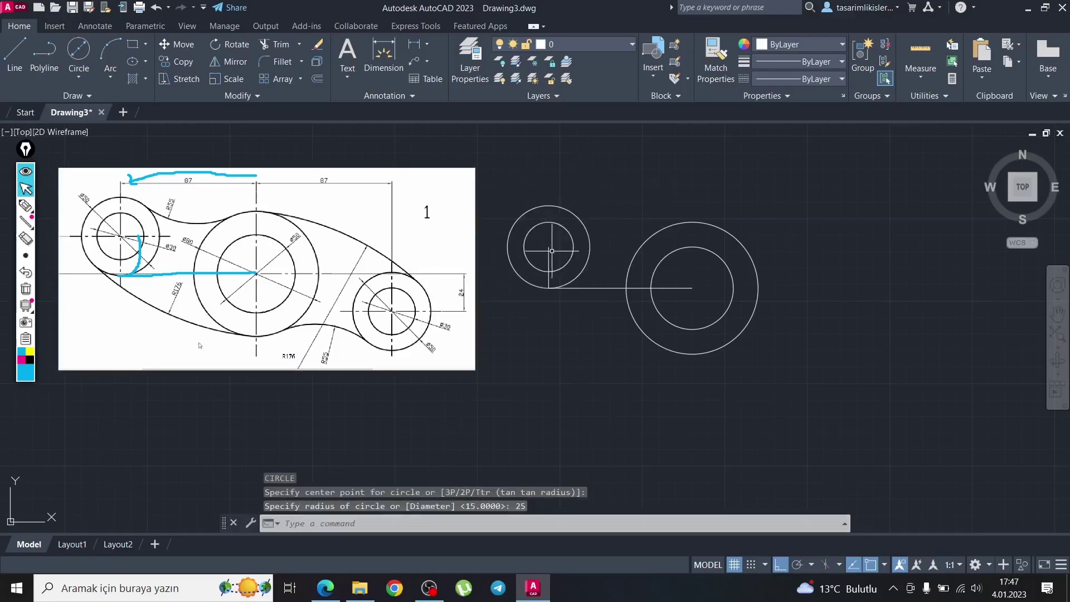
key("Escape")
key("Escape")
Step: Erase the vertical and horizontal construction lines, then mark the left circle on the reference
left_click(550, 268)
key("Delete")
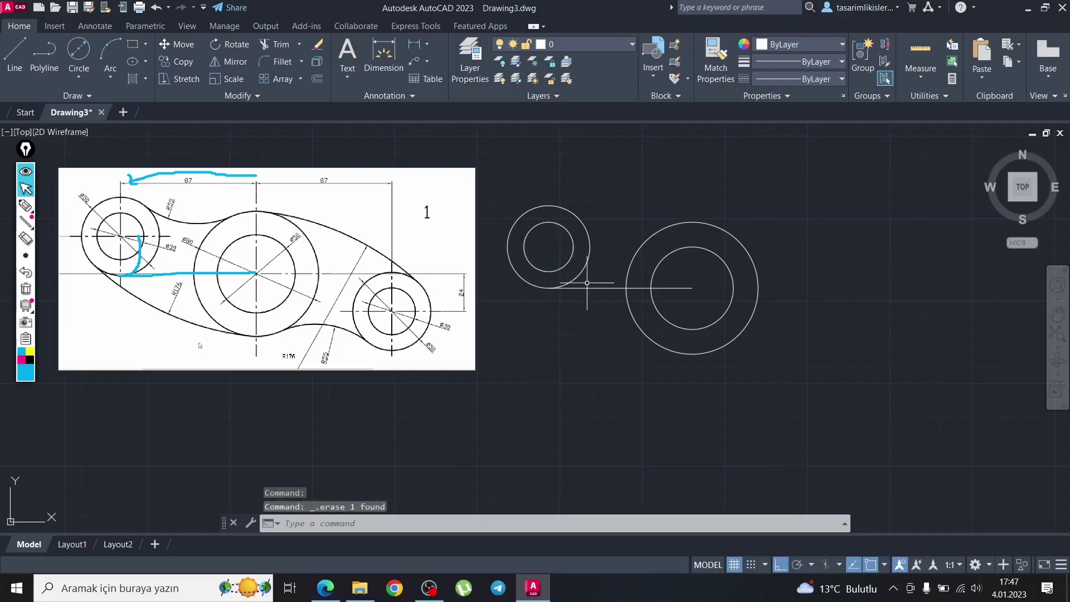
left_click_drag(598, 279, 584, 309)
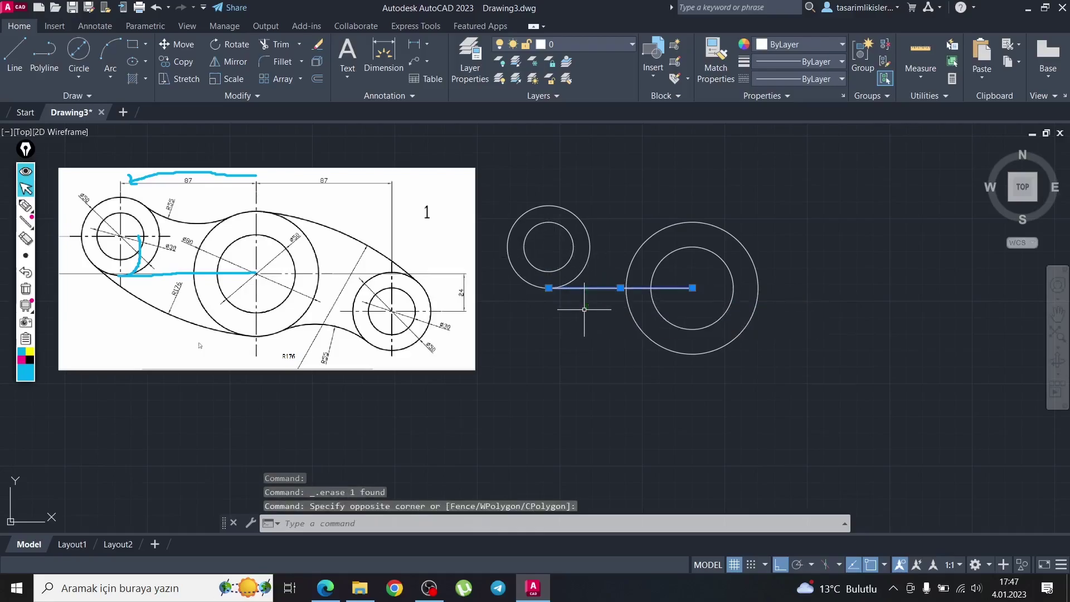
key("Delete")
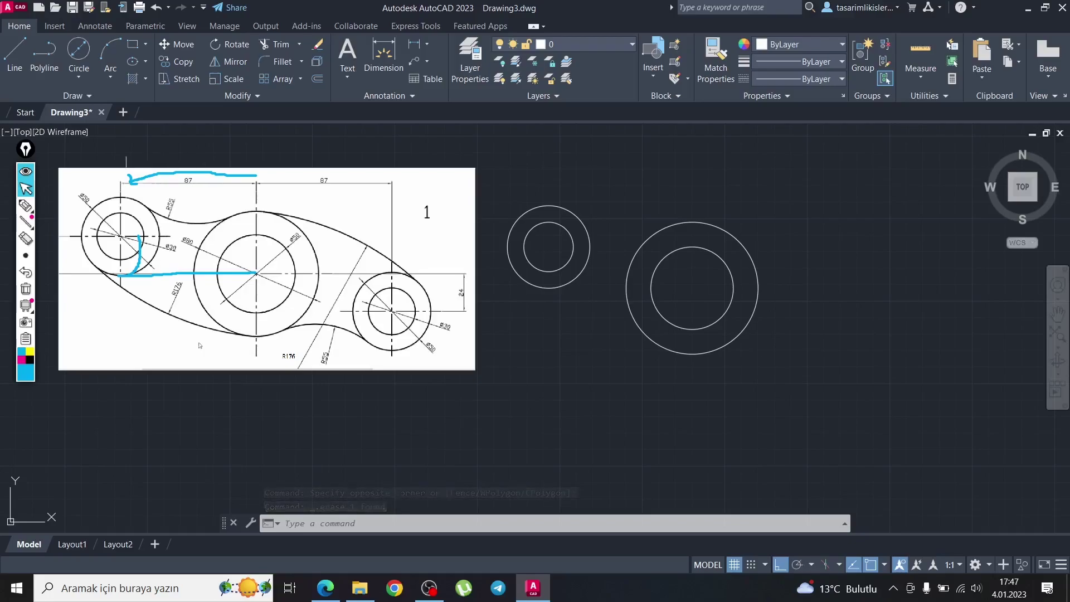
left_click(26, 205)
left_click_drag(142, 185, 153, 191)
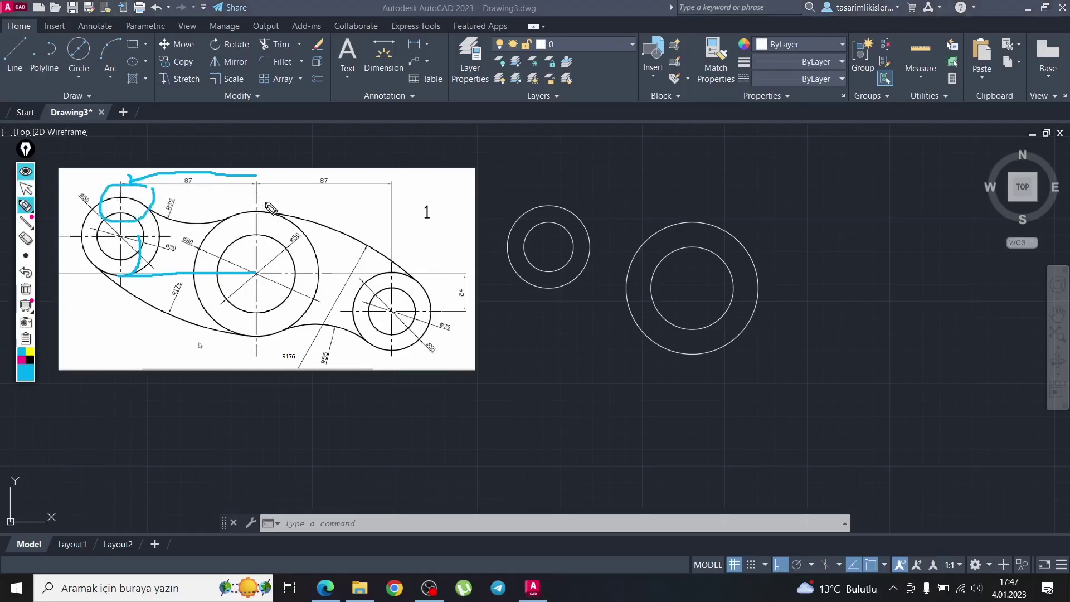
left_click_drag(271, 209, 276, 199)
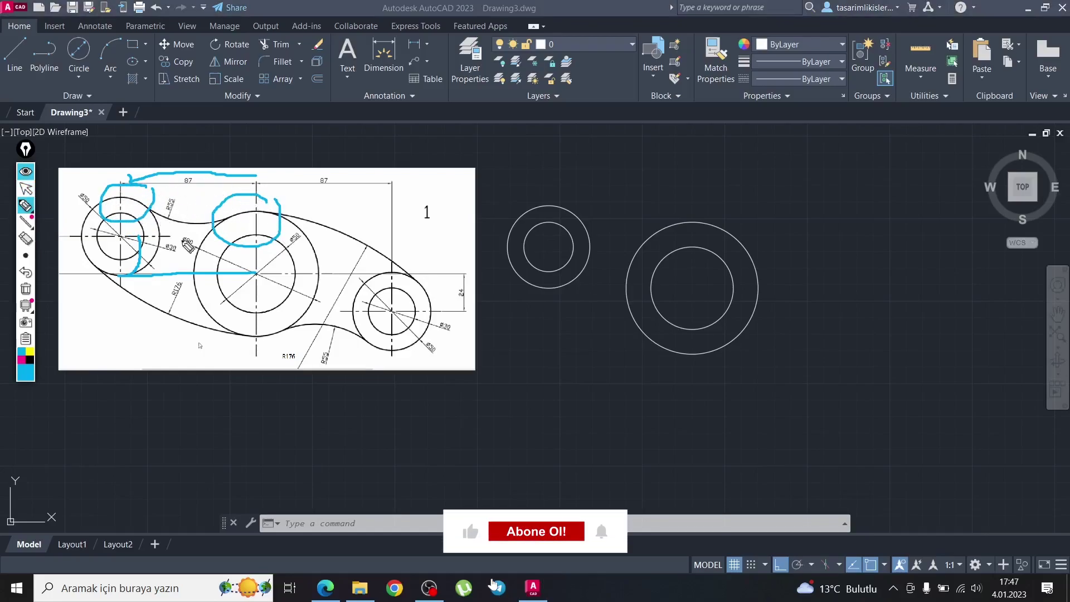
key("Escape")
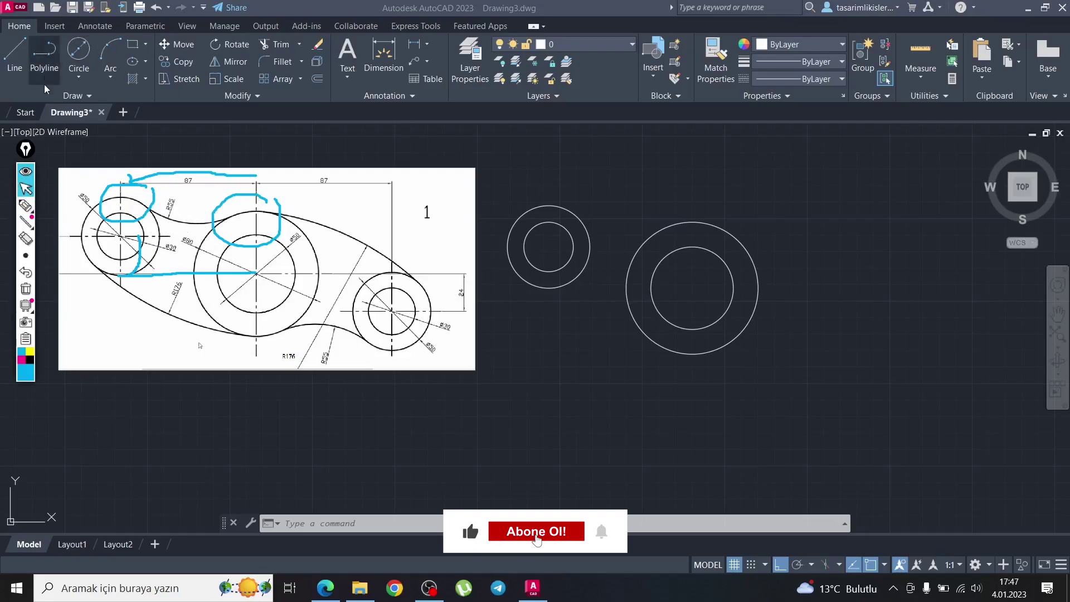
Step: Draw an R55 circle tangent to the left and middle outer circles
left_click(81, 79)
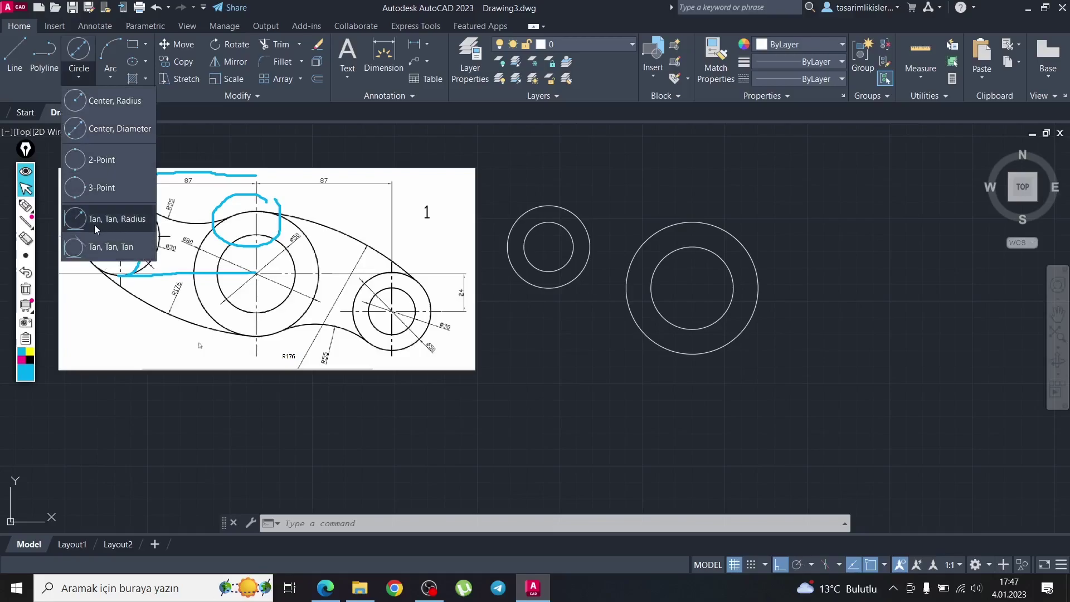
left_click(123, 220)
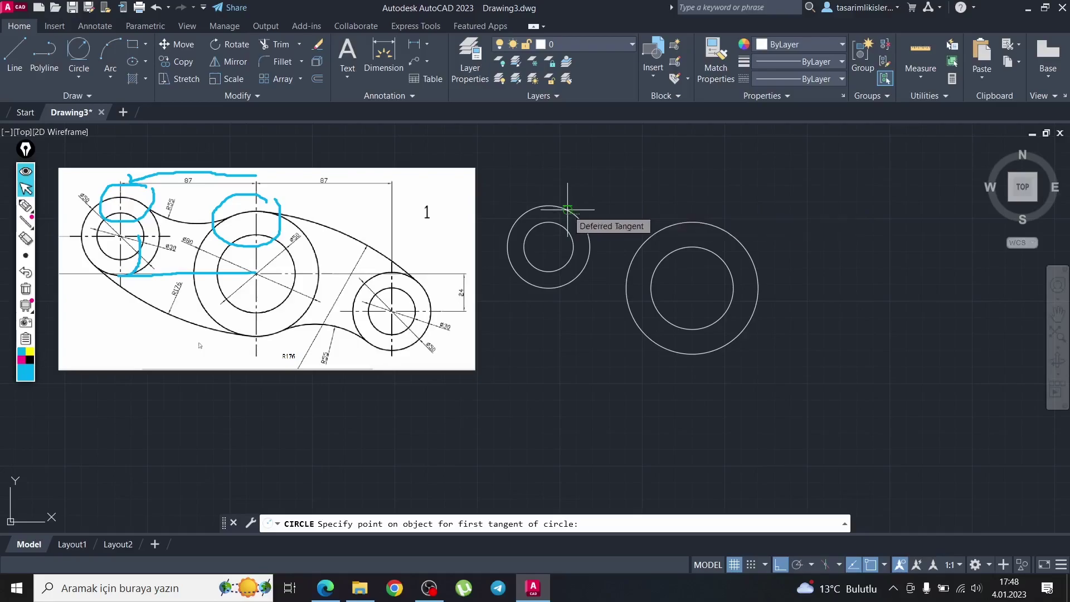
left_click(567, 210)
left_click(668, 221)
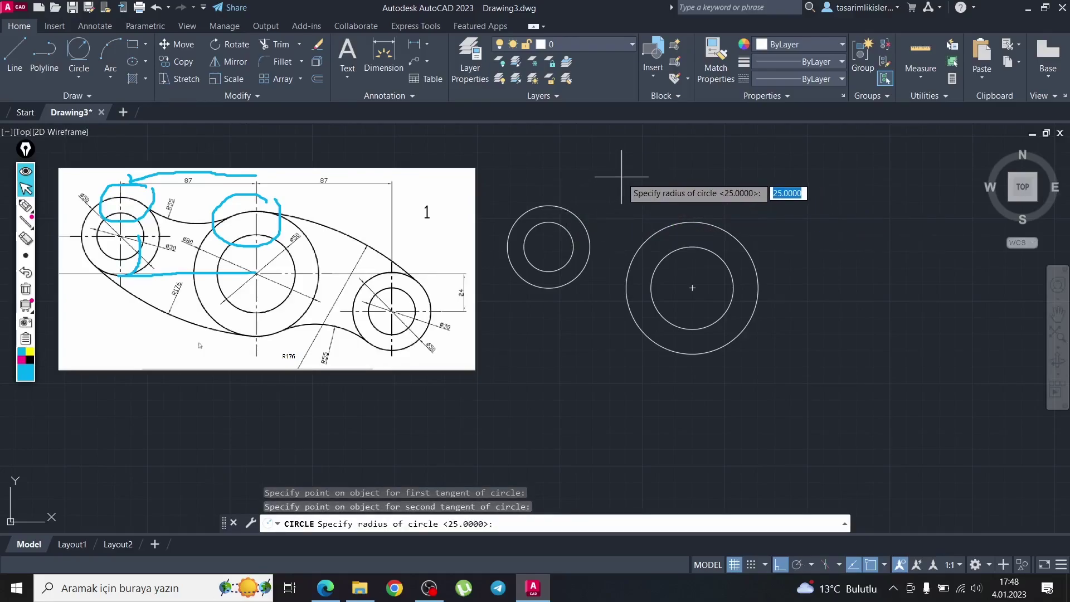
type("55")
key("Return")
type("T")
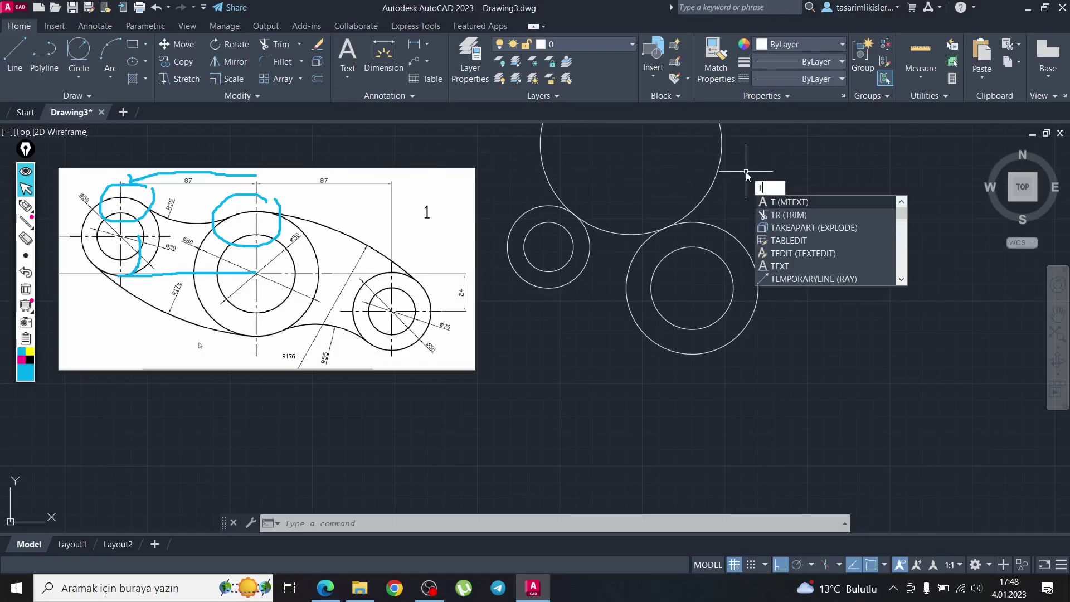
Step: Trim the R55 circle down to the arc bridging the left and middle outer circles
type("R")
left_click(789, 202)
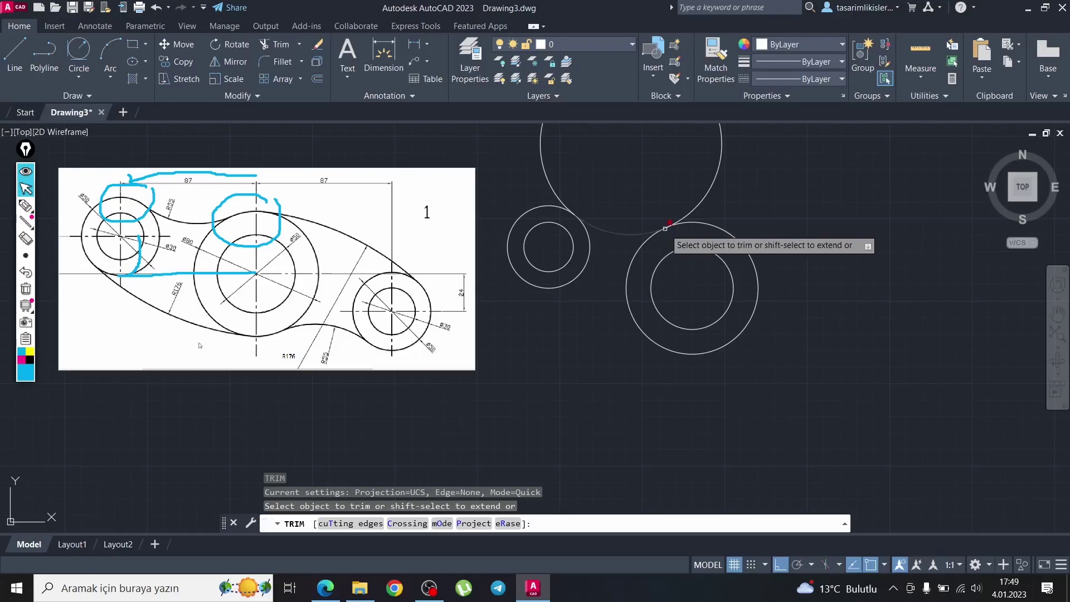
left_click(708, 196)
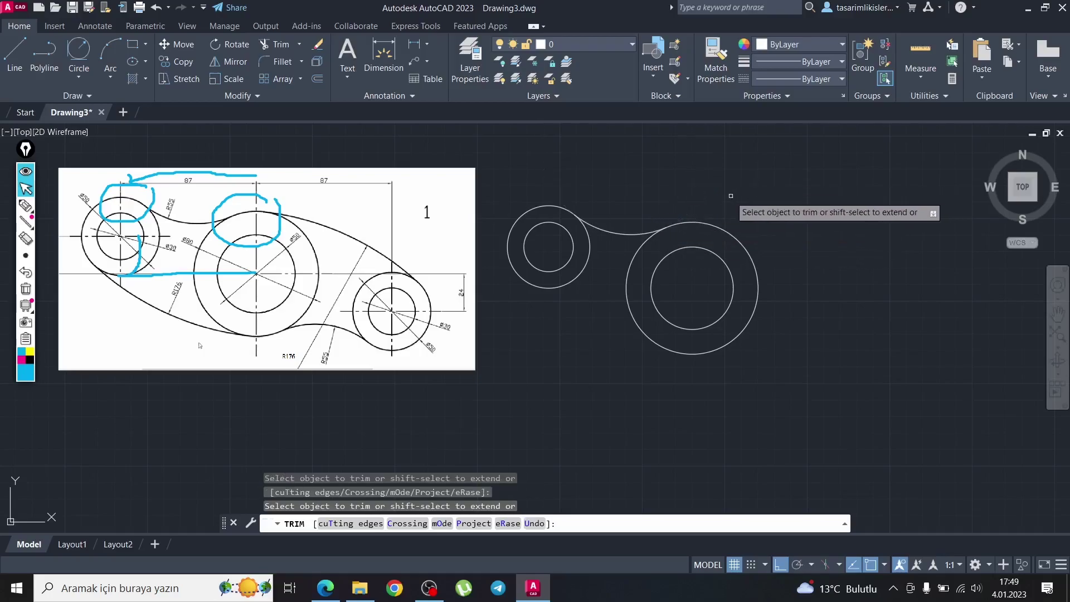
key("Escape")
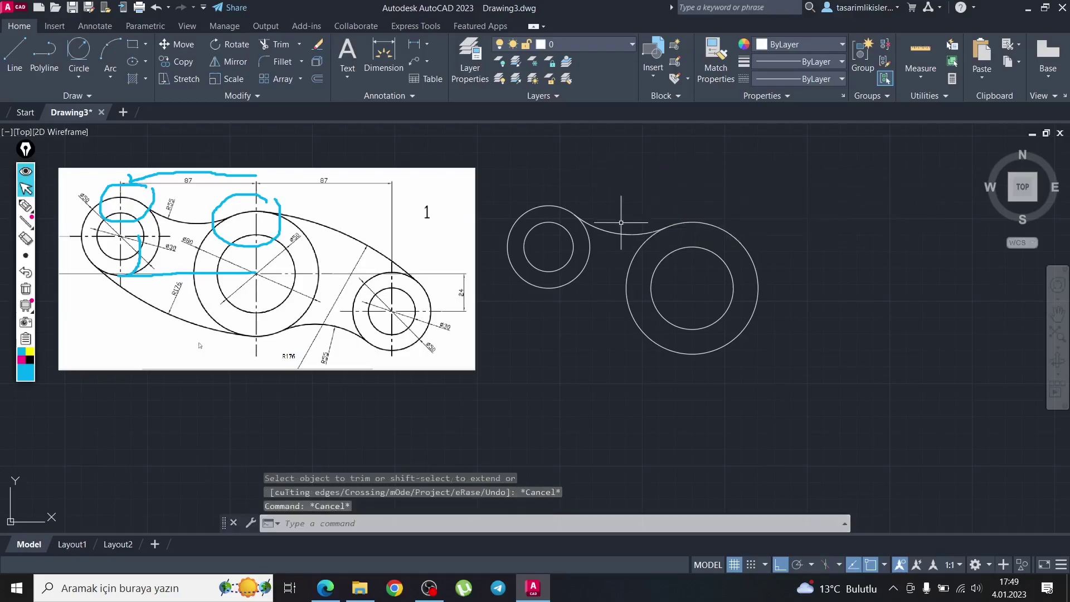
key("Escape")
left_click(621, 227)
key("Escape")
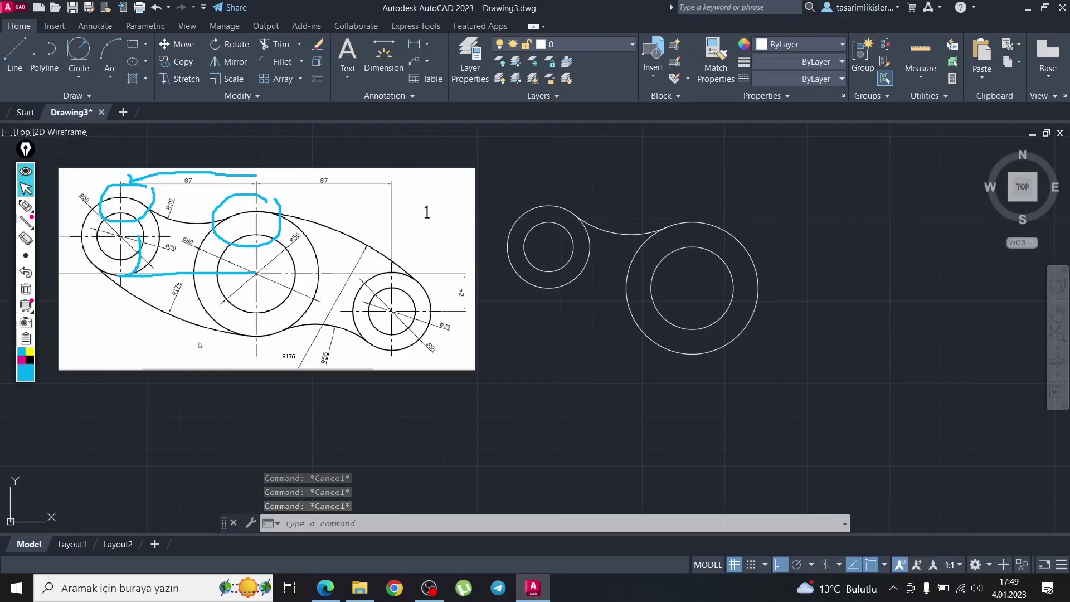
left_click(78, 78)
left_click(106, 218)
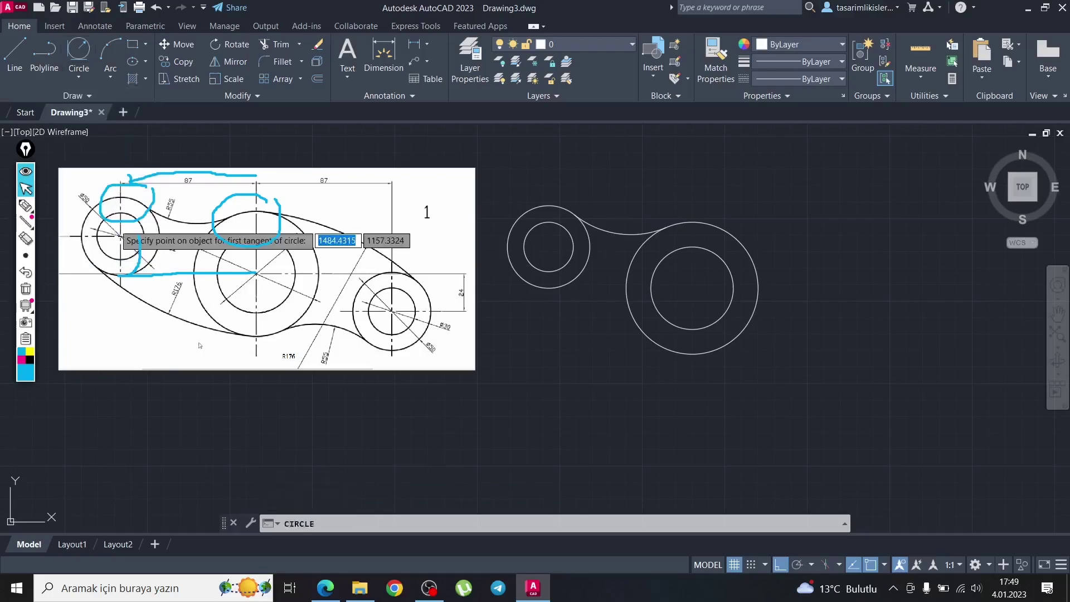
left_click(522, 282)
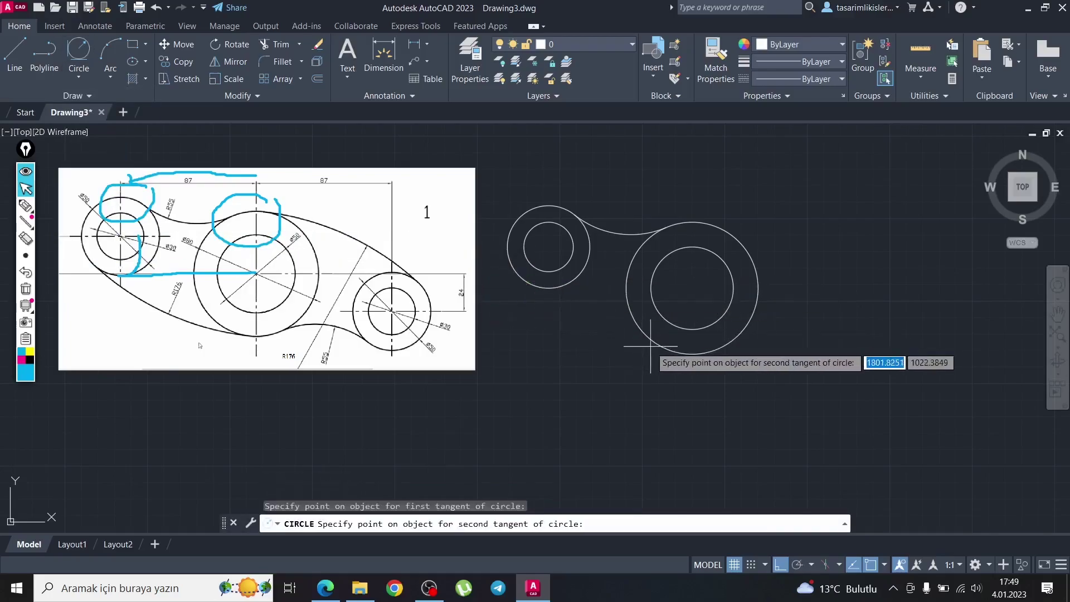
left_click(654, 346)
type("1")
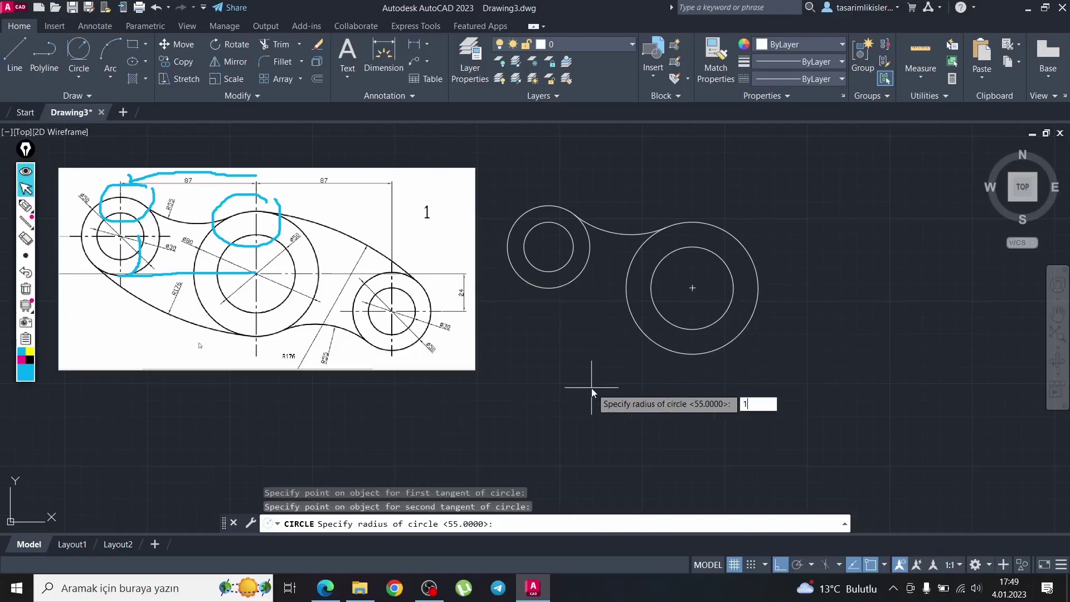
type("76")
key("Return")
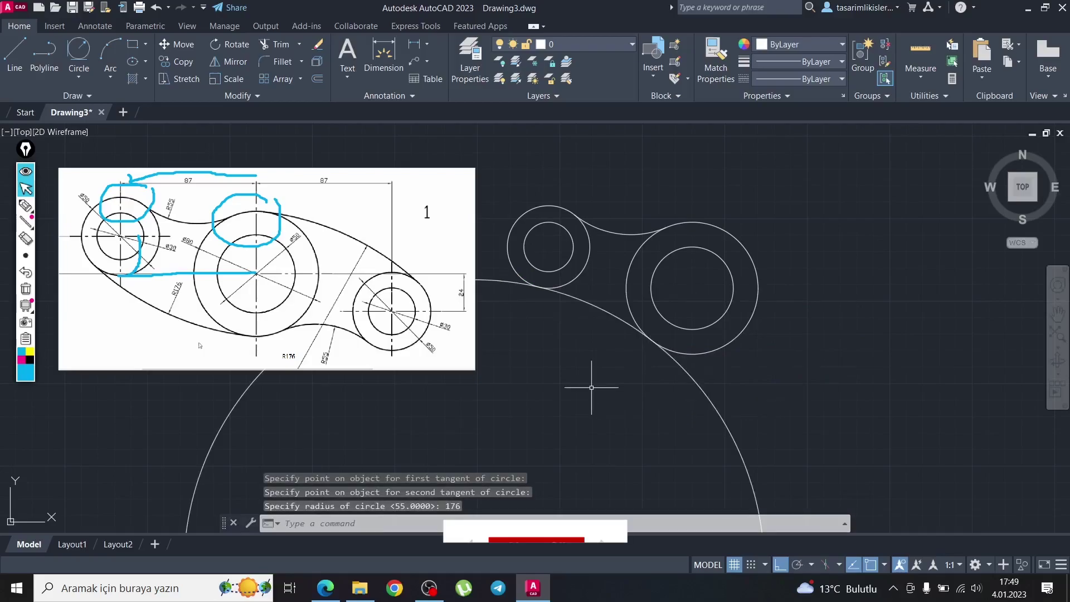
left_click(588, 382)
key("Escape")
key("Escape")
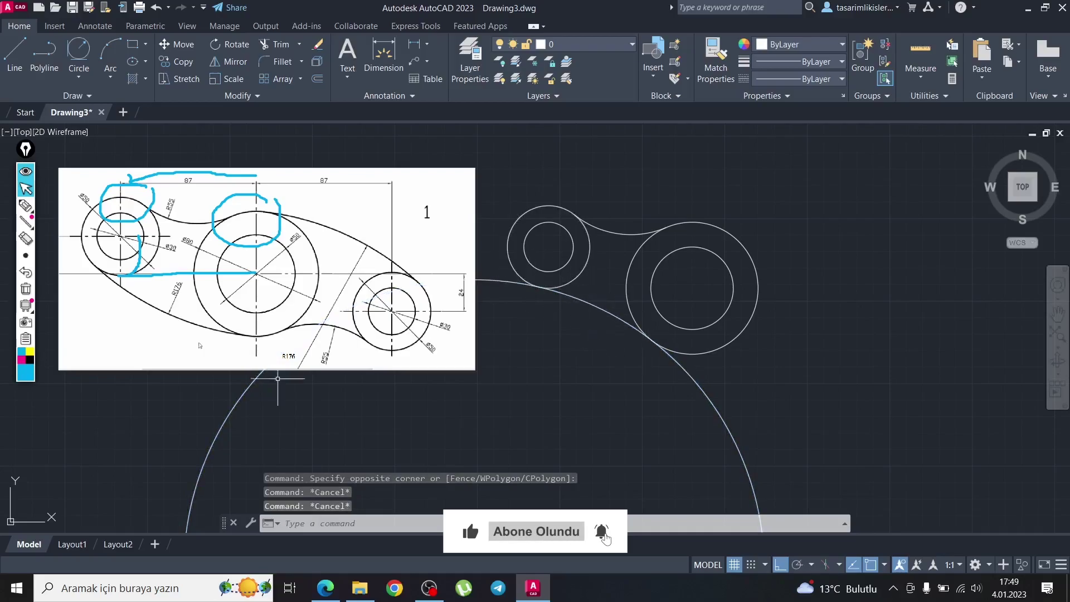
left_click(750, 393)
left_click(708, 432)
key("Delete")
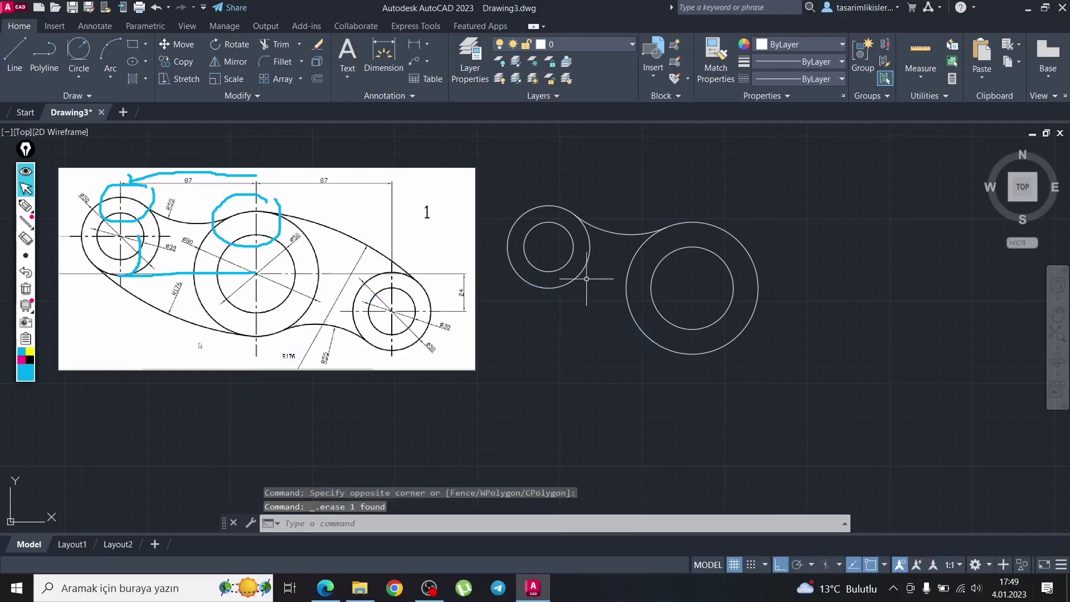
Step: Highlight the lower edge of the reference drawing with the on-screen marker
left_click(25, 205)
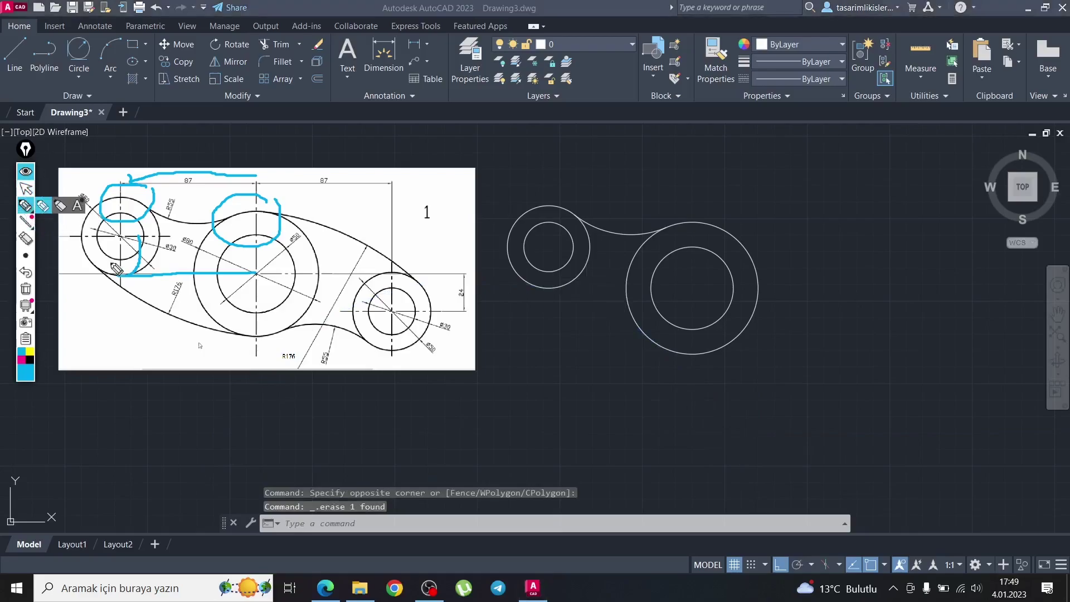
left_click_drag(109, 276, 262, 357)
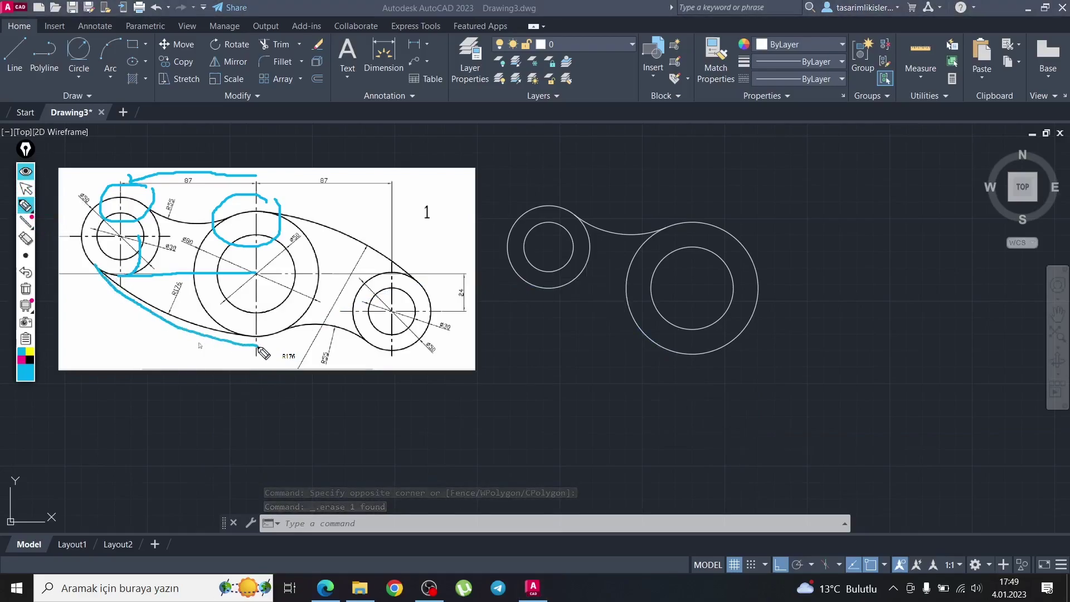
key("Escape")
key("Escape")
Step: Draw an R176 circle tangent beneath the left and middle outer circles
left_click(81, 81)
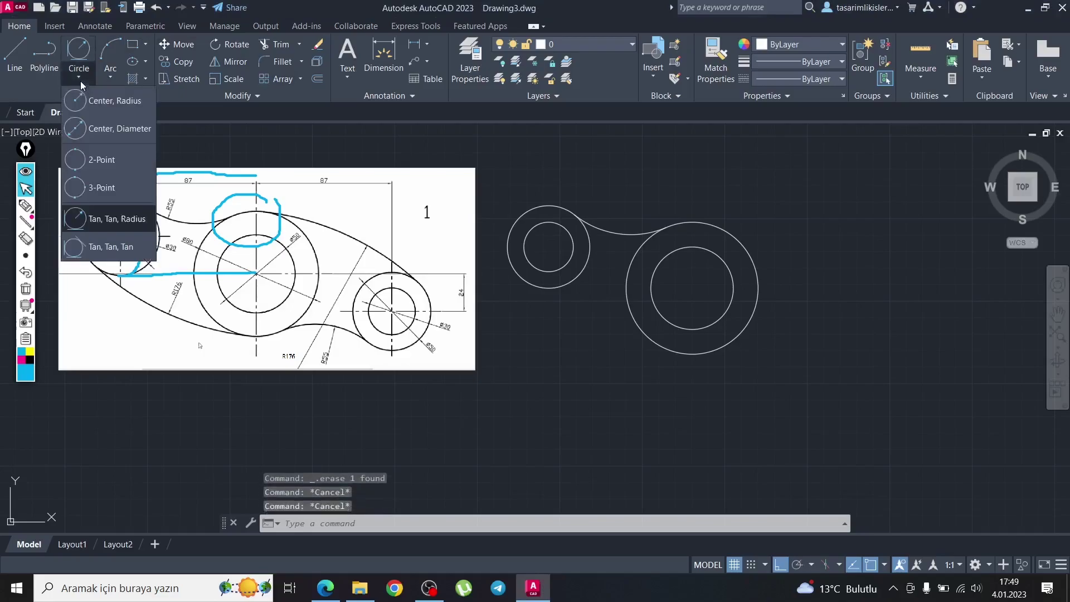
left_click(121, 218)
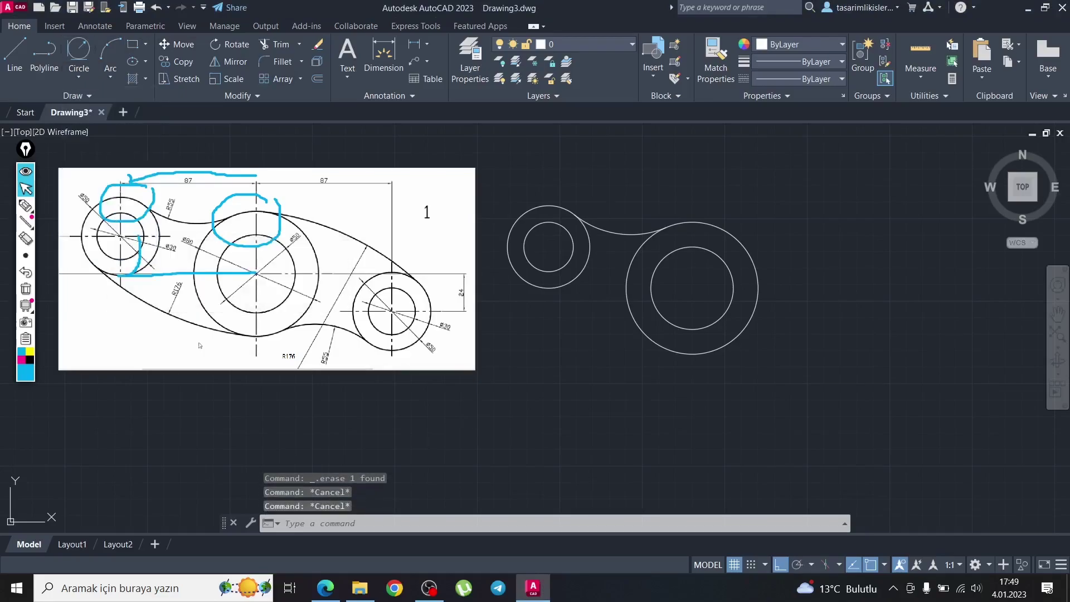
left_click(508, 234)
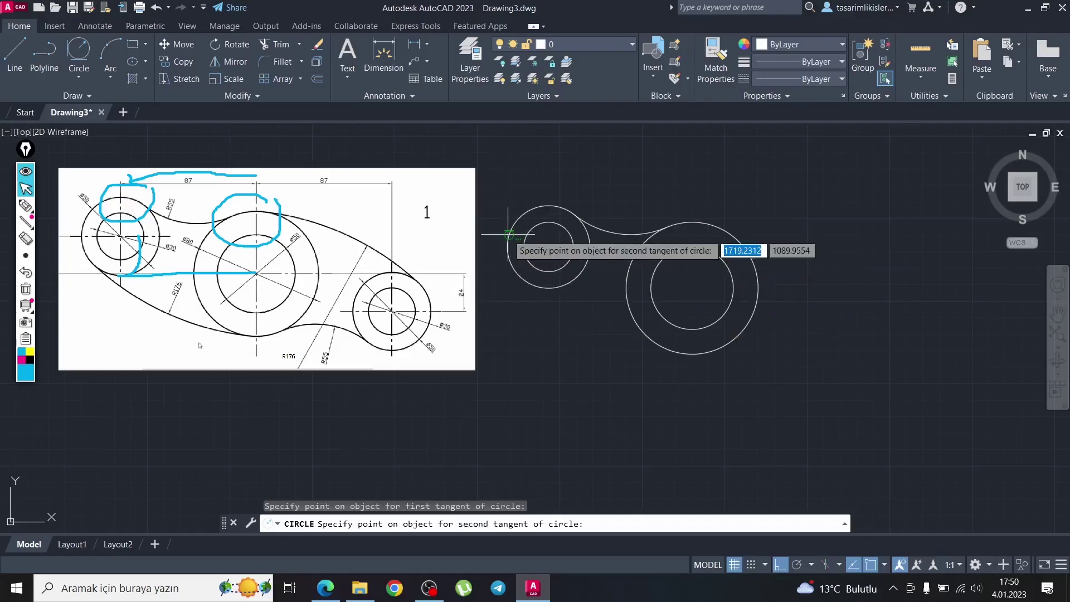
left_click(757, 305)
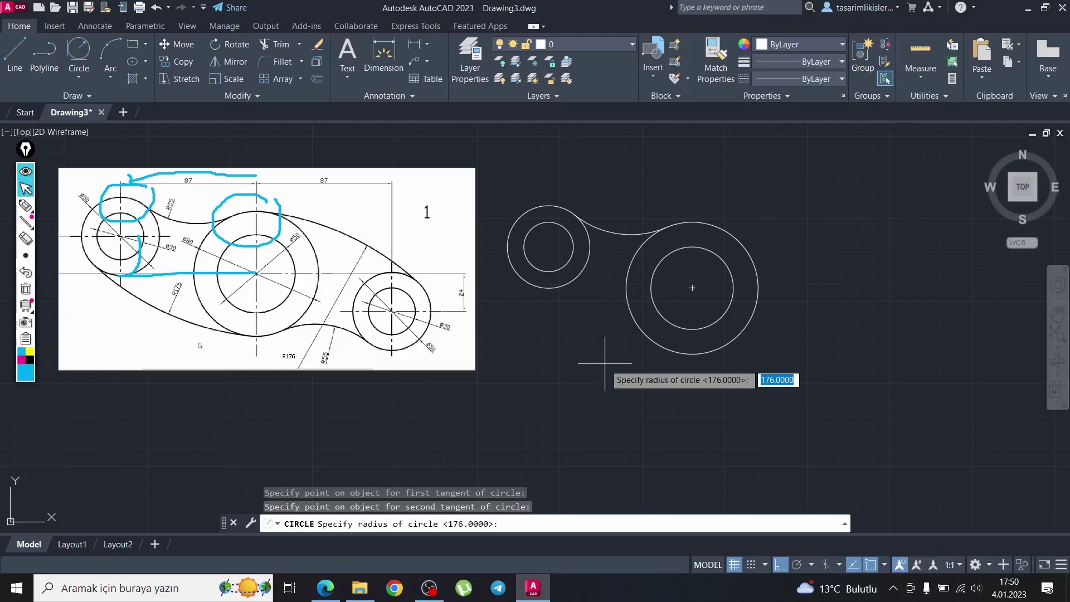
key("Return")
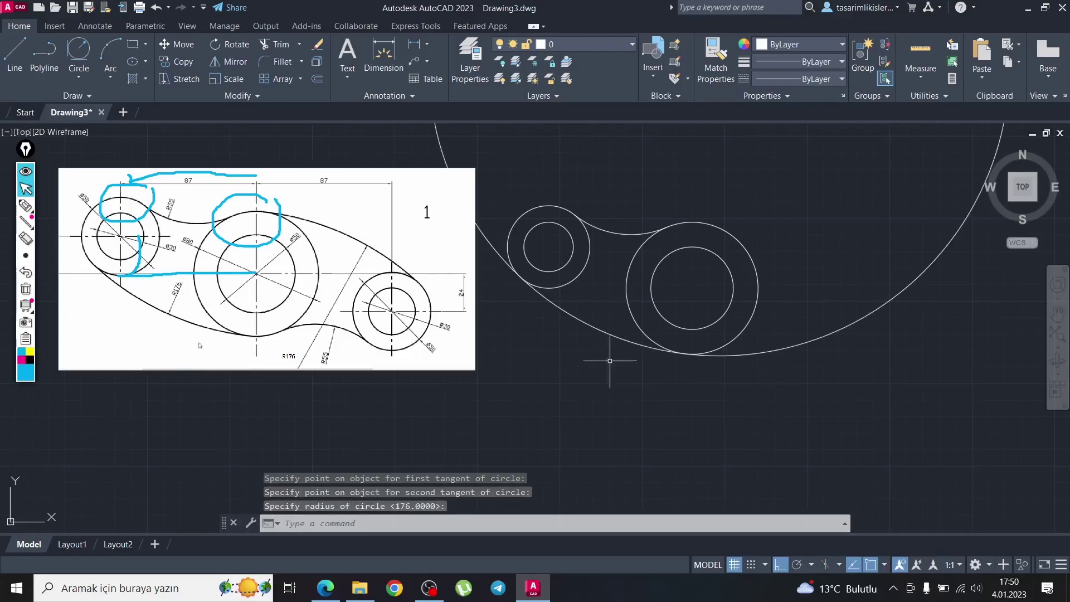
type("TR")
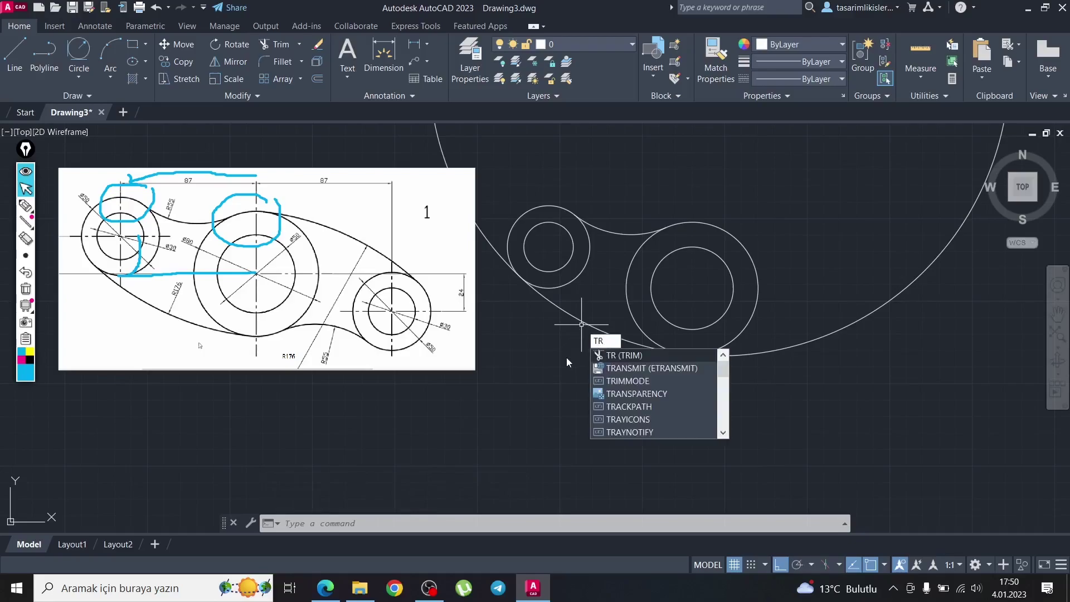
key("Return")
left_click(830, 334)
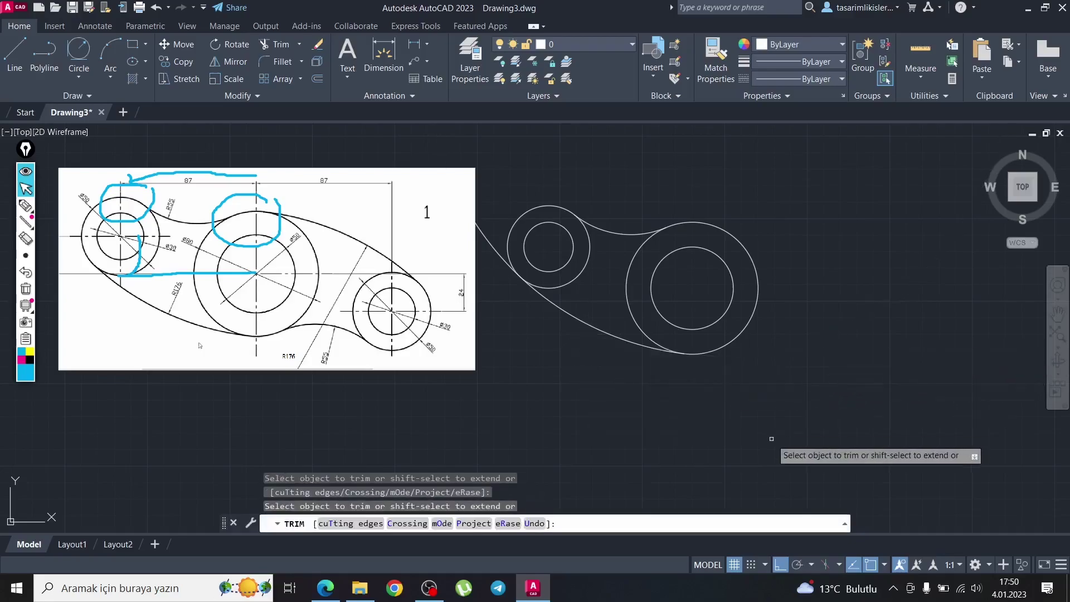
left_click(493, 246)
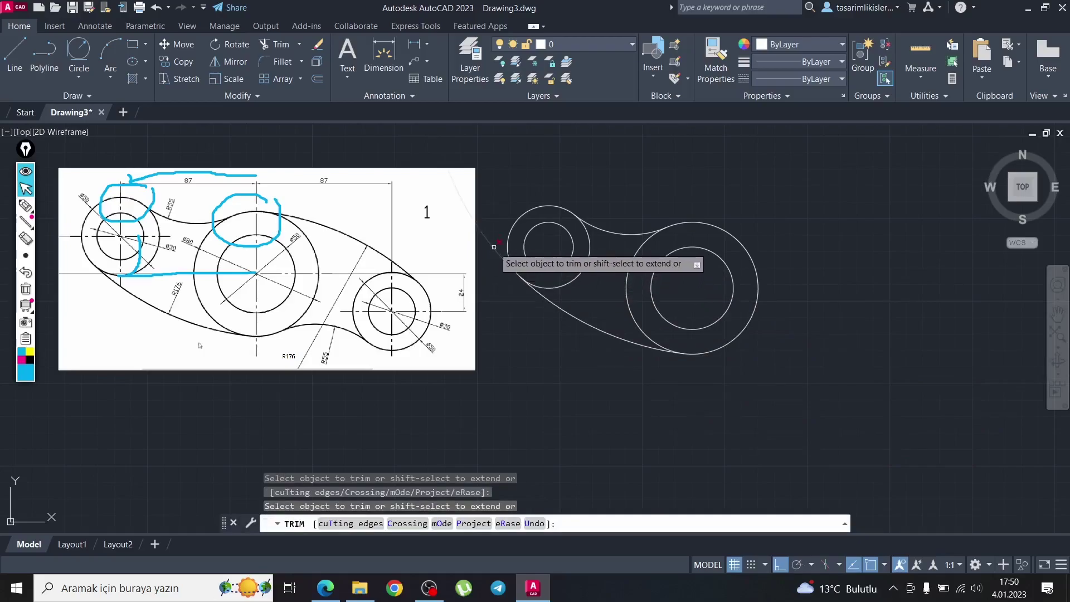
key("Escape")
key("Escape")
left_click_drag(608, 312, 567, 335)
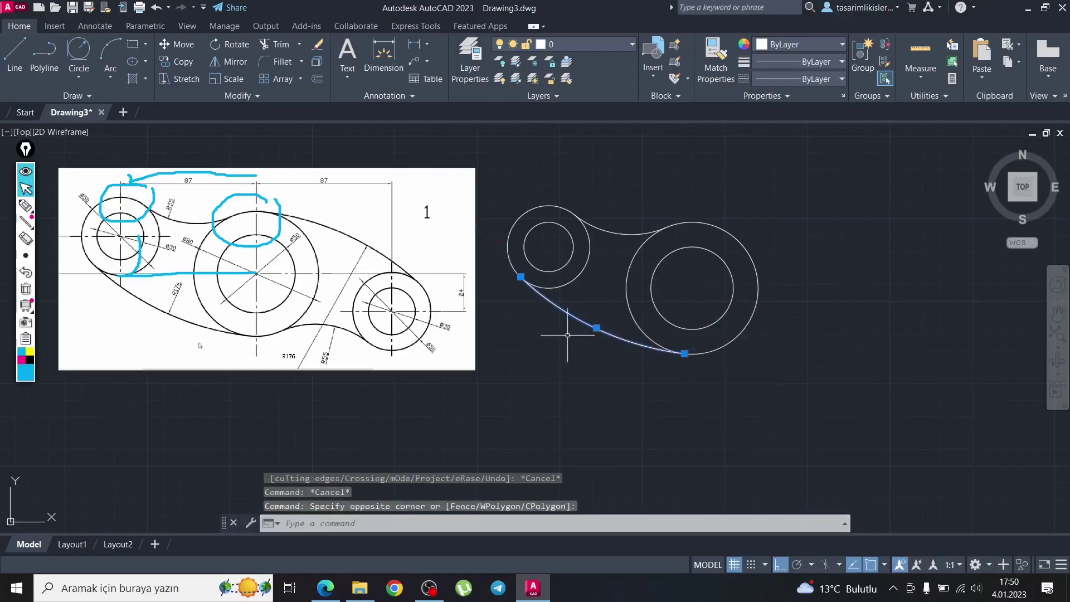
key("Escape")
left_click(25, 239)
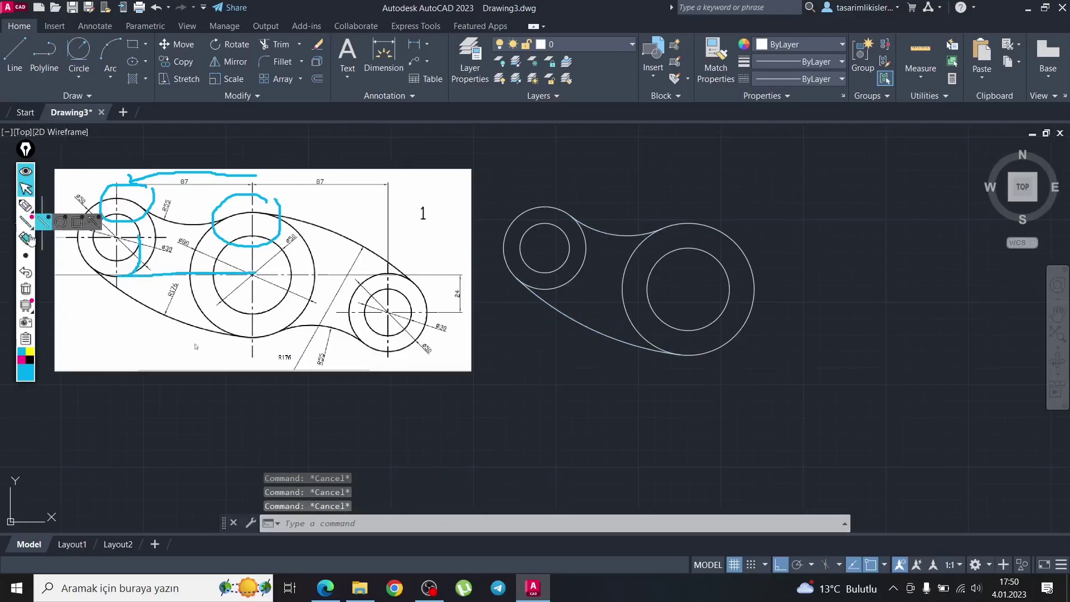
mouse_move(109, 233)
left_mouse_down()
mouse_move(190, 279)
mouse_move(170, 191)
left_mouse_up()
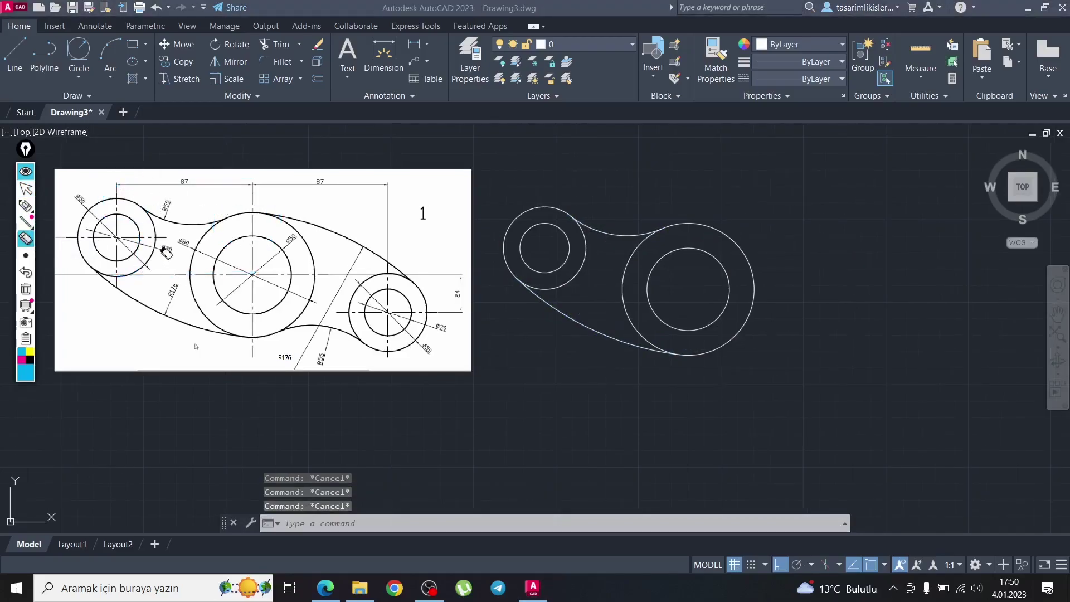
left_click(26, 189)
scroll(90, 296, "up", 2)
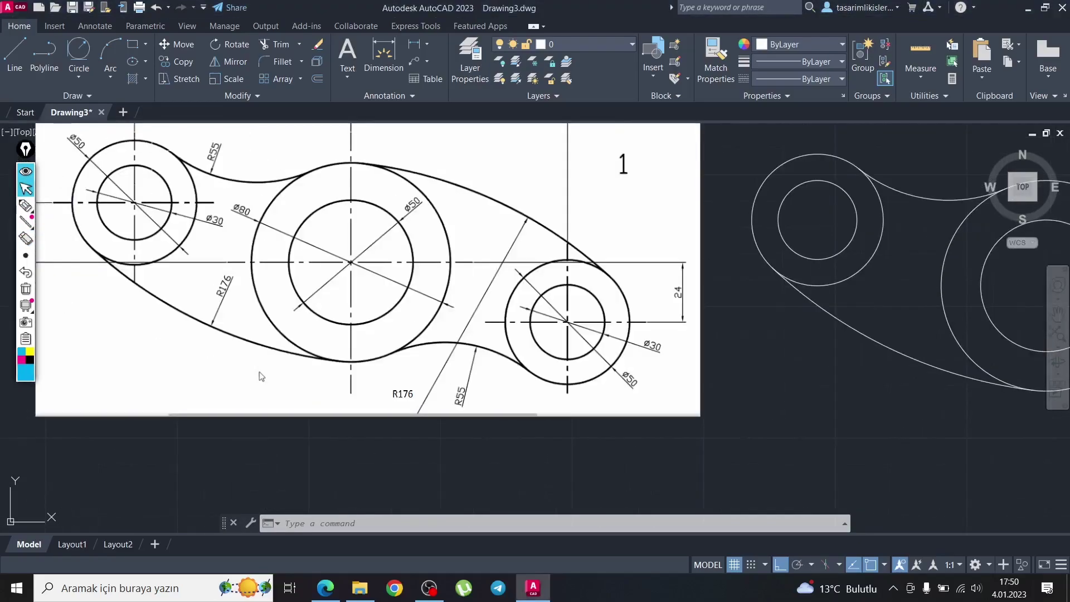
scroll(691, 327, "up", 3)
scroll(691, 327, "up", 2)
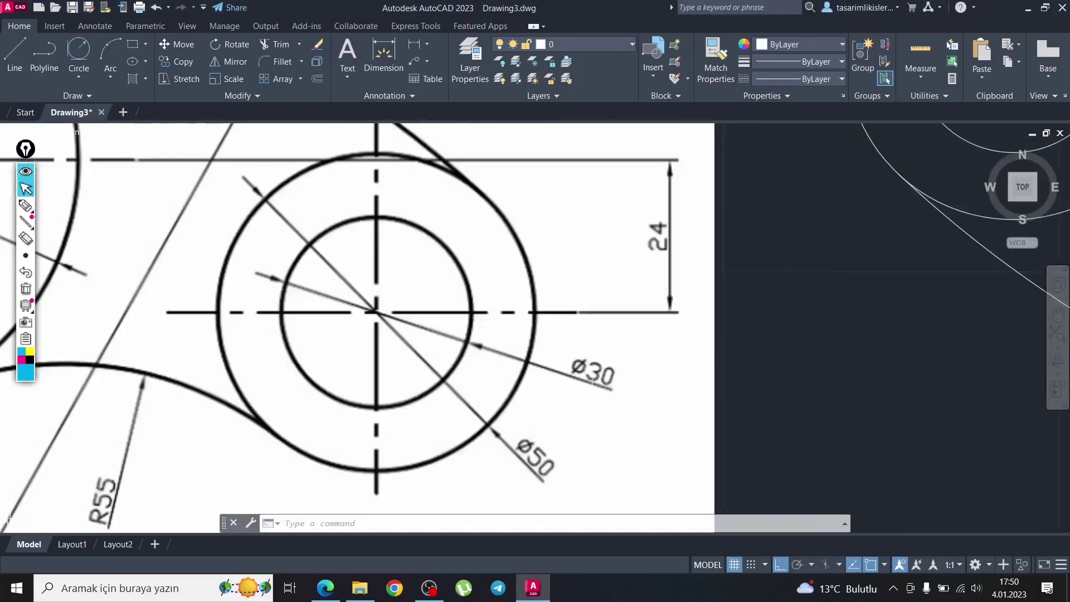
scroll(592, 381, "down", 6)
scroll(621, 387, "up", 1)
scroll(271, 287, "up", 2)
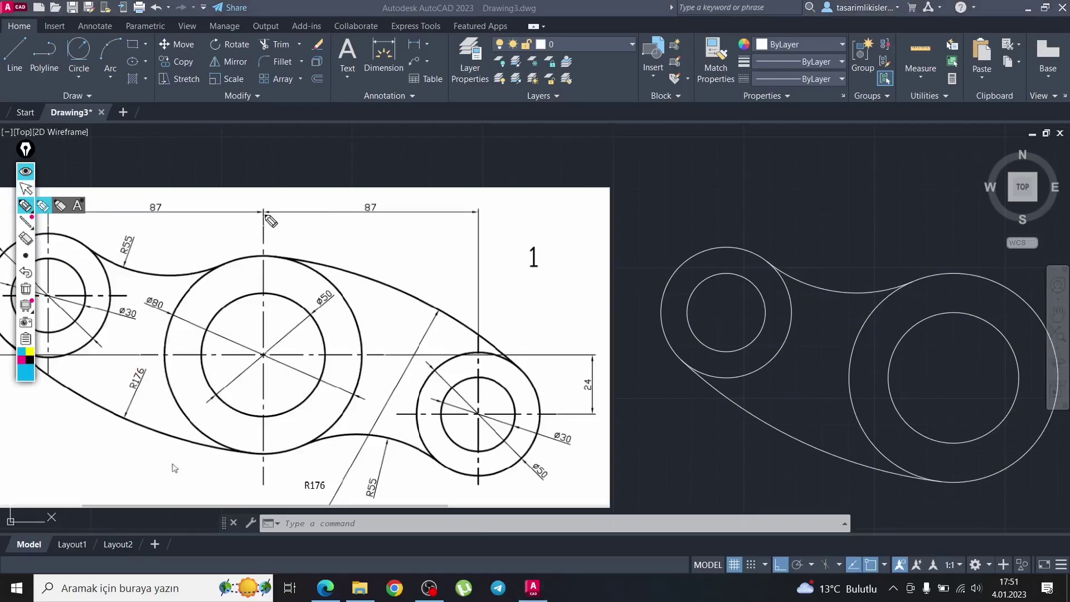
left_click(265, 354)
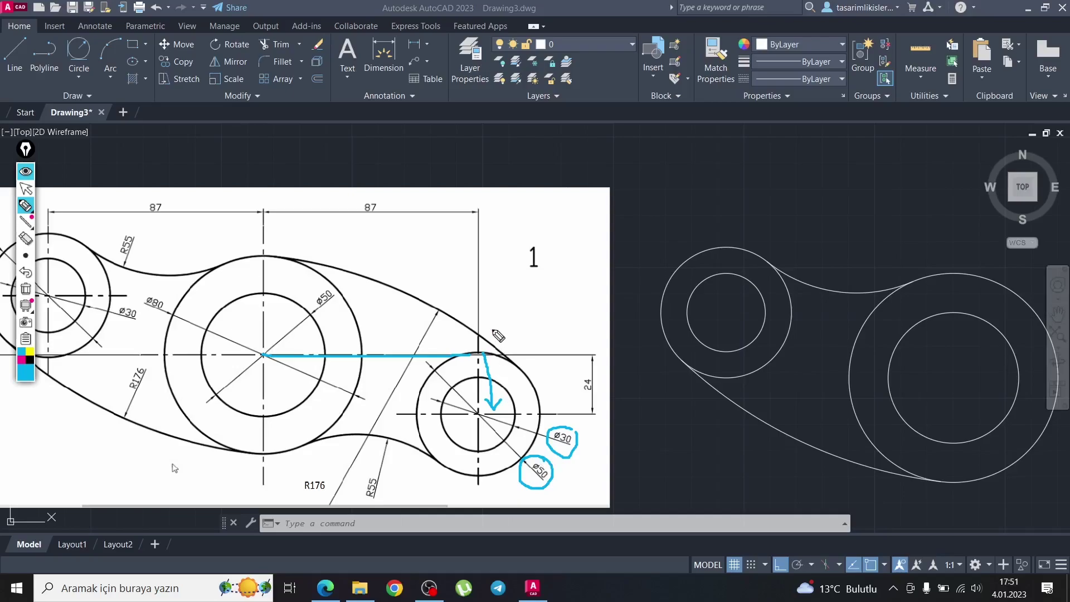
left_click(25, 238)
mouse_move(486, 373)
left_mouse_down()
mouse_move(524, 385)
mouse_move(535, 474)
left_mouse_up()
left_click(26, 188)
middle_click_drag(903, 428, 717, 369)
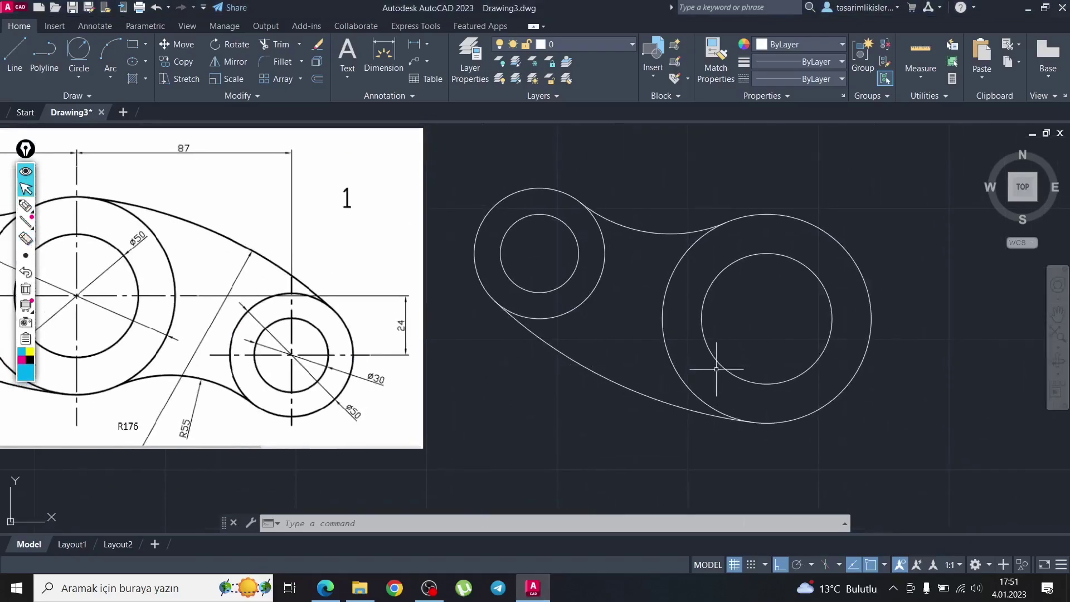
Step: Draw a guide line from the large circle's centre 87 units right, then 24 units down
type("l")
key("Return")
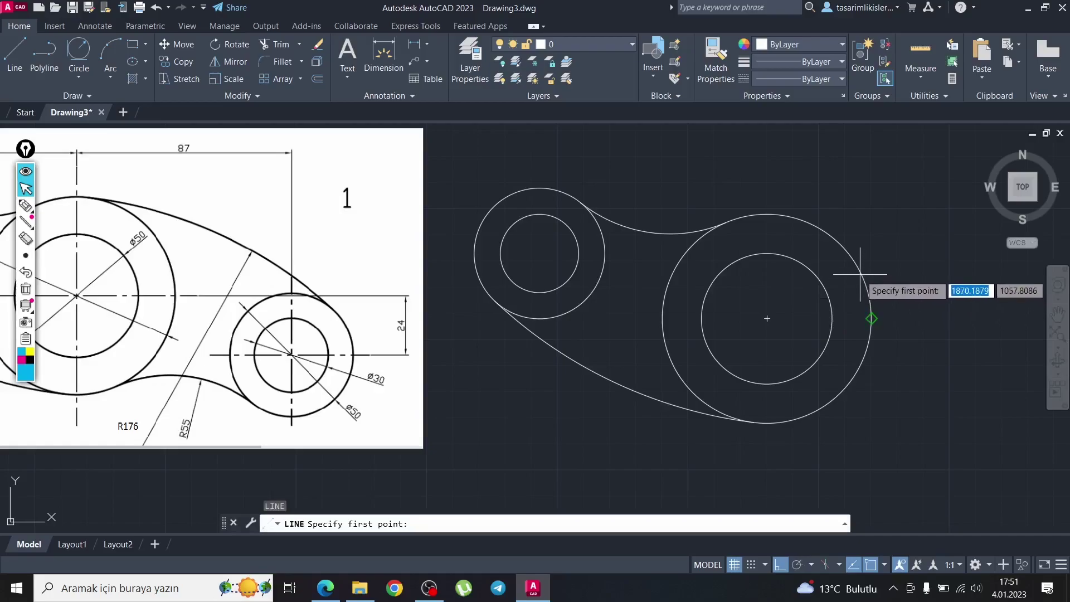
left_click(767, 318)
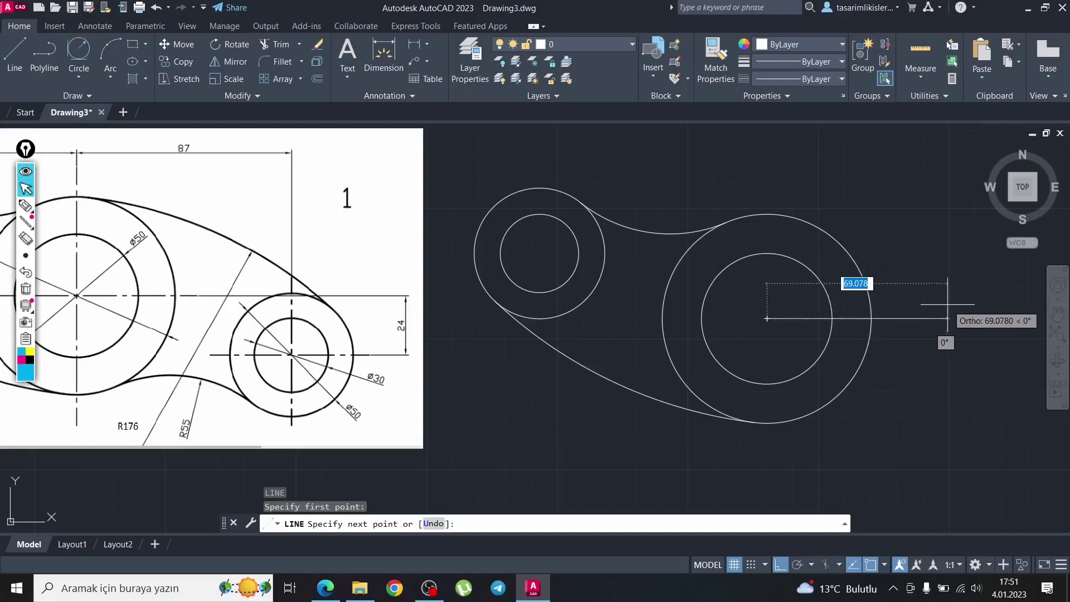
type("87")
key("Return")
middle_click_drag(1009, 334, 977, 329)
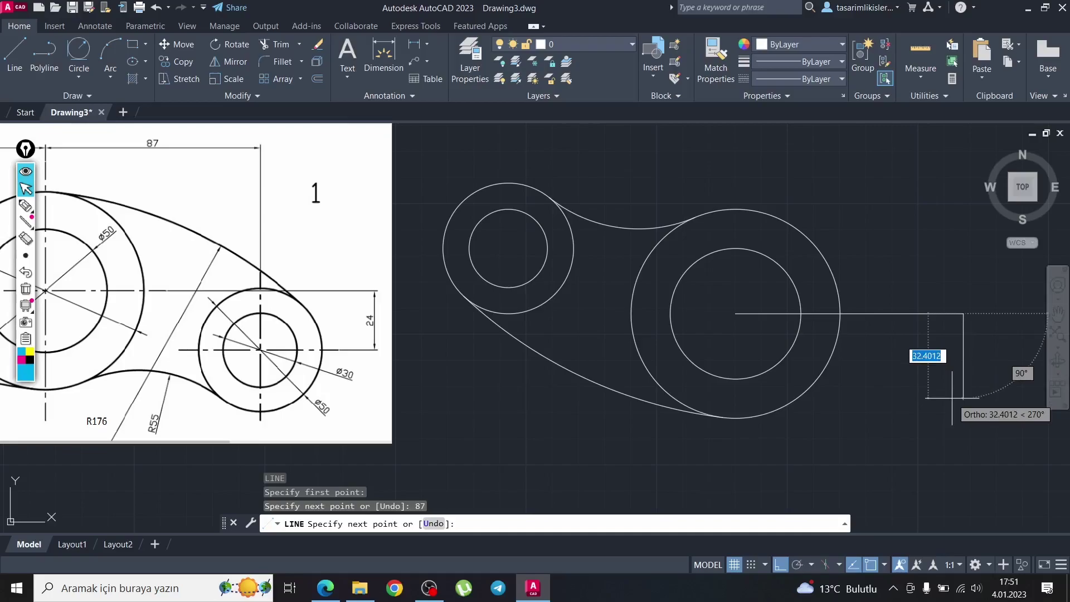
type("24")
key("Return")
key("Escape")
Step: Clear the accidental selection and pan the drawing left to free space on the right
left_click_drag(976, 302, 896, 419)
key("Escape")
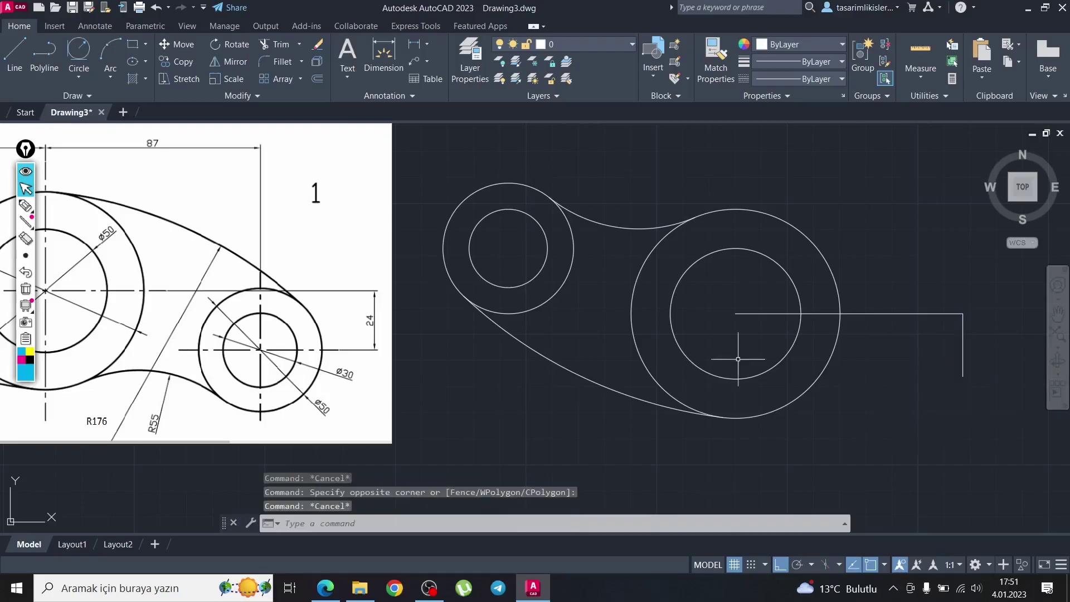
key("Escape")
key("Escape")
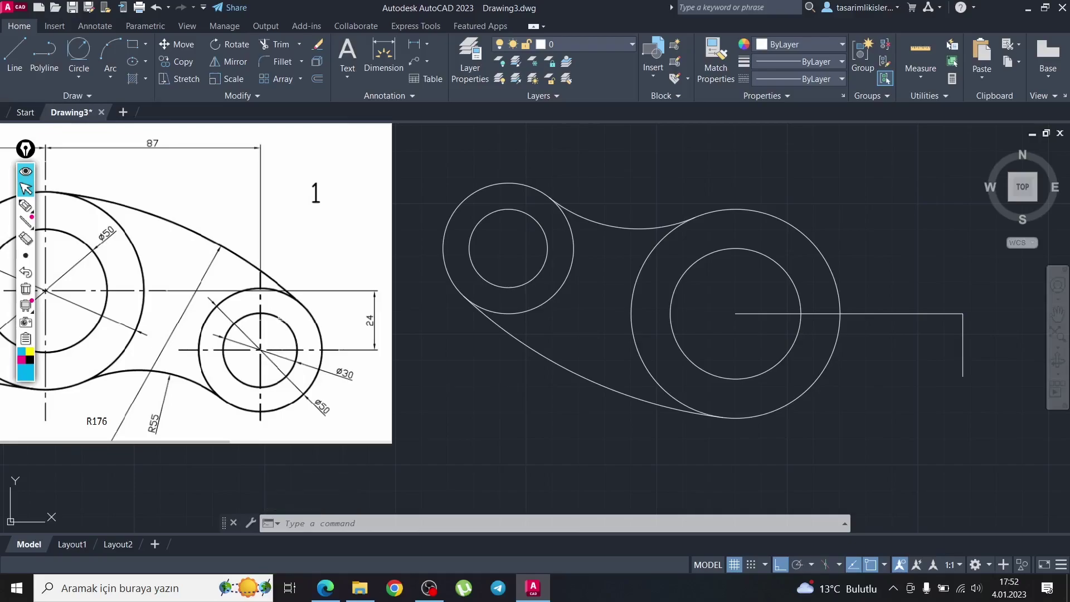
middle_click_drag(406, 342, 297, 337)
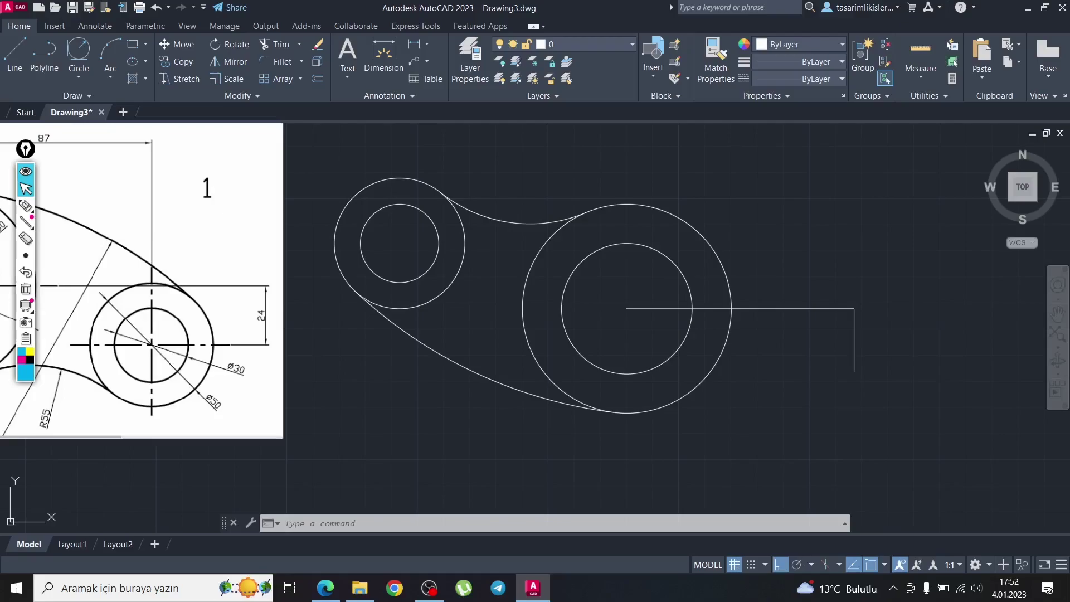
Step: Start and cancel a circle, then check the object snap modes list
type("c")
key("Return")
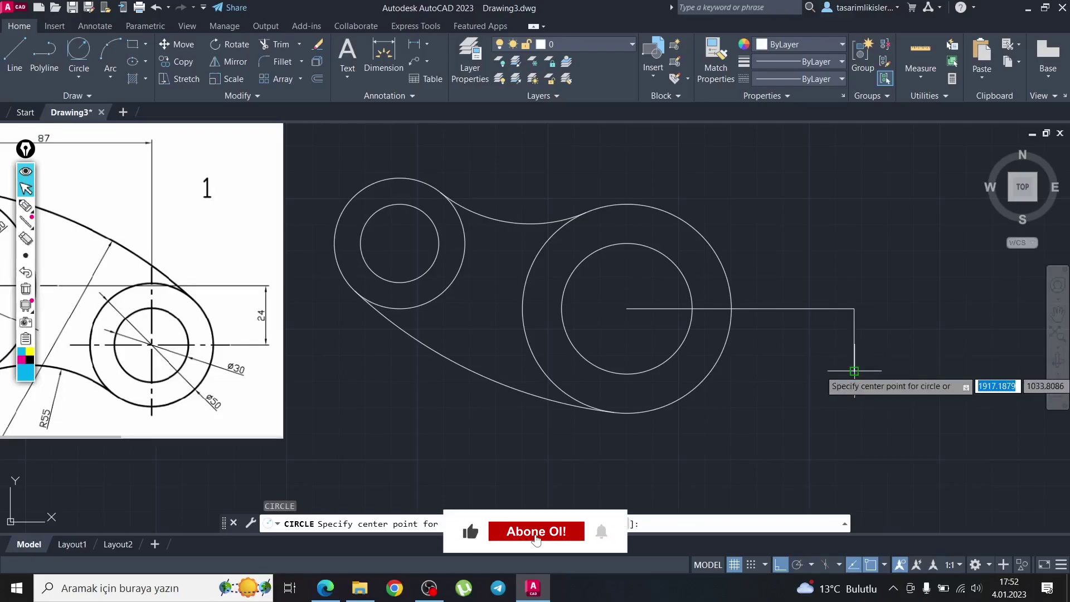
key("Escape")
left_click(854, 370)
key("Escape")
key("Escape")
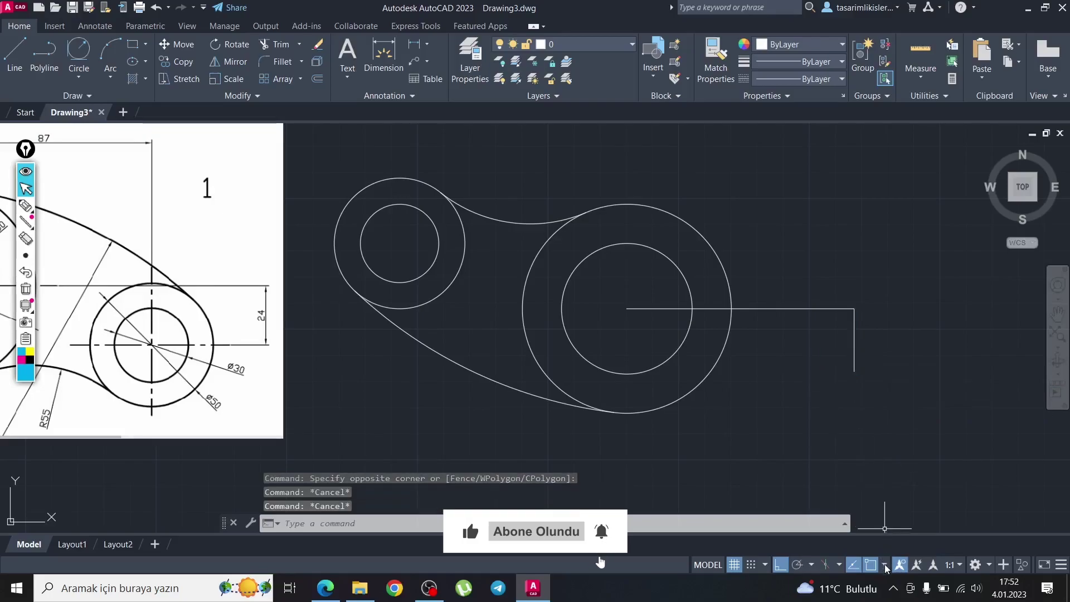
left_click(885, 565)
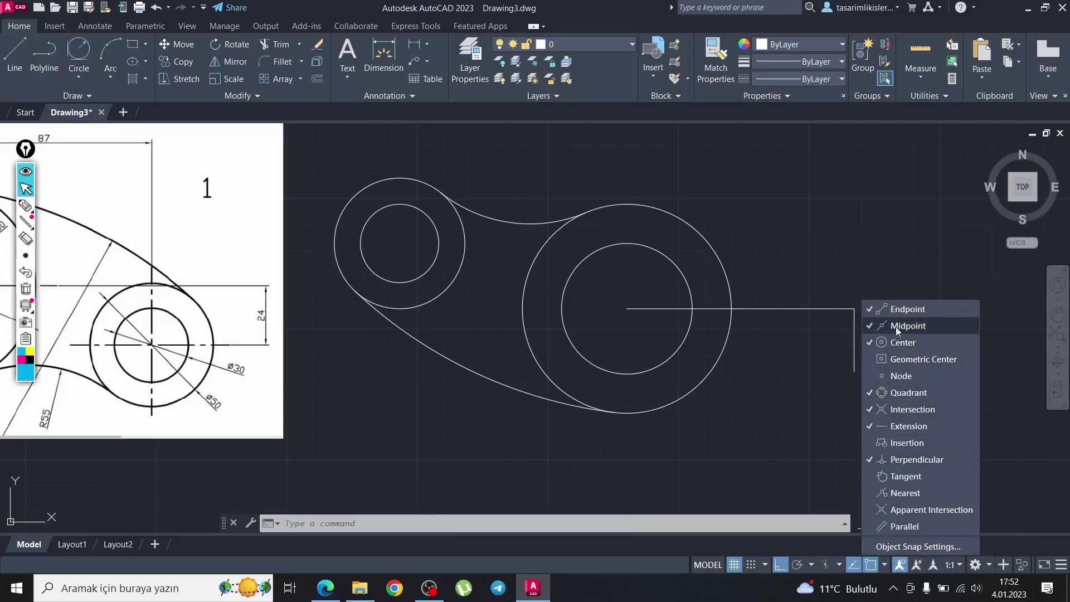
Step: Try out a short test line, then cancel the line command
type("l")
key("Return")
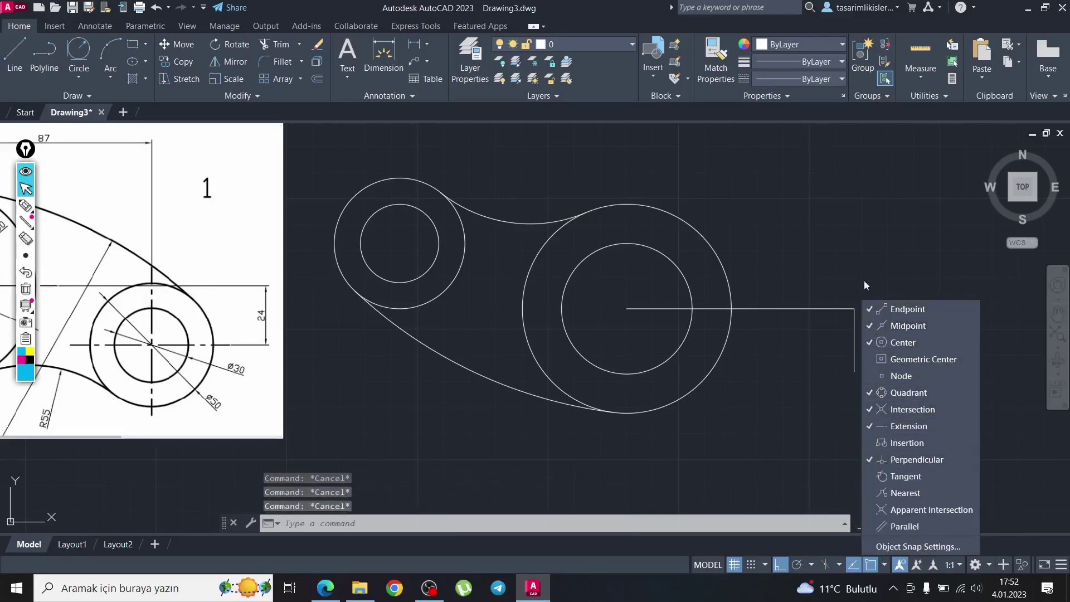
left_click(694, 453)
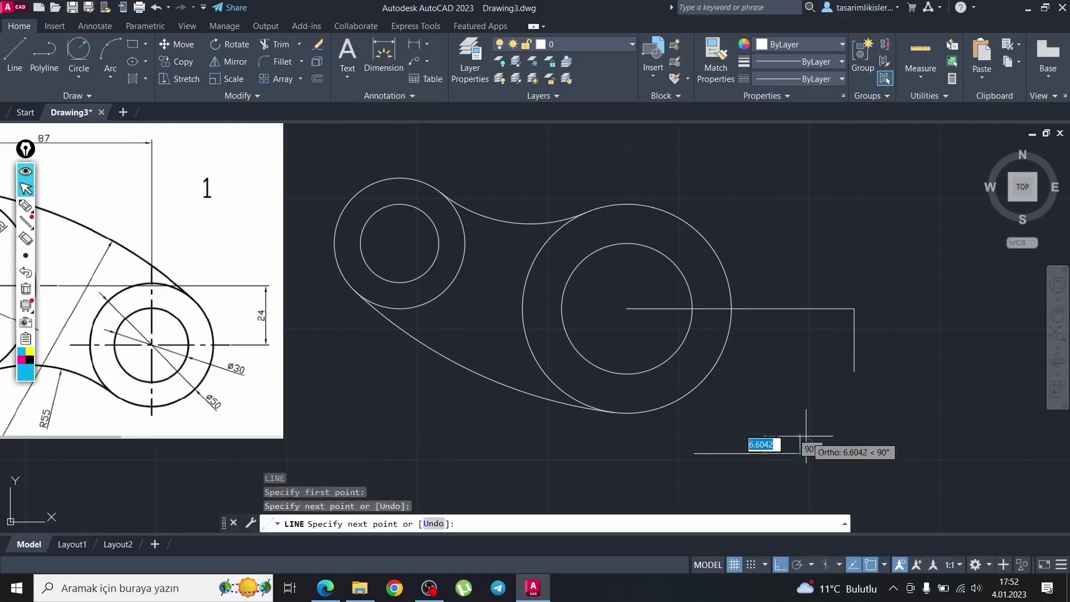
key("Escape")
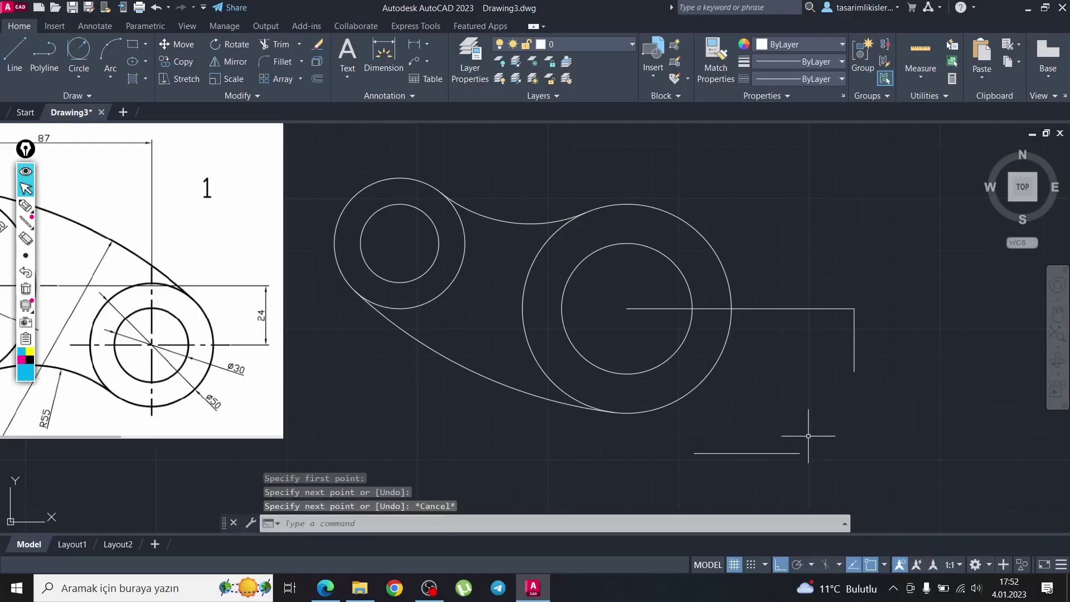
type("l")
key("Return")
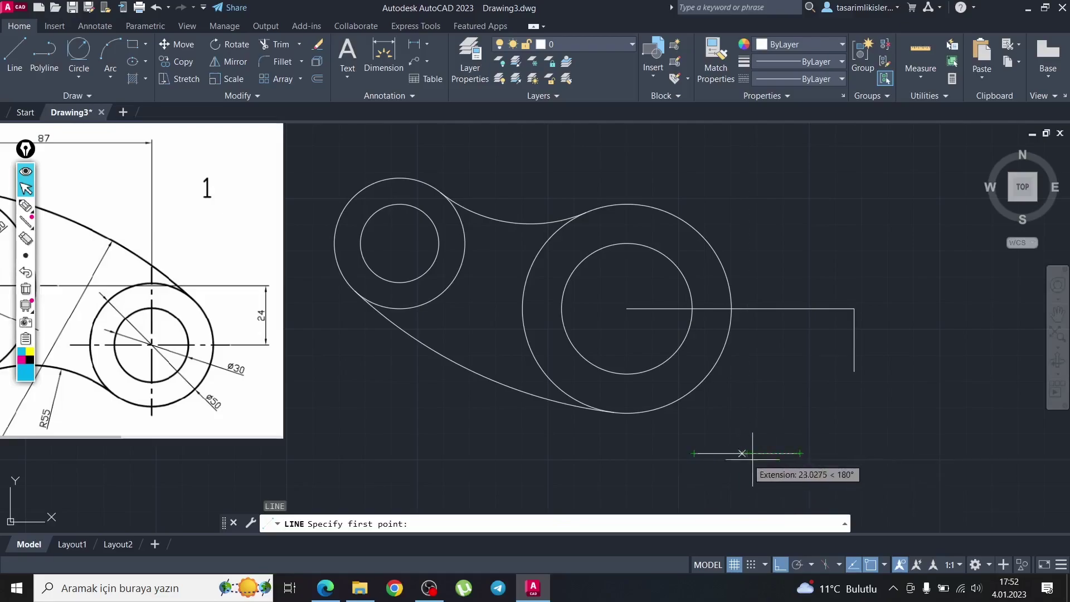
key("Escape")
key("Escape")
Step: Erase the stray short test line and recheck the object snap modes
left_click_drag(798, 424, 701, 477)
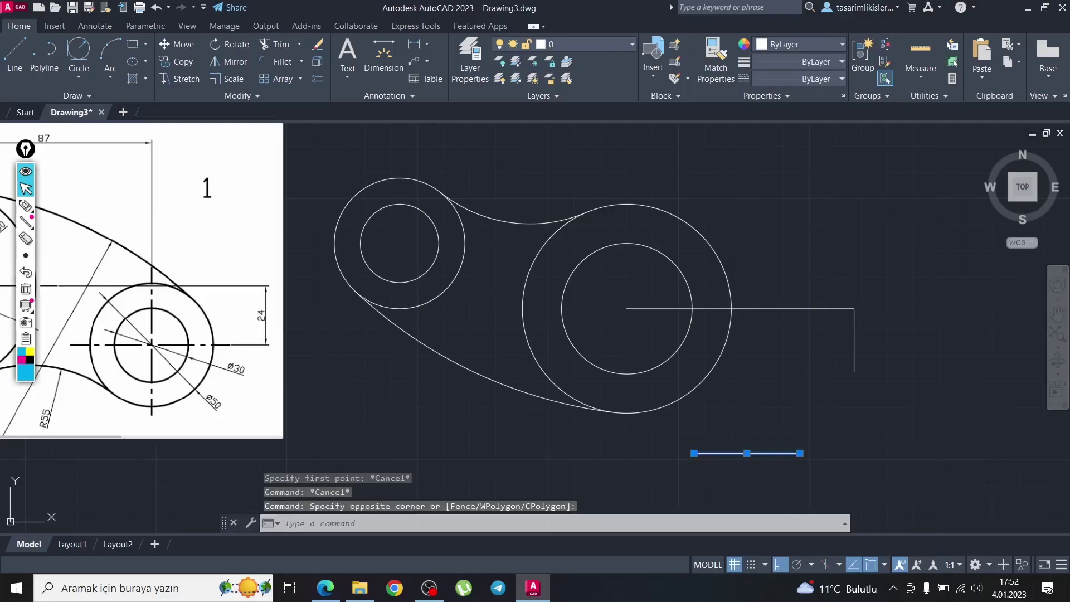
key("Delete")
key("Escape")
key("Escape")
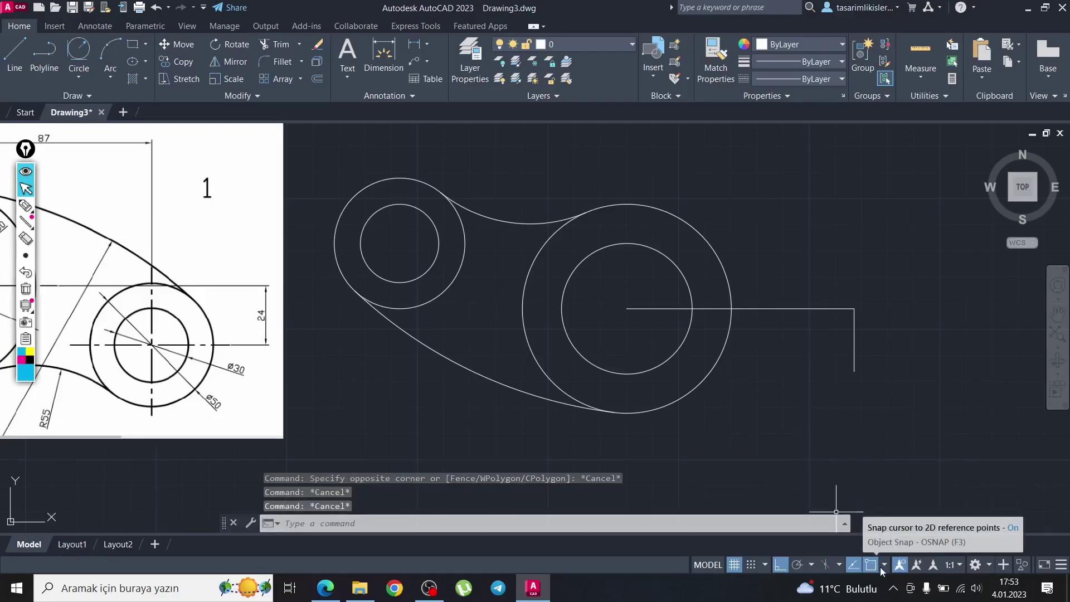
left_click(885, 567)
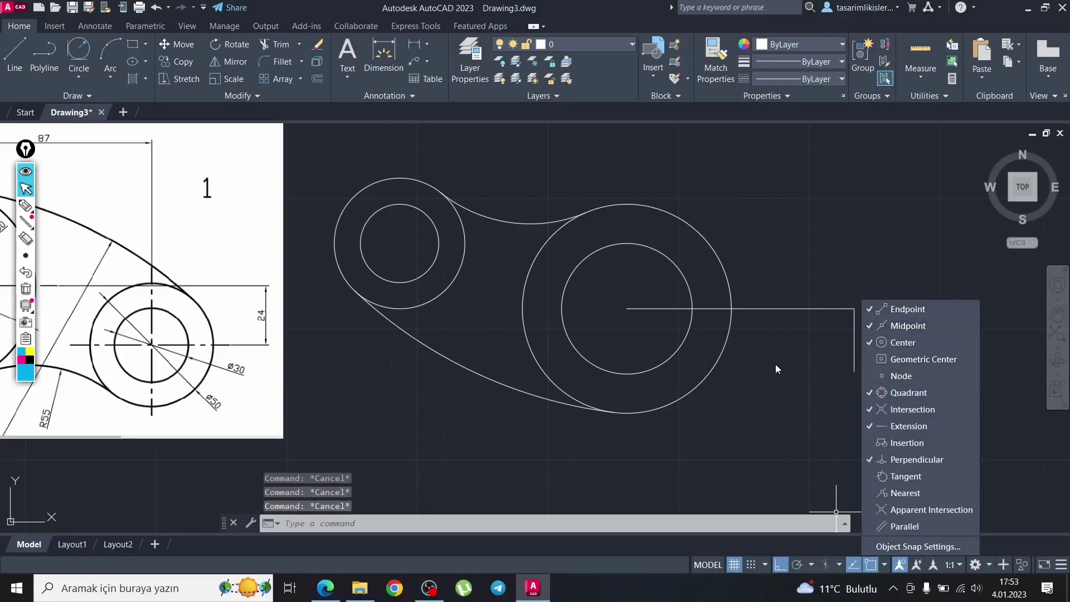
type("c")
key("Return")
Step: Draw a radius-15 circle centred on the guide line's lower endpoint
left_click(856, 371)
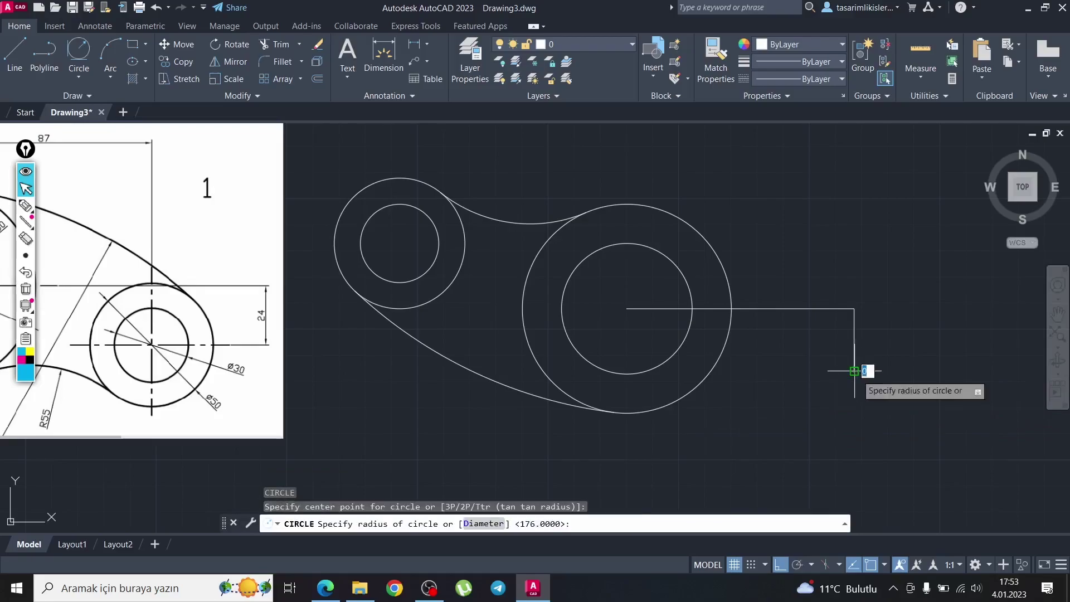
type("15")
key("Return")
key("Escape")
key("Return")
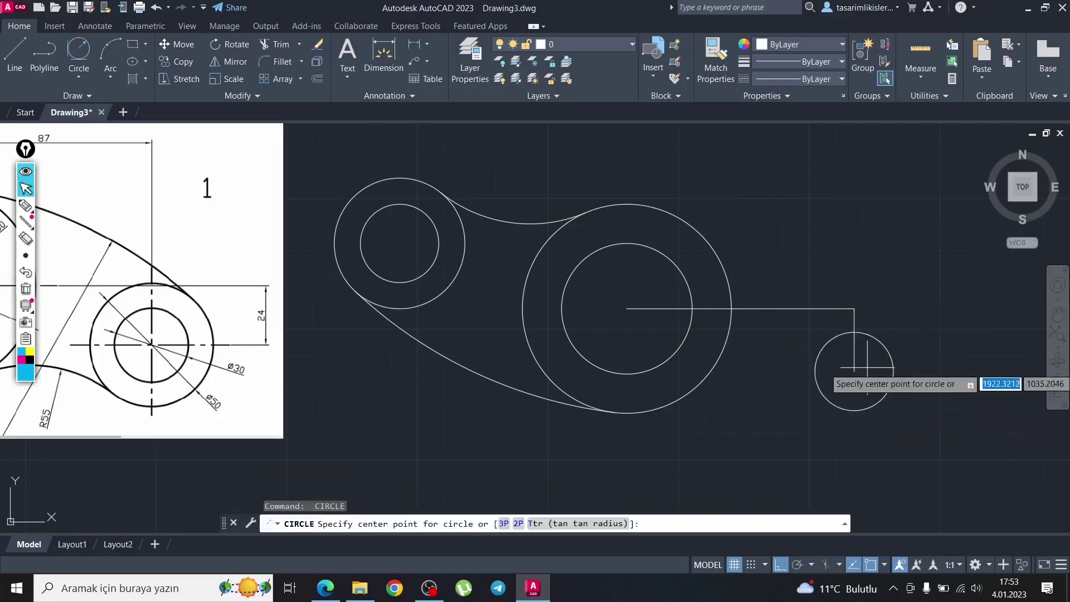
key("Escape")
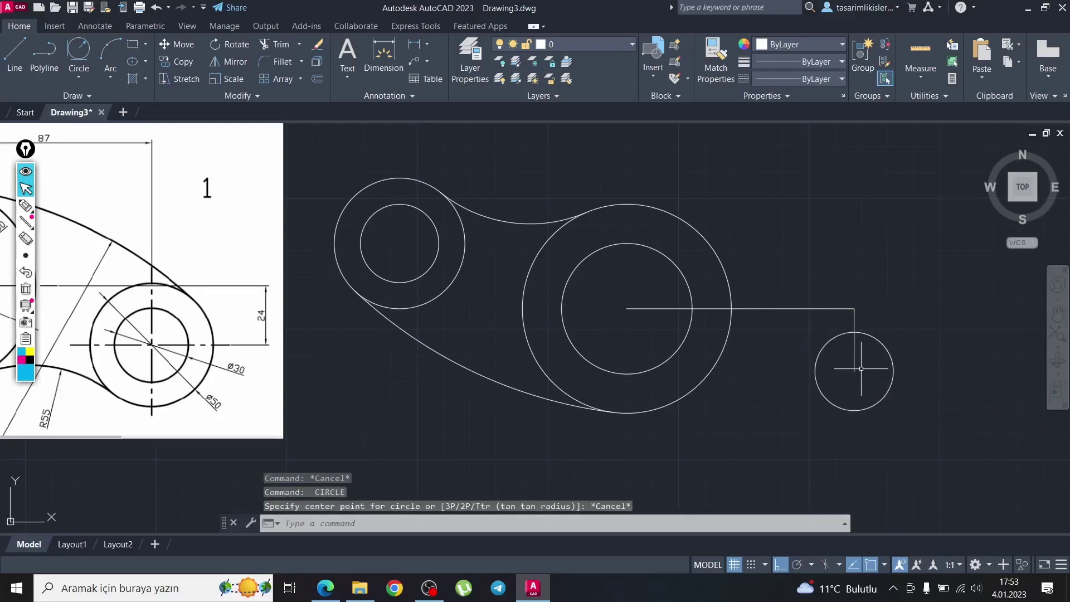
Step: Add a concentric radius-25 circle on the same endpoint
type("c")
key("Return")
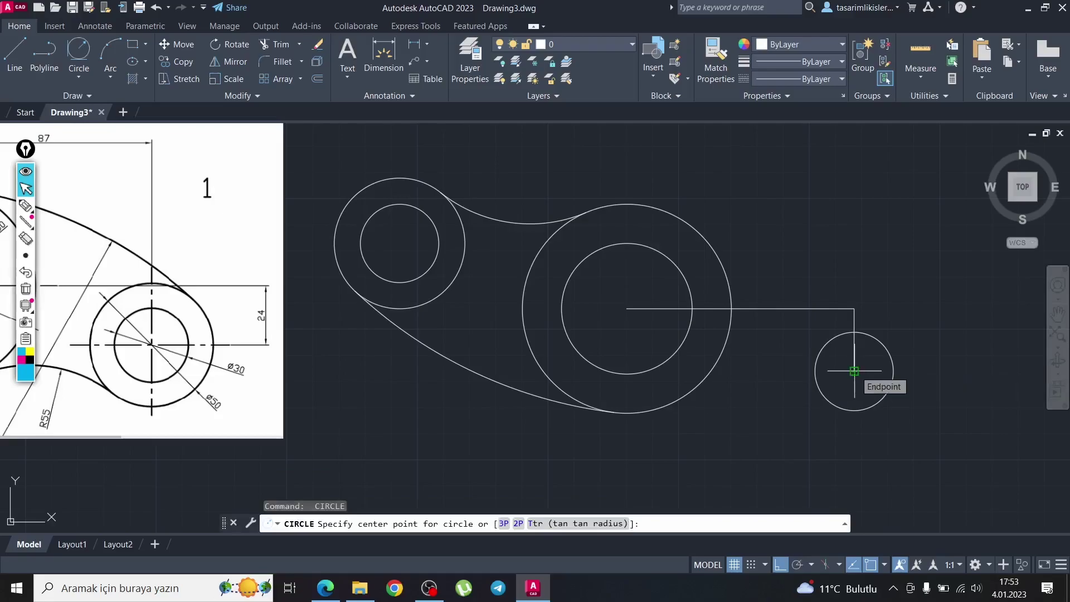
left_click(855, 371)
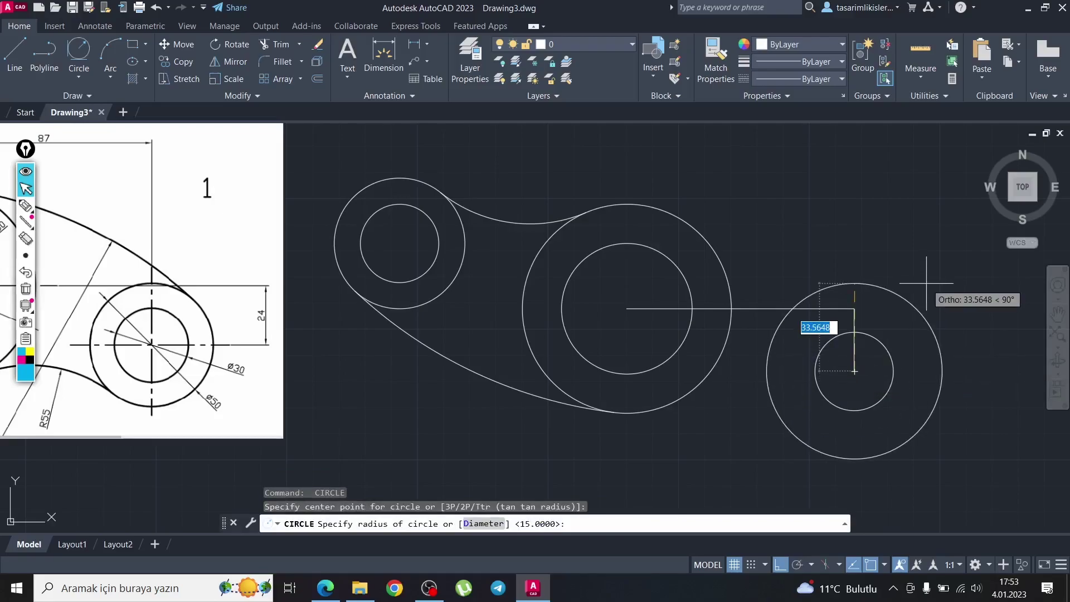
type("25")
key("Return")
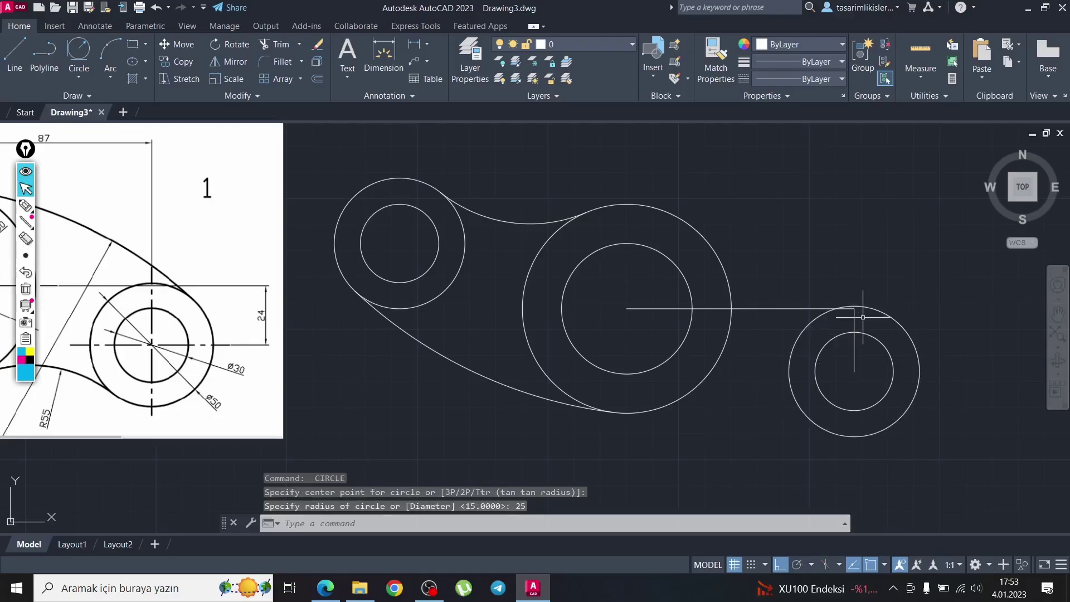
key("Escape")
key("Escape")
Step: Erase the leftover horizontal construction line and select the short vertical helper line
left_click(780, 292)
left_click(760, 326)
key("Delete")
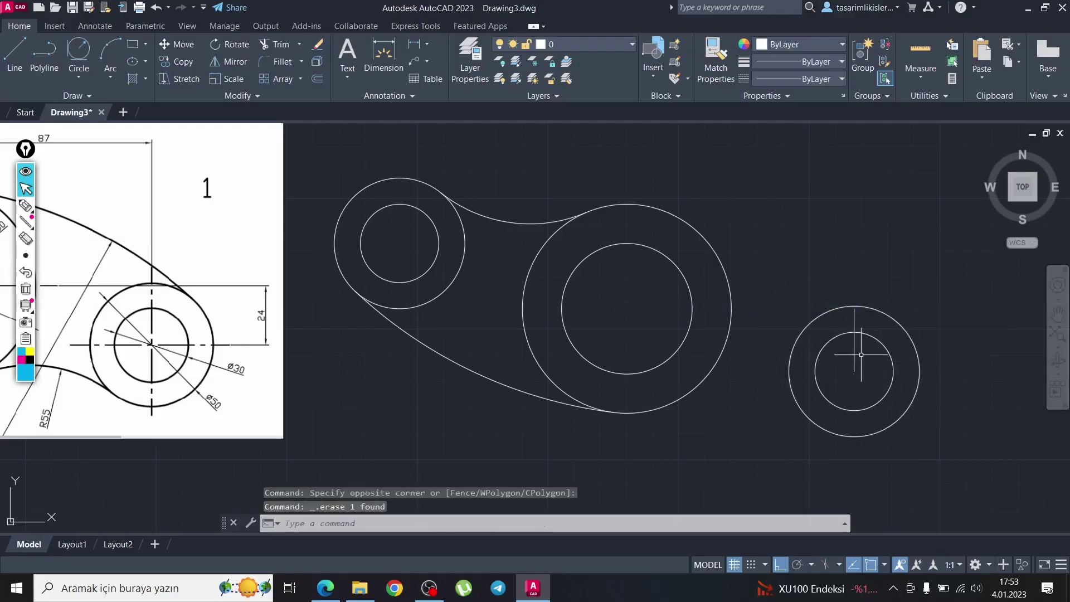
left_click(861, 355)
Step: Delete the short vertical helper line and bring the reference's right end into view
key("Delete")
scroll(335, 251, "up", 3)
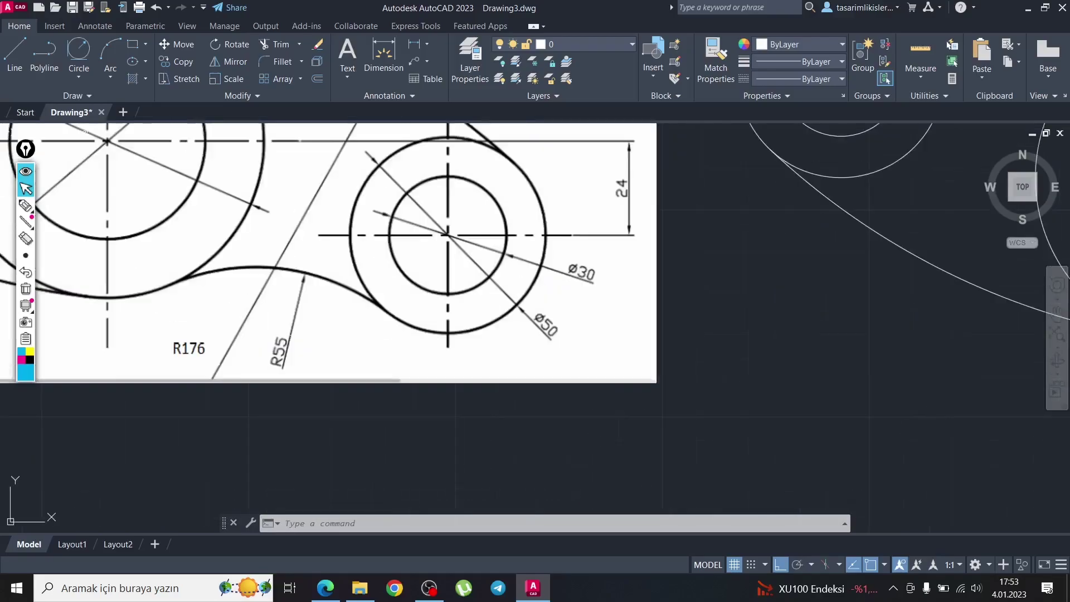
middle_click_drag(410, 217, 474, 275)
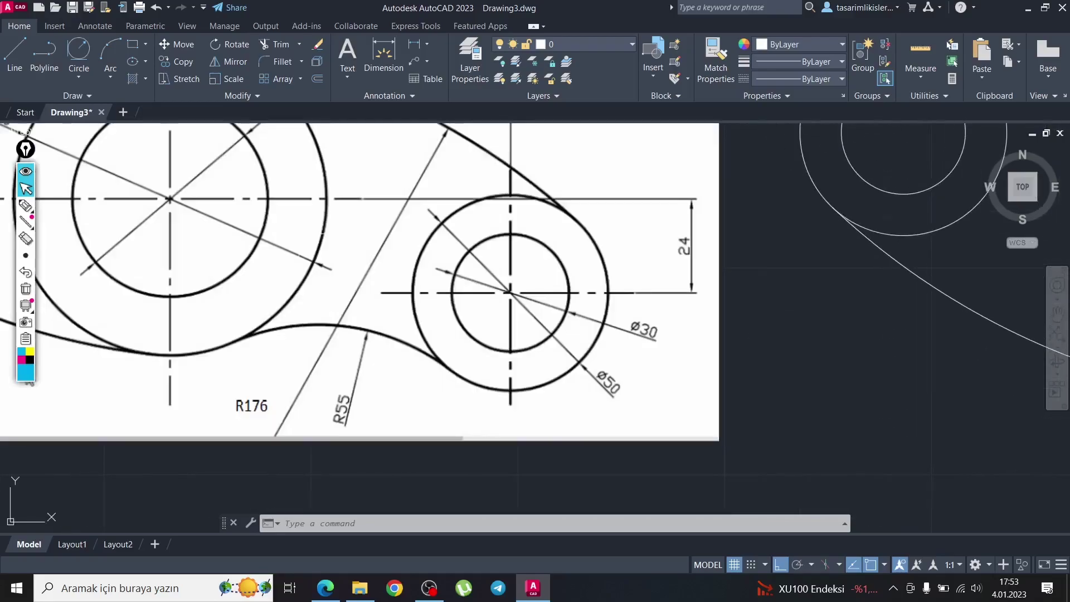
Step: Mark the R55 and R176 arcs and their tangent points on the reference with screen annotations
left_click(25, 206)
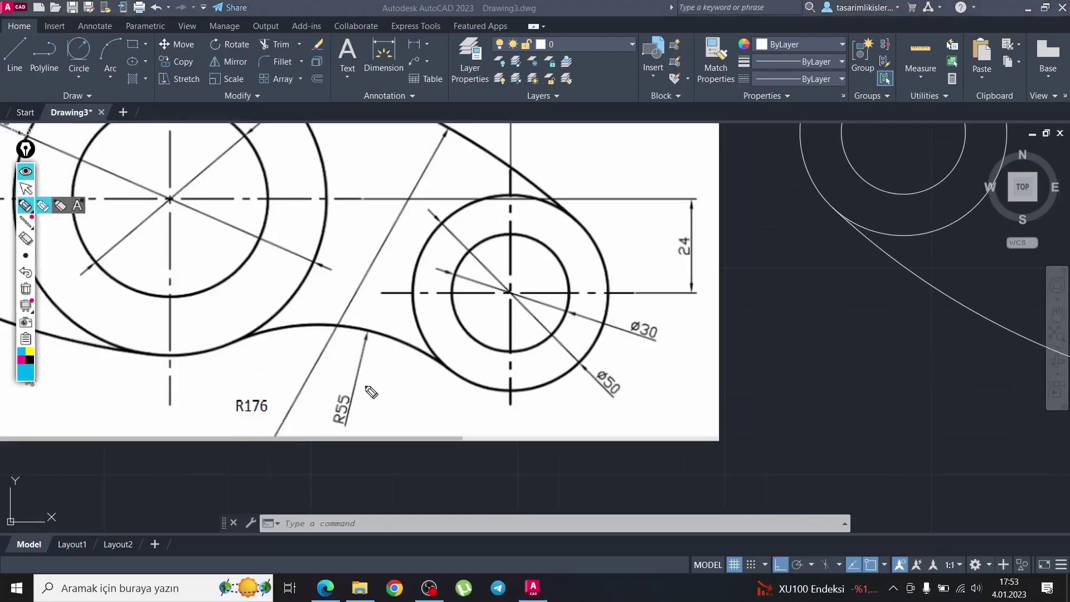
left_click_drag(364, 383, 328, 436)
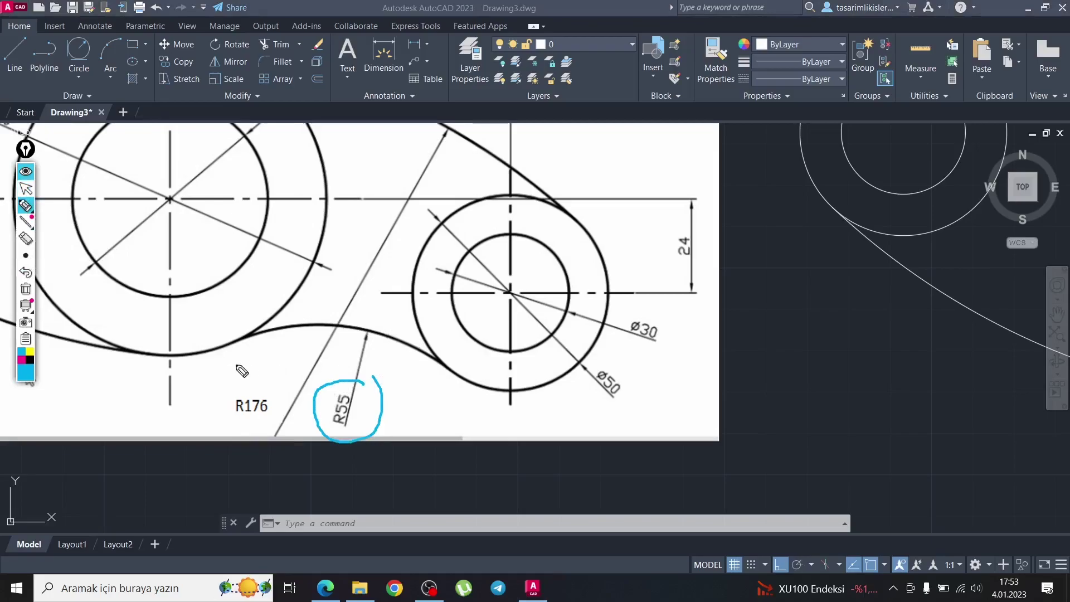
left_click_drag(201, 340, 189, 328)
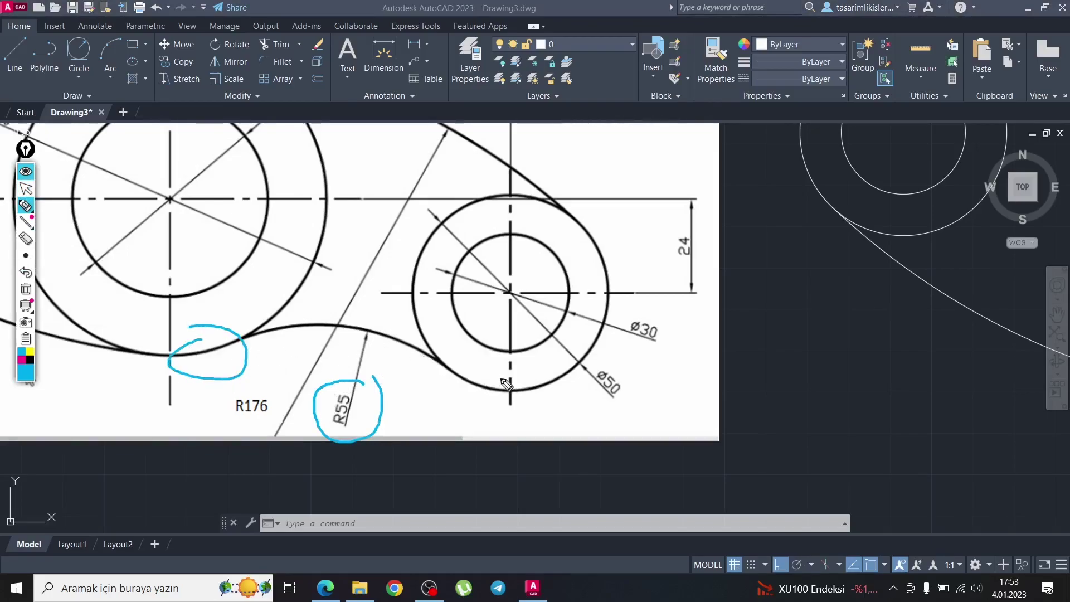
left_click_drag(515, 389, 534, 369)
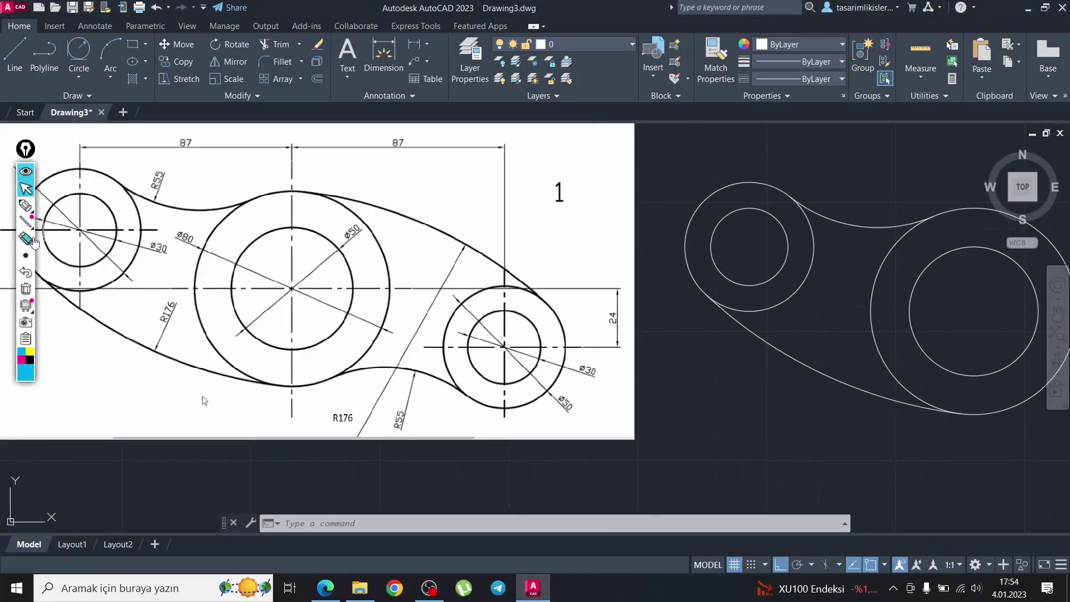
left_click(25, 205)
left_click_drag(327, 186, 294, 207)
left_click_drag(533, 286, 547, 283)
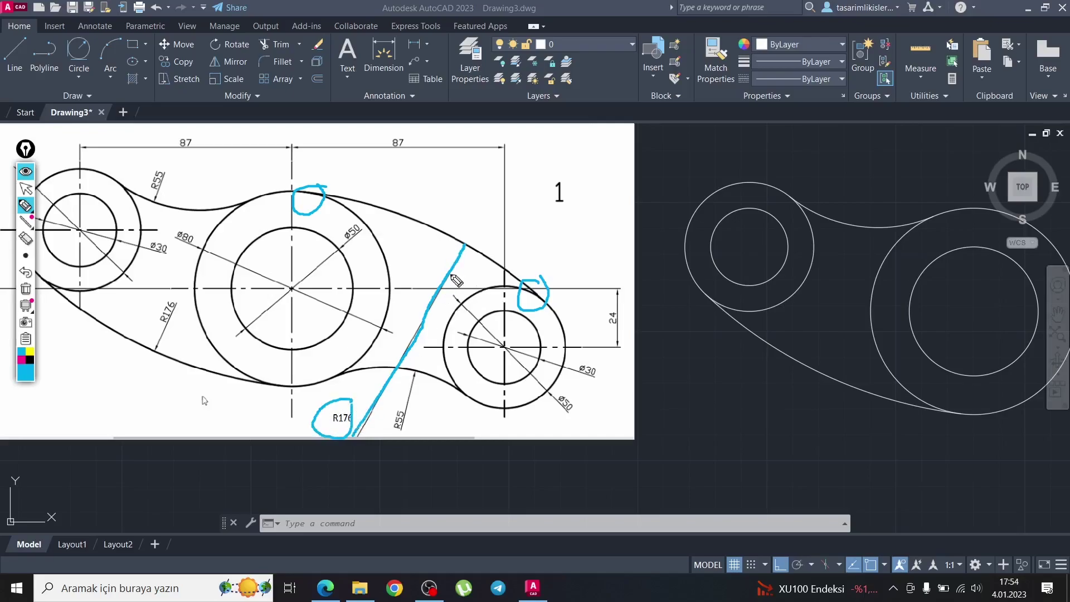
Step: Erase the annotations and choose the Circle Tan, Tan, Radius option
left_click(26, 238)
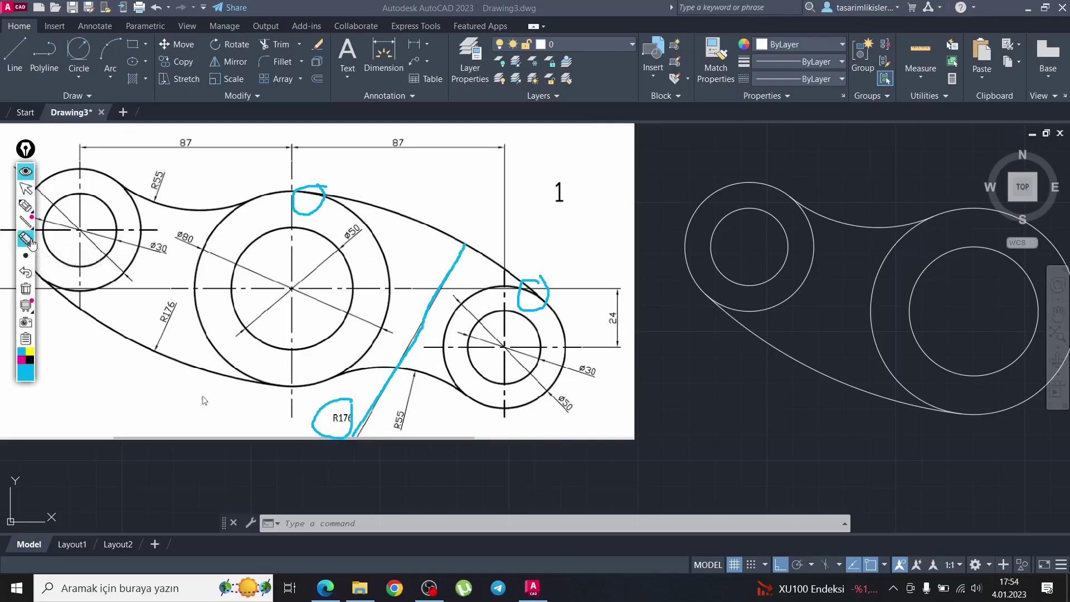
left_click(293, 207)
left_click_drag(360, 265, 458, 277)
left_click(533, 292)
left_click(334, 417)
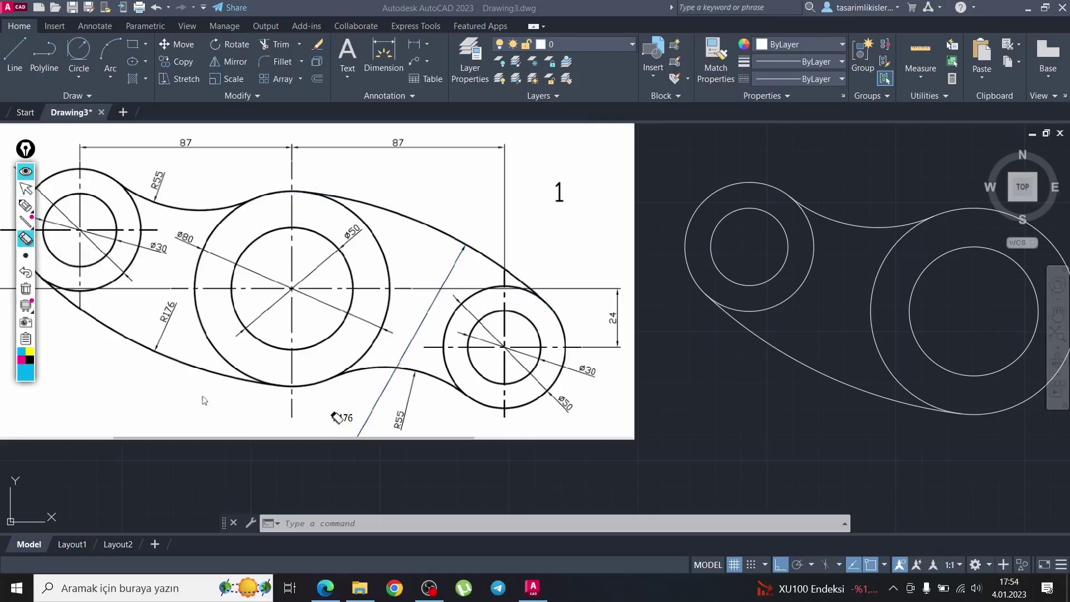
left_click(26, 188)
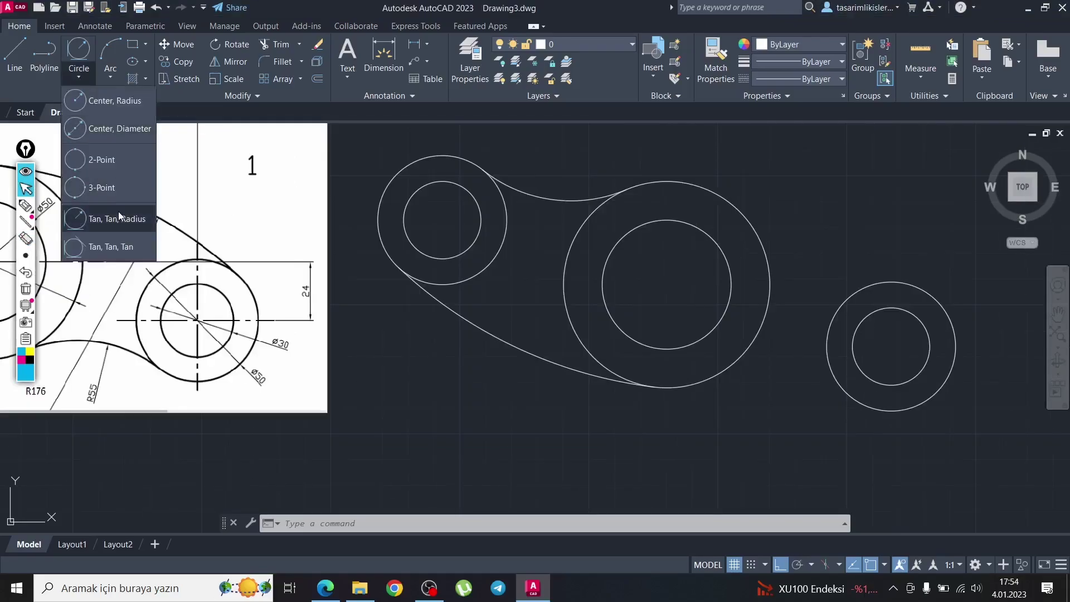
left_click(119, 216)
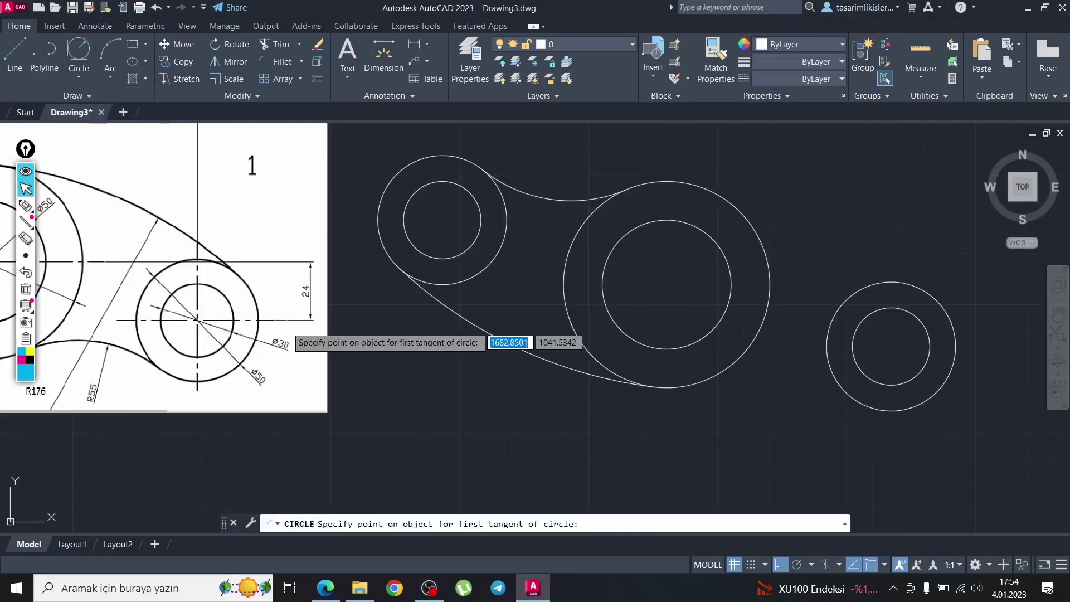
Step: Draw a radius-55 circle tangent to the middle and right outer circles
left_click(718, 373)
left_click(844, 411)
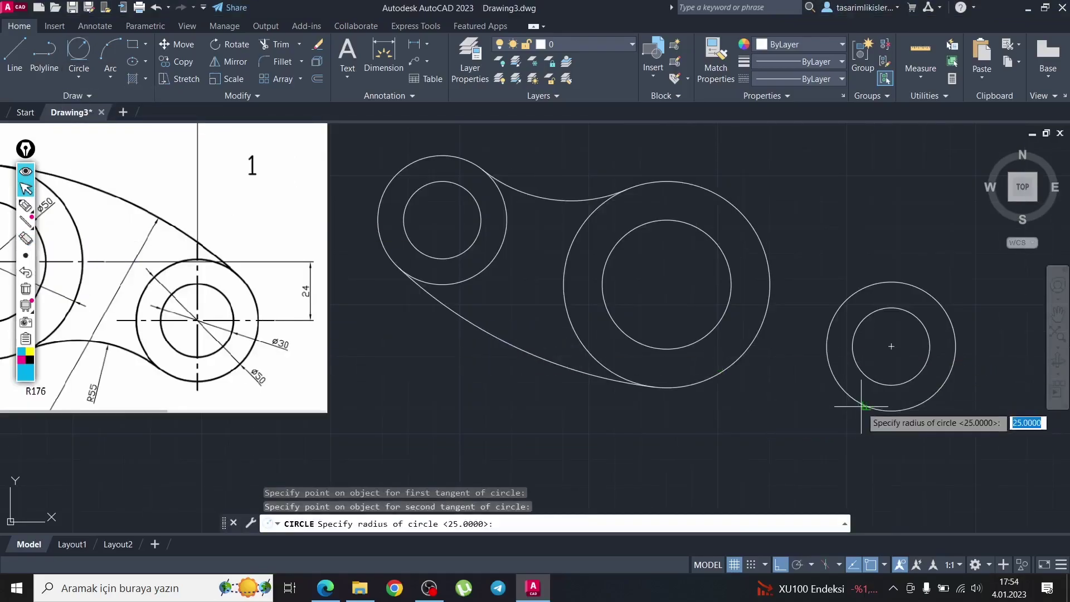
type("55")
key("Return")
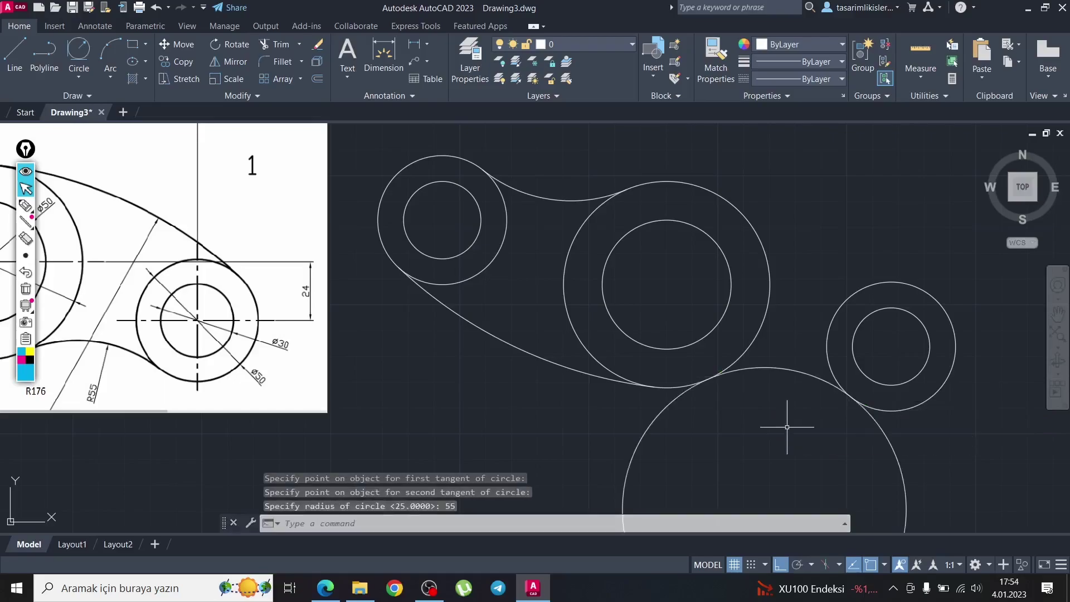
key("Escape")
key("Escape")
Step: Trim away the lower part of the R55 circle, leaving the connecting arc
type("T")
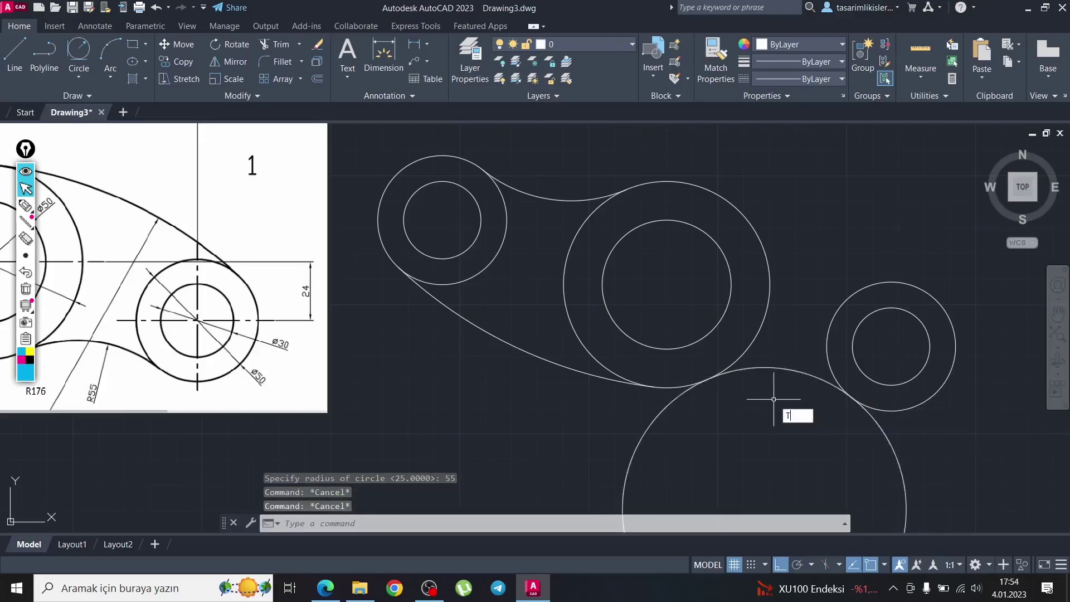
type("R")
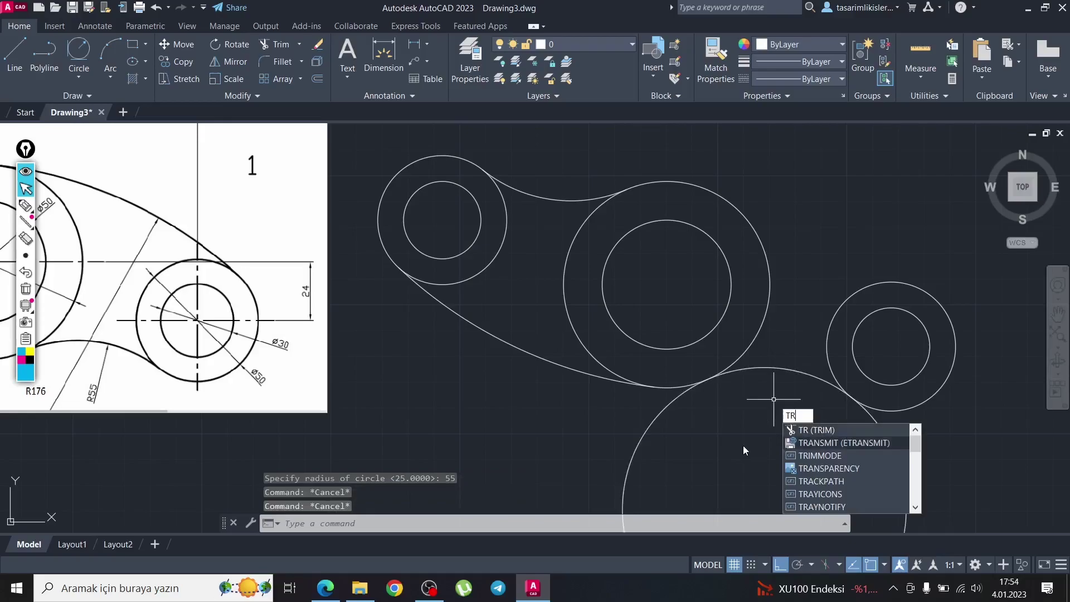
key("Return")
left_click(638, 450)
key("Escape")
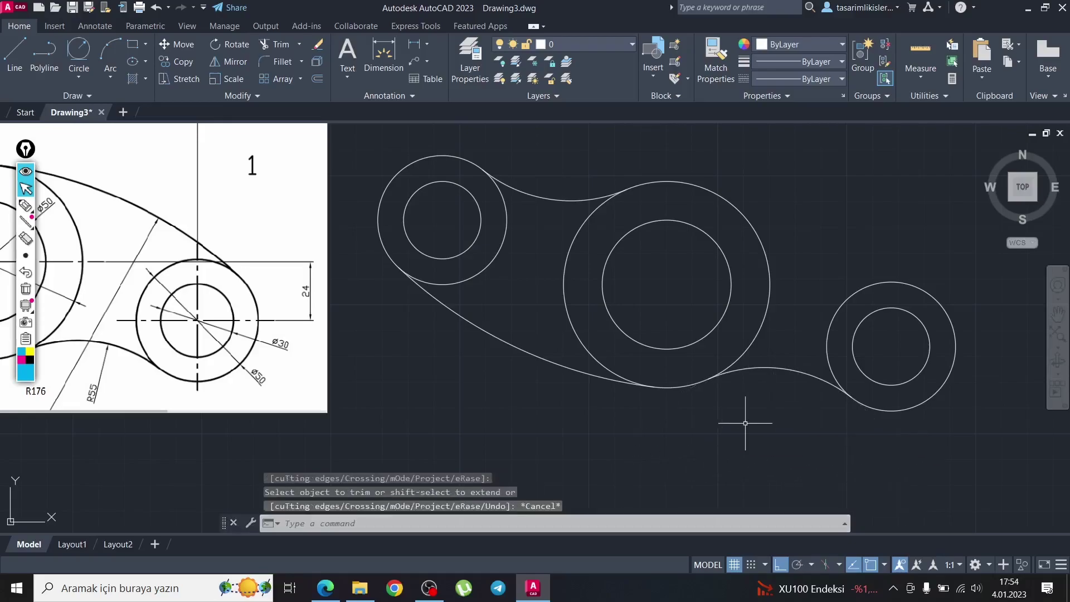
key("Escape")
key("Escape")
left_click(79, 77)
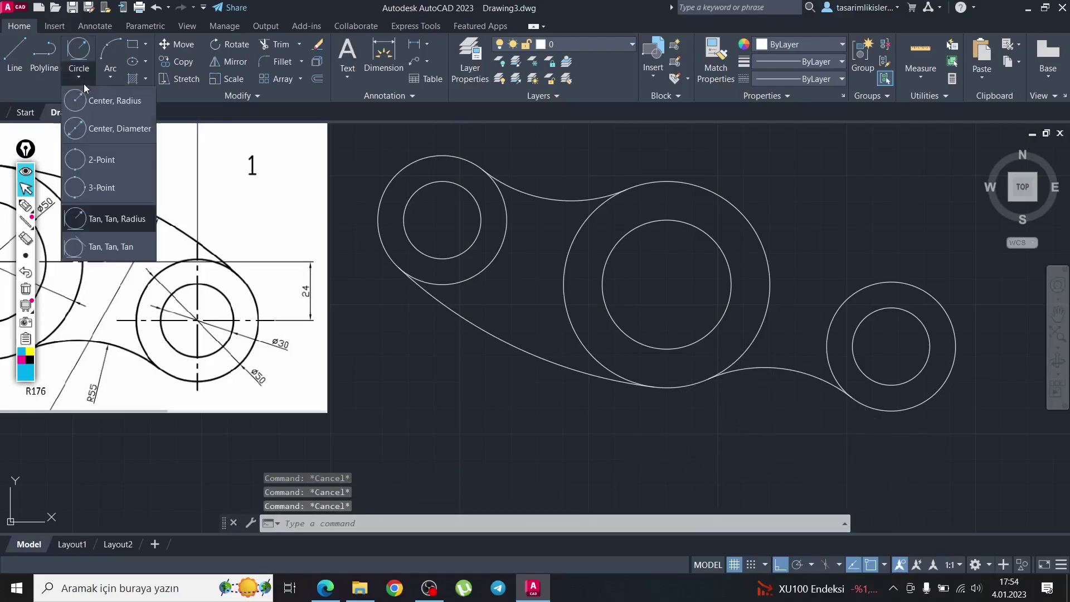
Step: Draw a radius-176 circle tangent to the tops of the middle and right outer circles
left_click(127, 218)
left_click(710, 190)
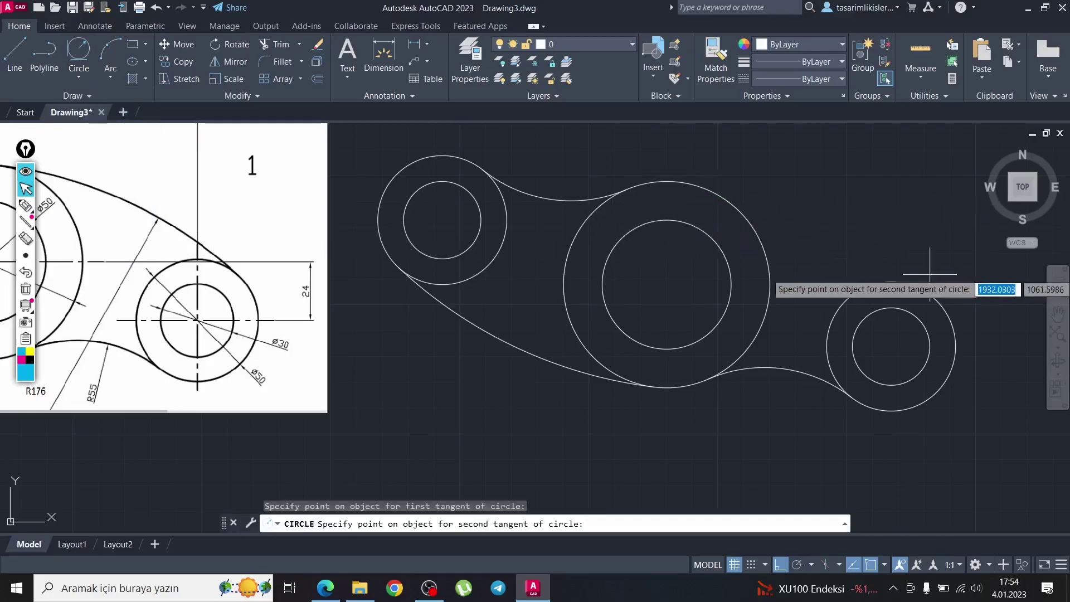
left_click(915, 286)
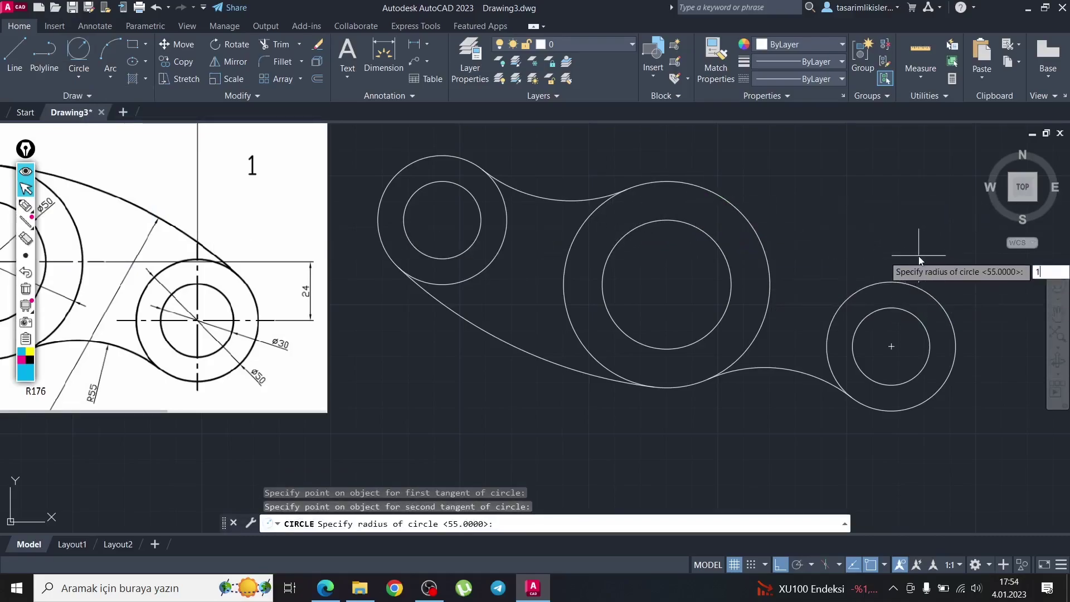
type("176")
key("Return")
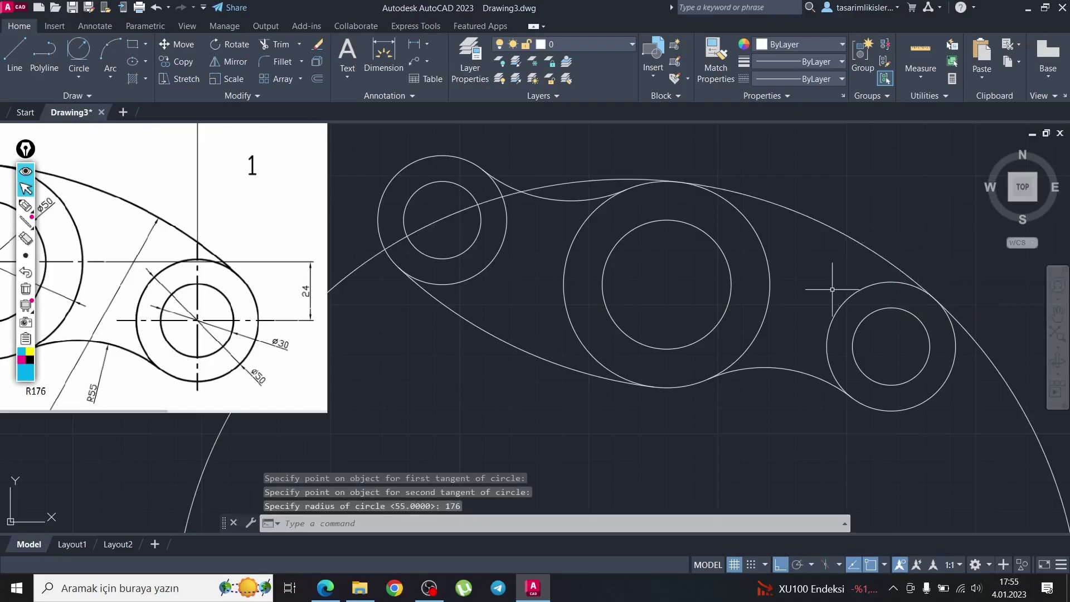
Step: Trim the excess R176 circle with a fence and individual picks, leaving the upper arc
type("tr")
key("Return")
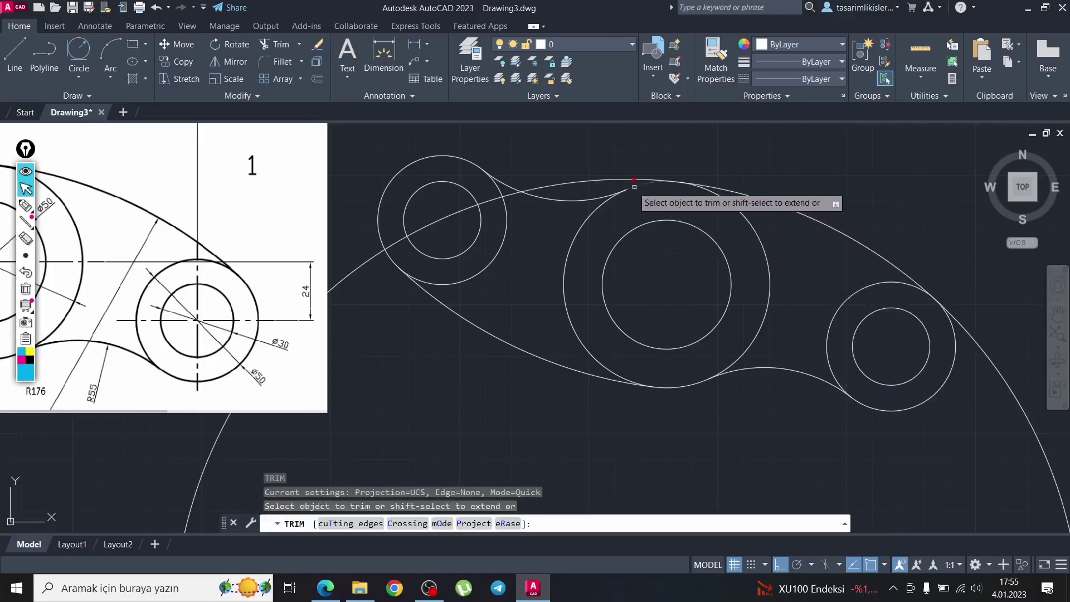
left_click(349, 277)
left_click(209, 449)
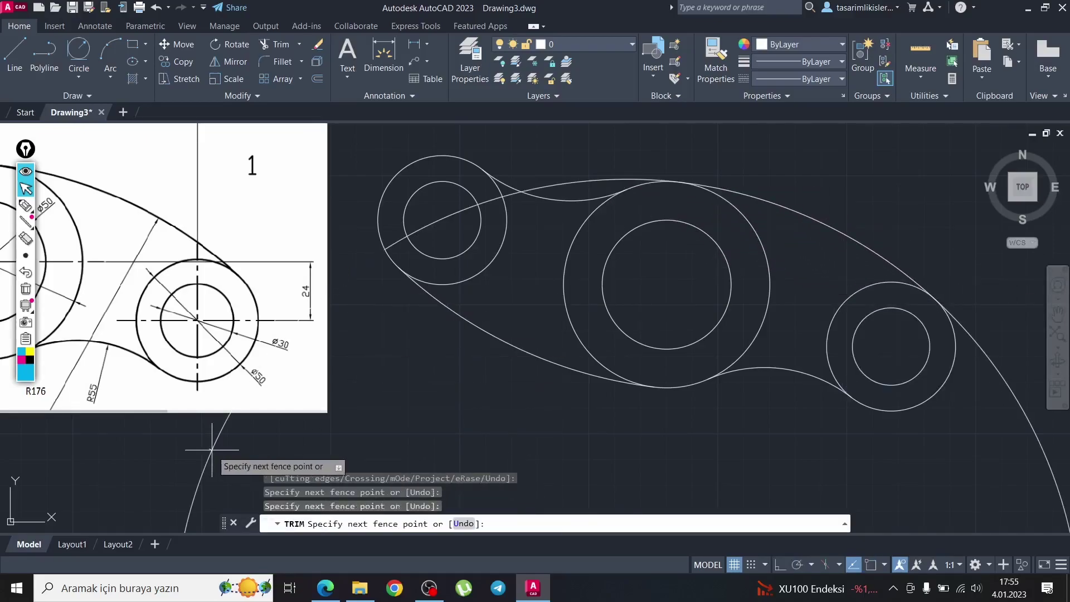
left_click(393, 244)
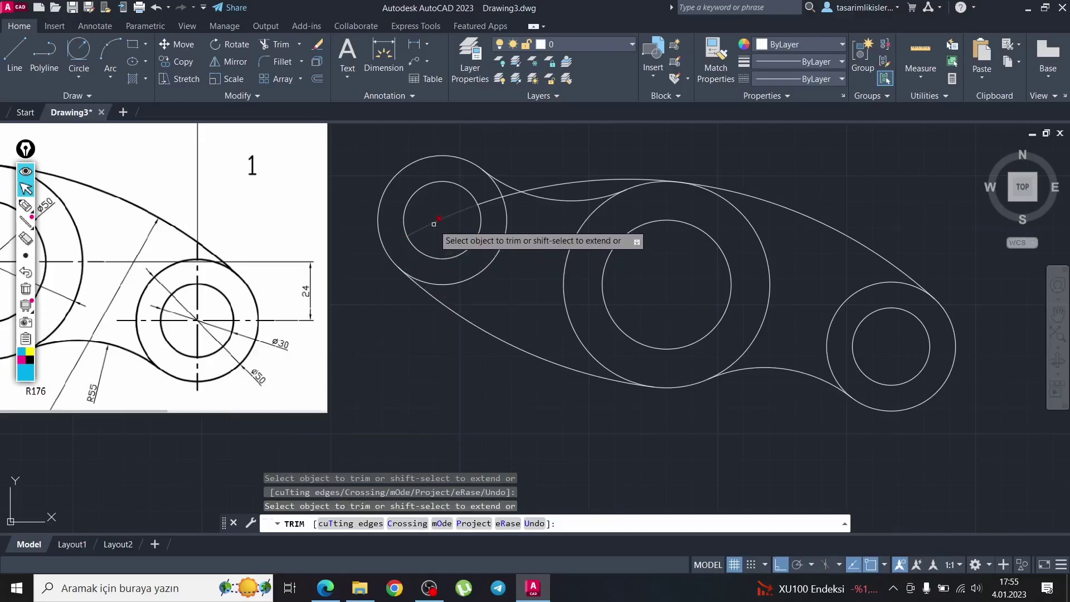
left_click(433, 225)
left_click(493, 201)
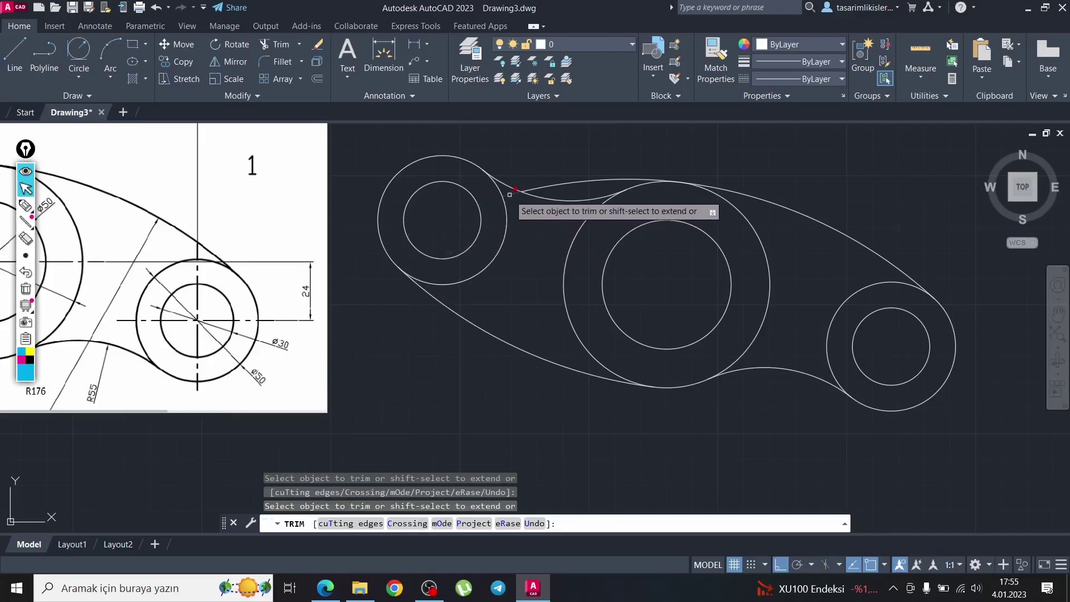
left_click(554, 190)
key("Escape")
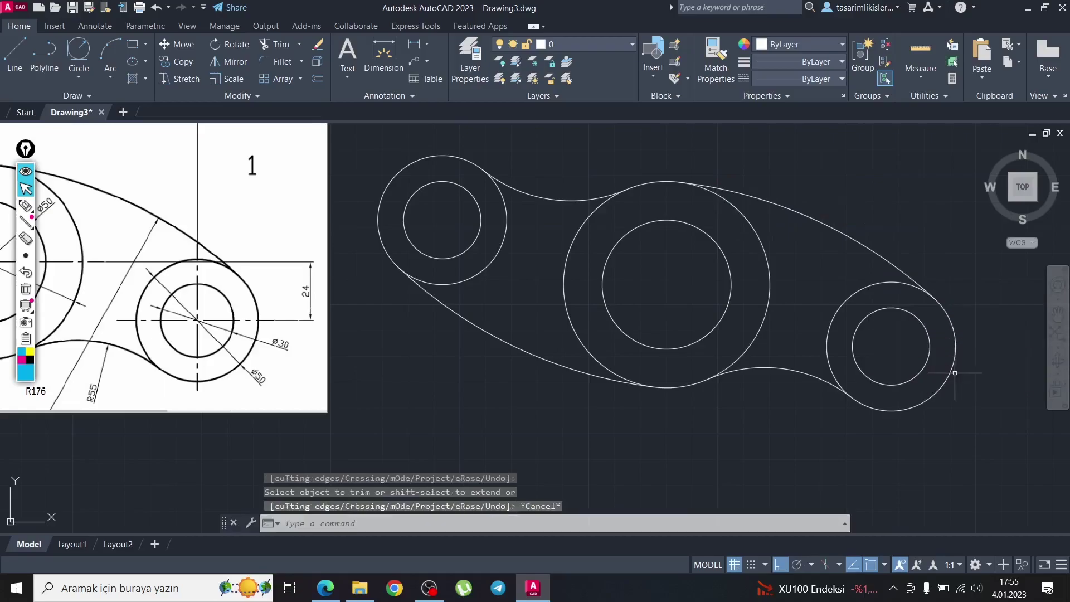
Step: Zoom out and pan to frame the finished lever outline beside the reference image
scroll(671, 214, "down", 2)
middle_click_drag(708, 268, 730, 280)
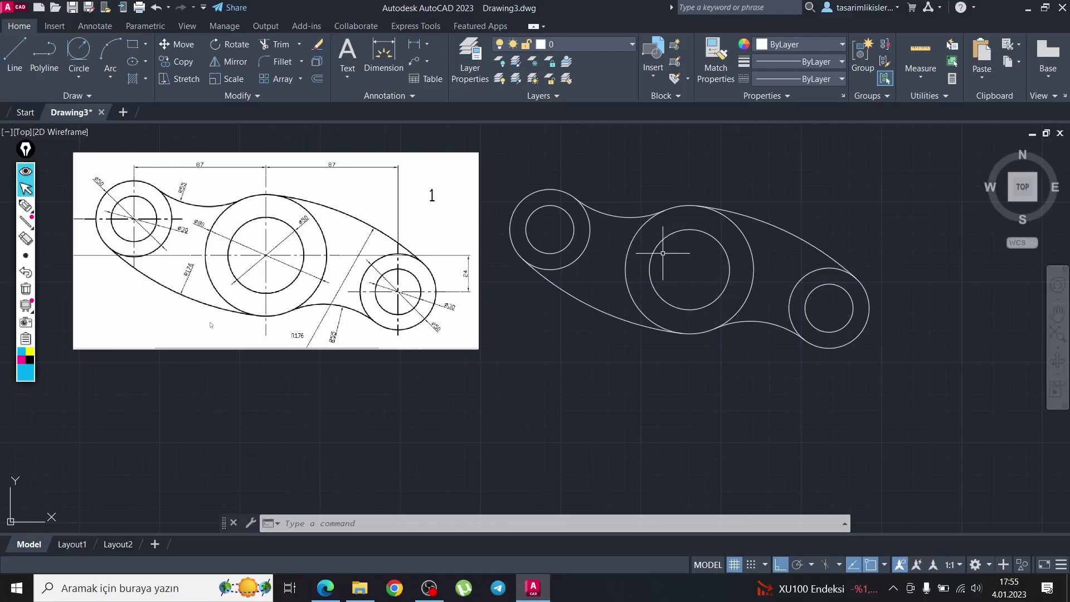
middle_click_drag(663, 253, 638, 296)
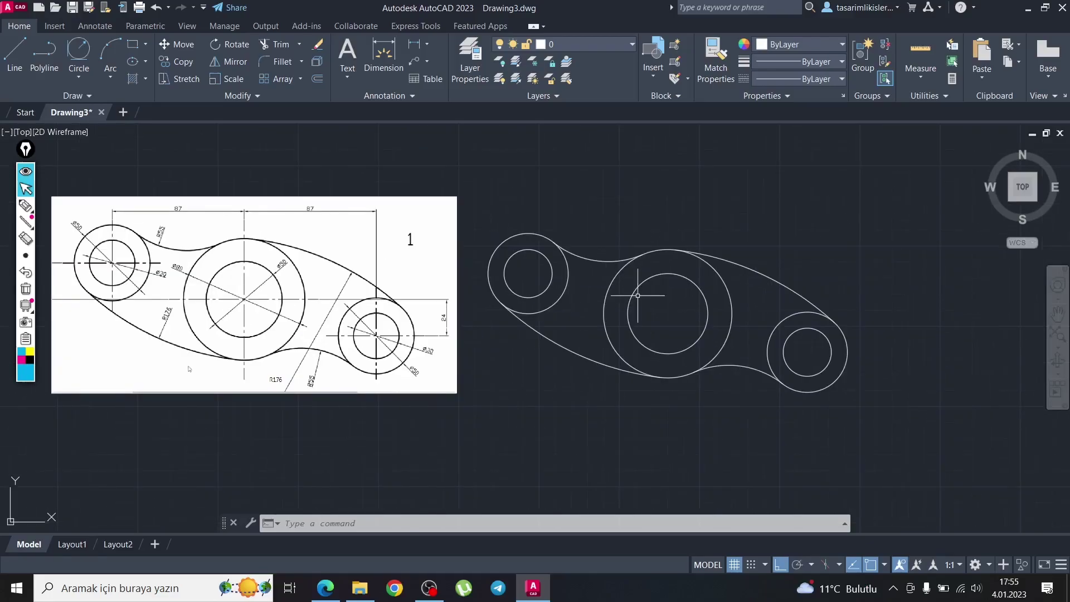